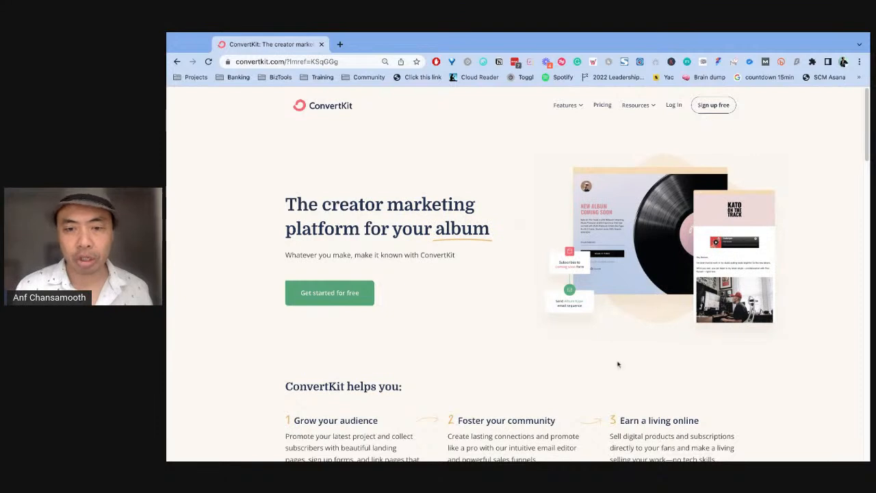
- Log in to ConvertKit, filling the e-mail and password fields with the saved Simple Creative Marketing credentials
left_click(674, 107)
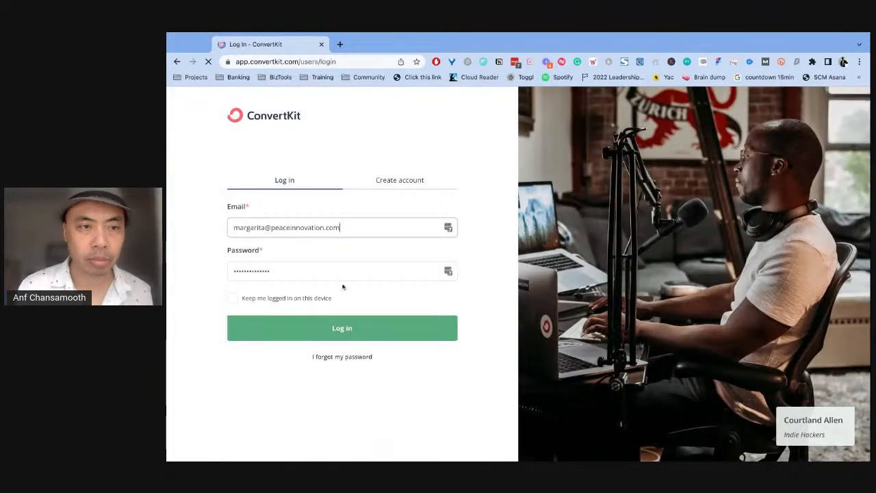
left_click(448, 227)
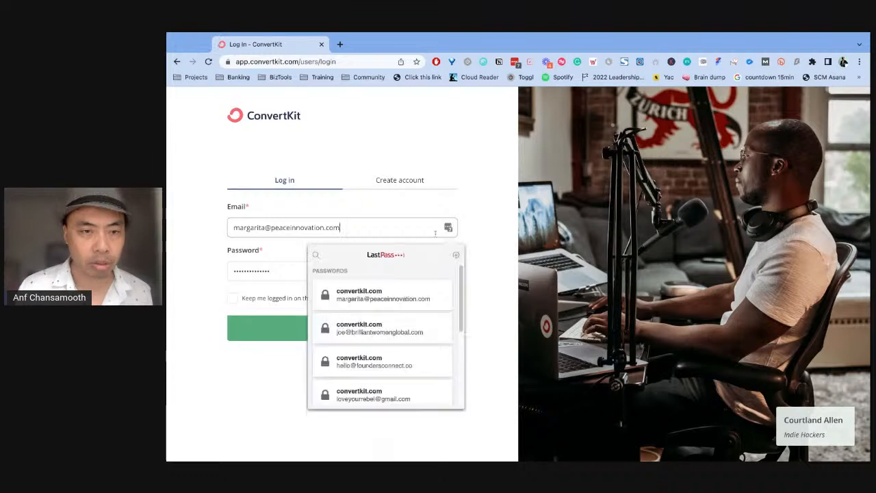
scroll(351, 341, "down", 5)
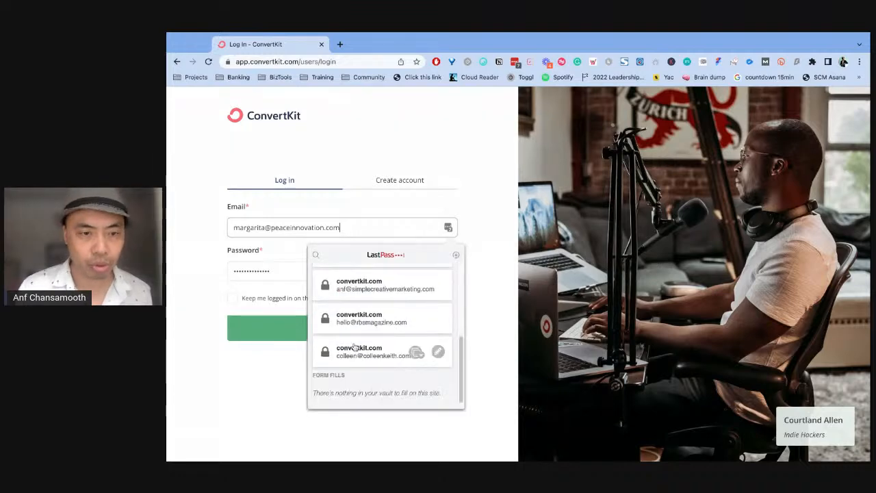
left_click(358, 291)
left_click(324, 324)
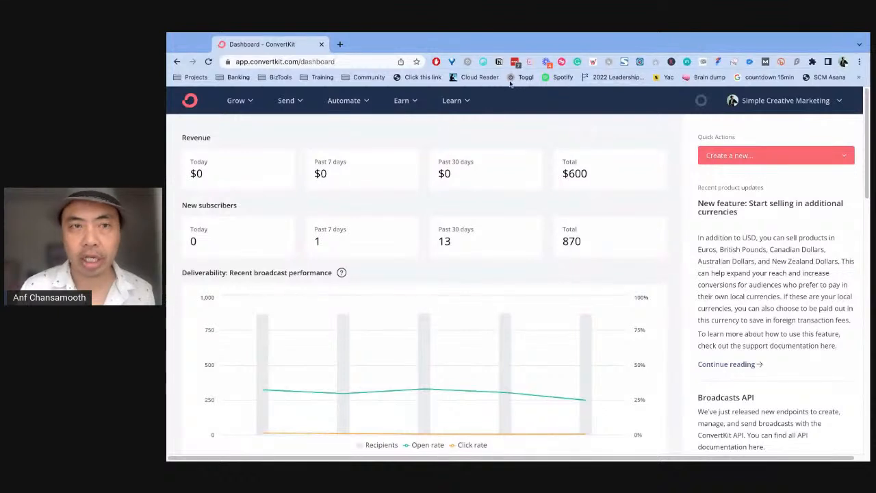
- Open the Visual Automations page from the account dashboard
left_click(365, 103)
left_click(365, 103)
left_click(362, 102)
left_click(362, 103)
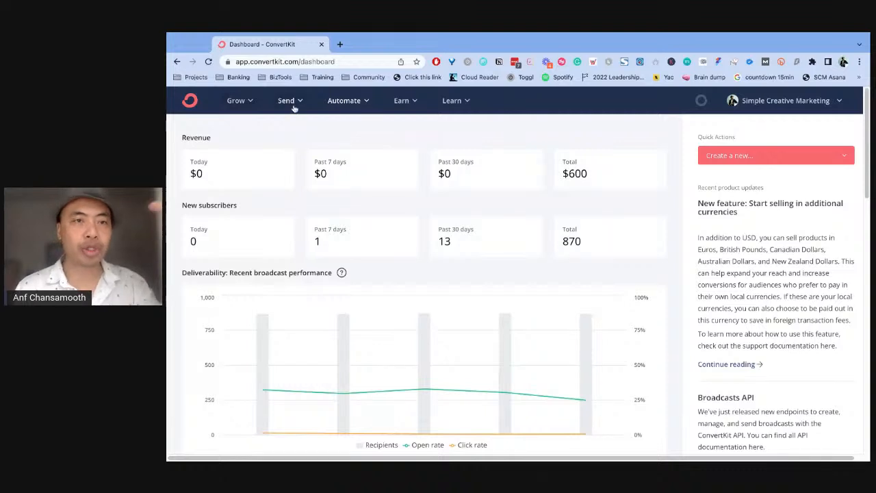
left_click(366, 102)
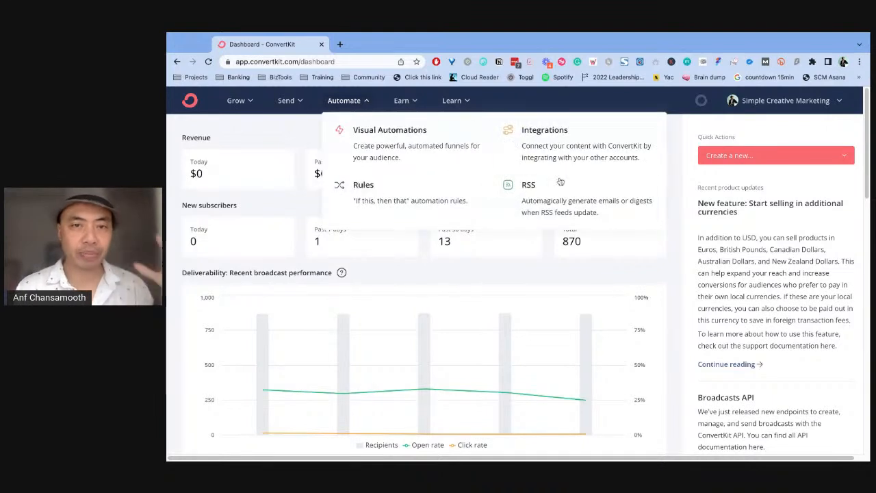
left_click(402, 147)
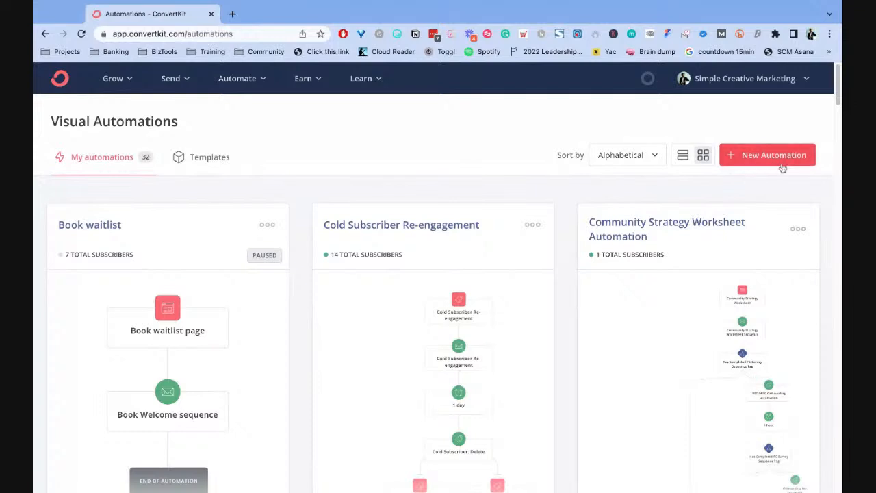
- Start a new automation from the list of existing automations
scroll(690, 215, "down", 2)
scroll(689, 215, "up", 2)
left_click(770, 158)
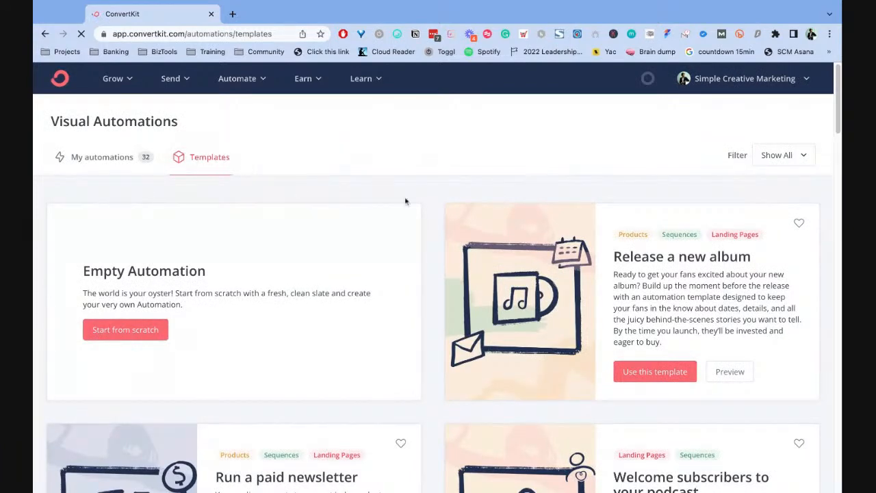
- Browse the automation templates, including those for albums, podcasts, newsletters, books and audience segmentation, to find a suitable one
scroll(473, 203, "down", 2)
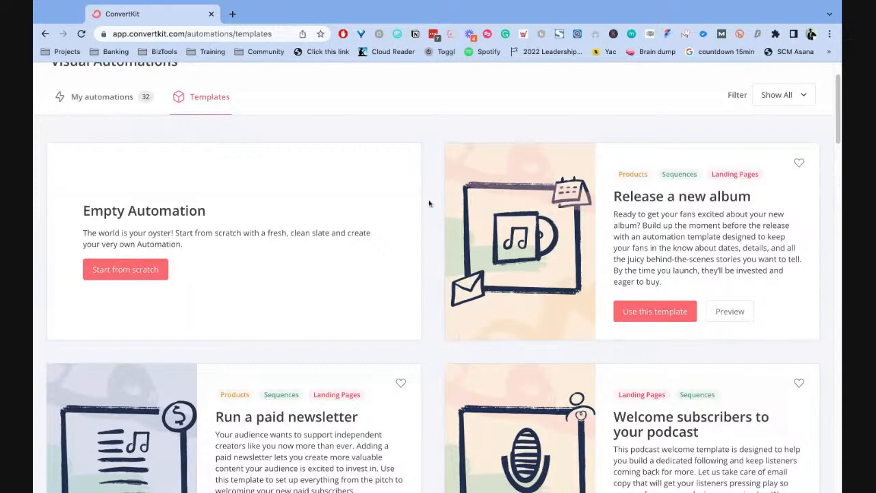
scroll(430, 190, "up", 1)
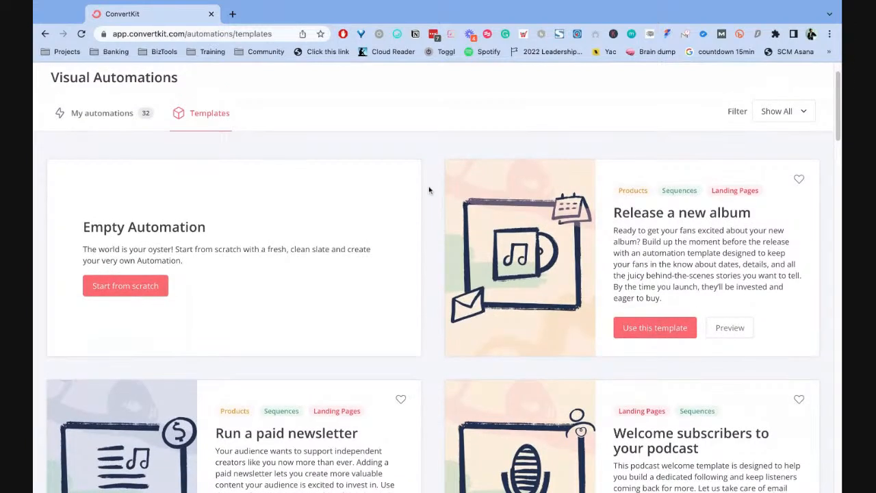
scroll(432, 229, "down", 1)
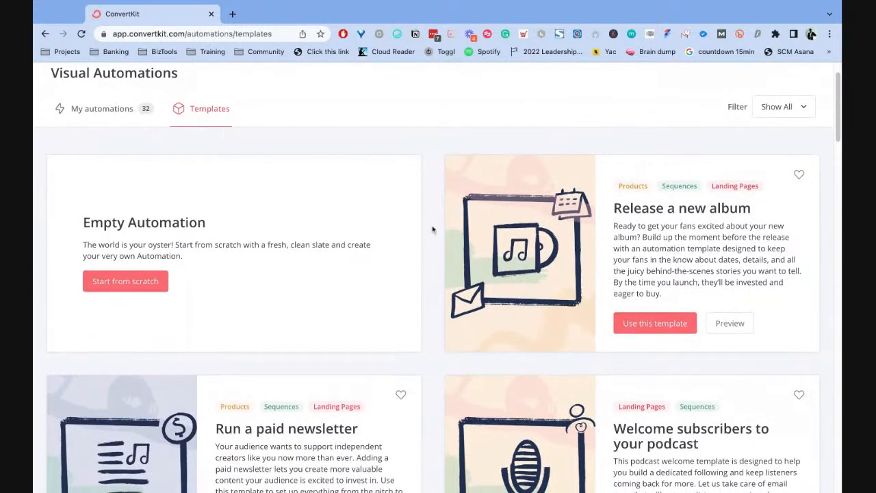
scroll(434, 226, "down", 3)
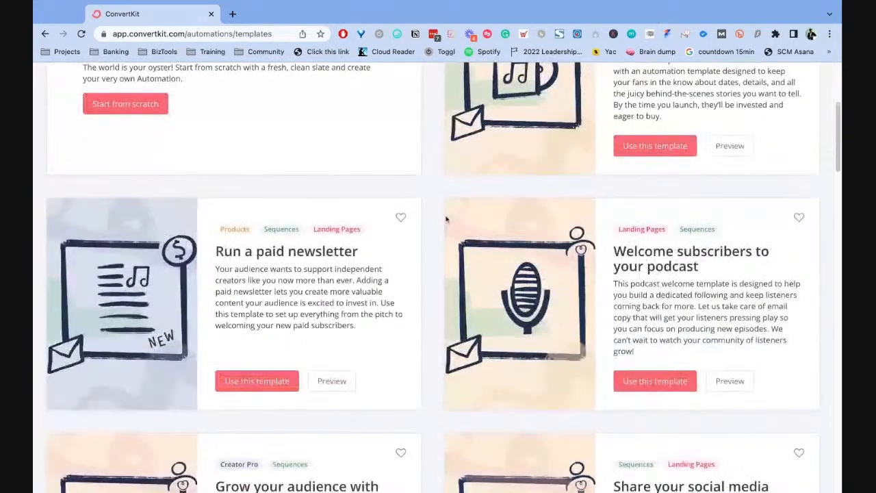
scroll(459, 222, "up", 5)
scroll(695, 256, "down", 1)
scroll(425, 338, "down", 3)
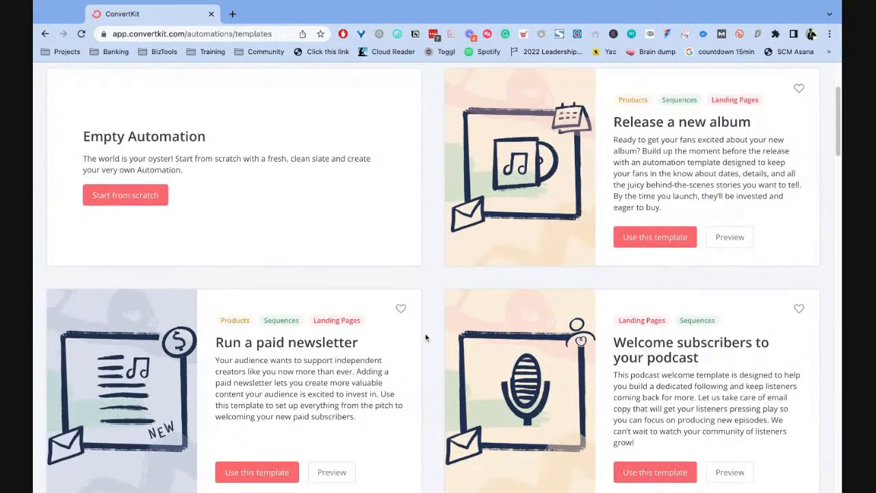
scroll(425, 338, "down", 2)
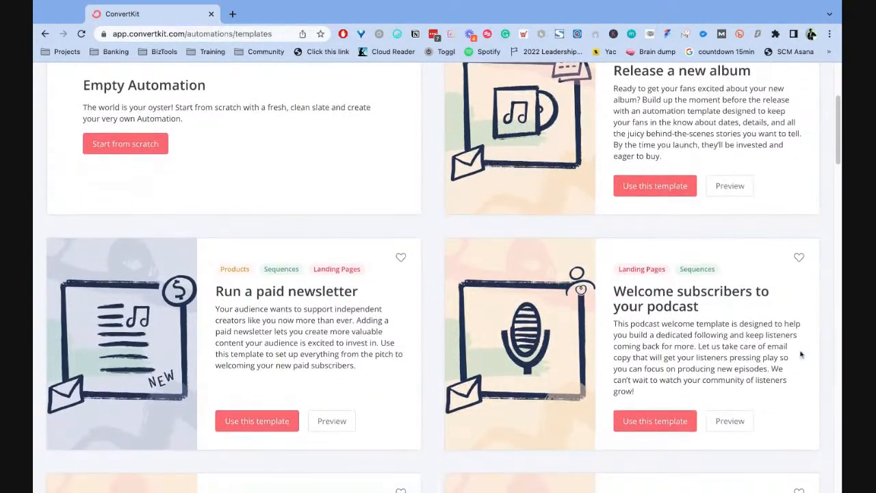
scroll(773, 329, "down", 5)
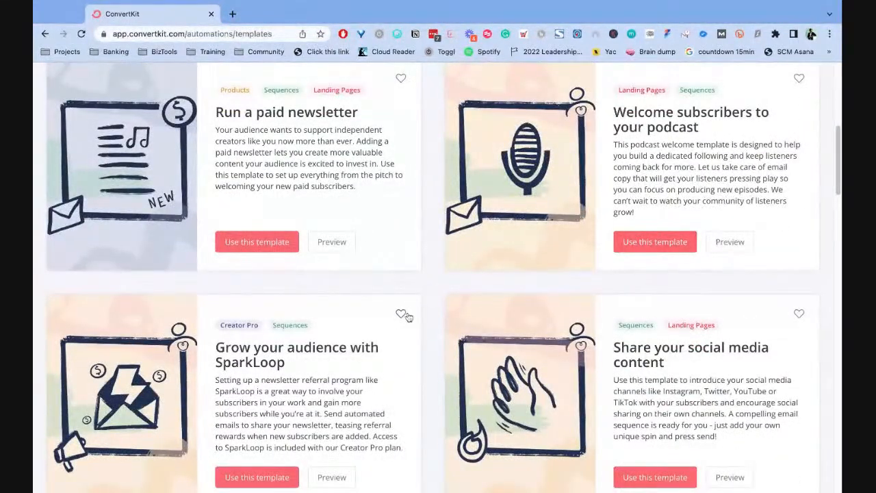
scroll(636, 284, "down", 1)
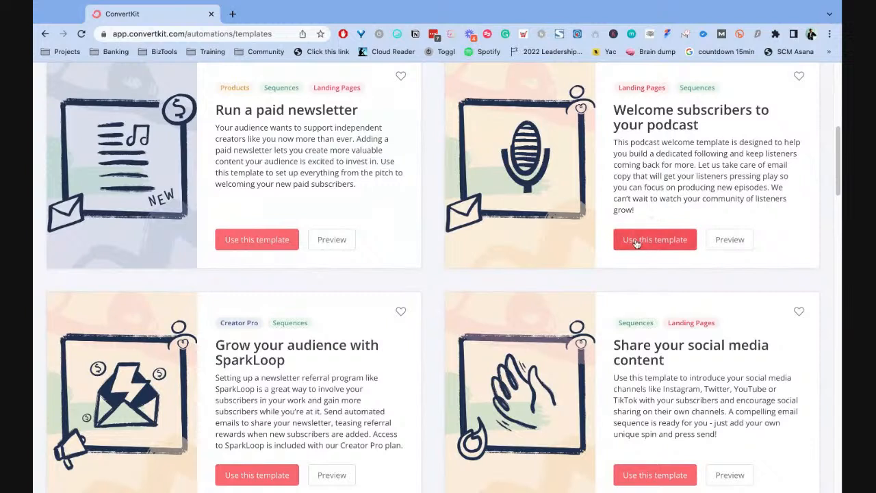
scroll(633, 243, "up", 2)
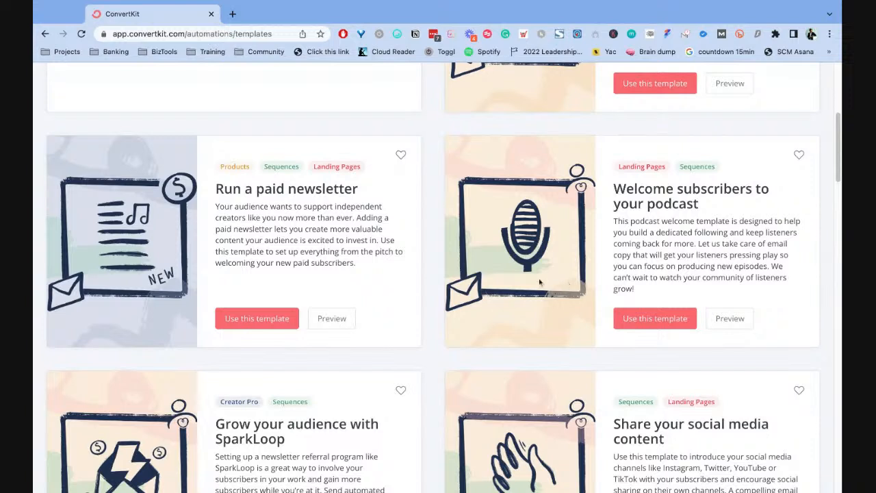
scroll(430, 285, "down", 1)
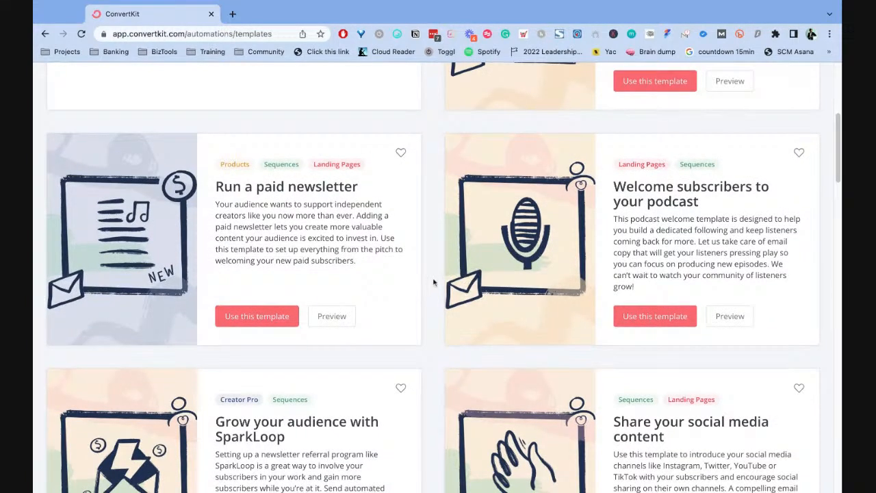
scroll(433, 282, "down", 3)
scroll(436, 280, "down", 2)
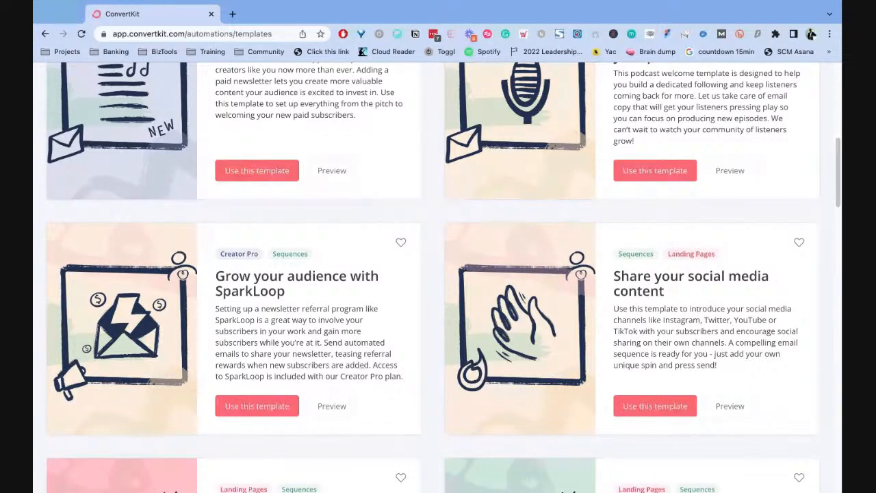
scroll(602, 309, "down", 2)
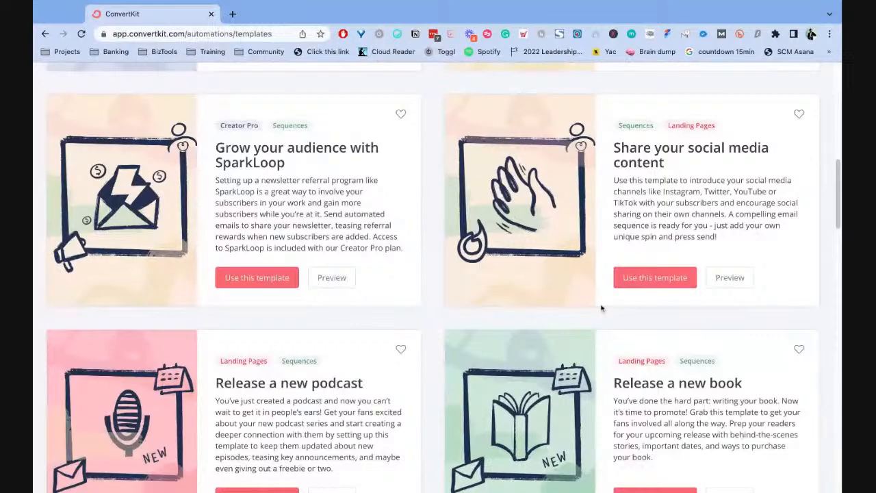
scroll(602, 308, "down", 9)
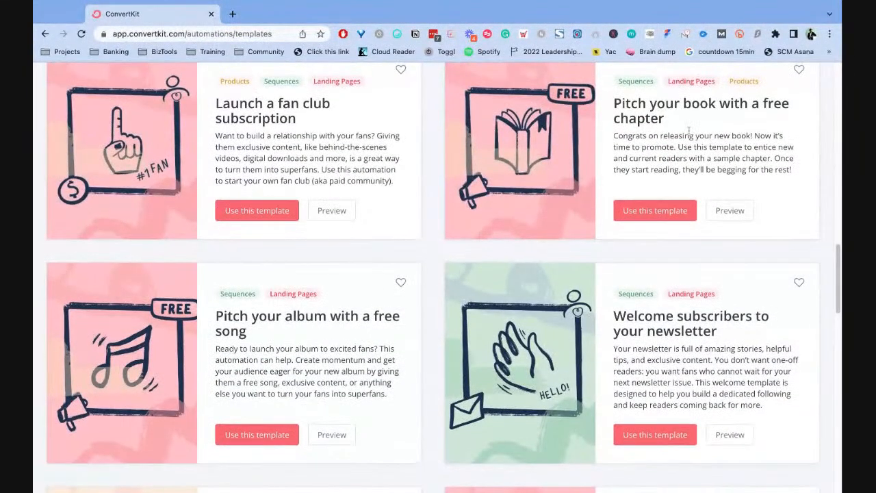
scroll(723, 145, "up", 1)
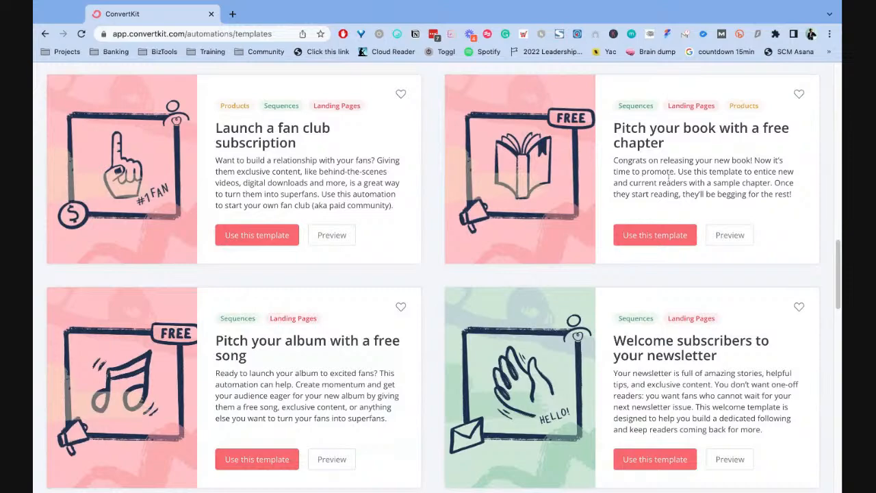
scroll(669, 175, "down", 2)
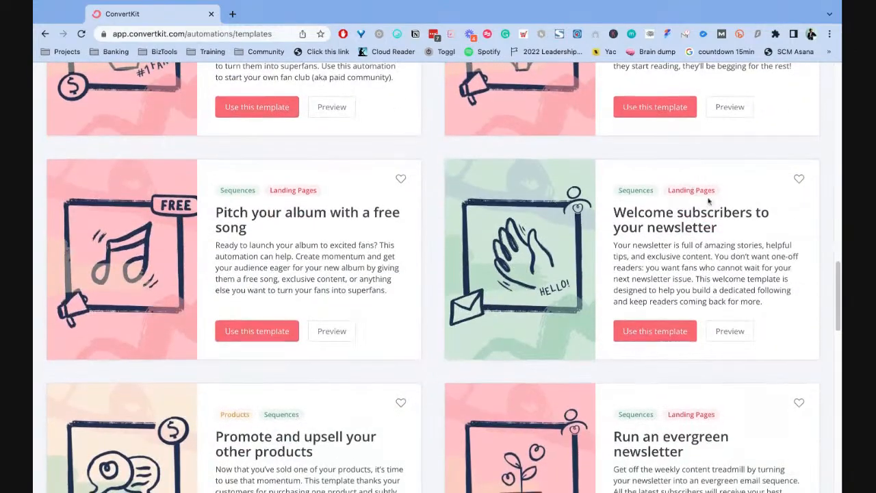
scroll(766, 210, "down", 1)
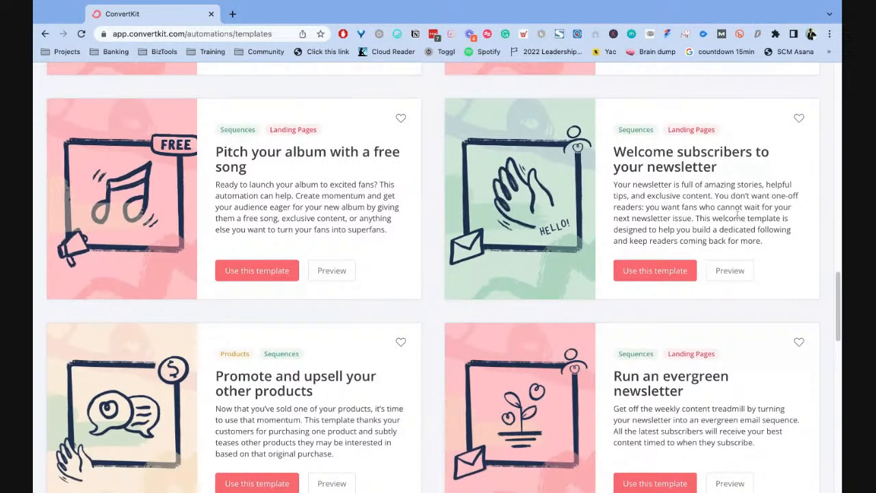
scroll(757, 207, "down", 5)
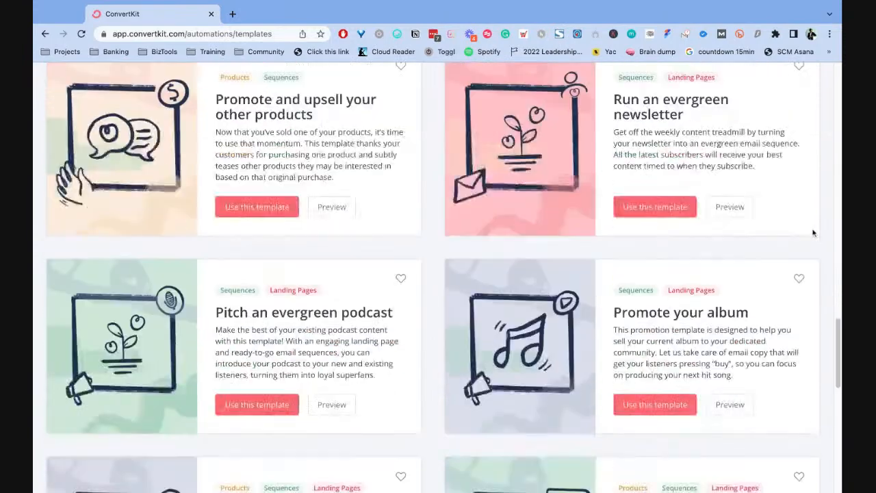
scroll(813, 234, "down", 5)
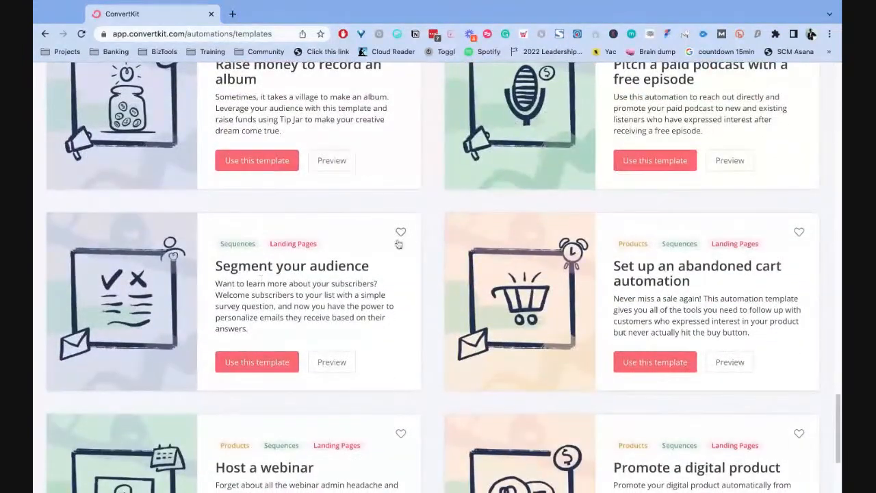
- Mark the Segment your audience template as a favourite and read its description
left_click(400, 232)
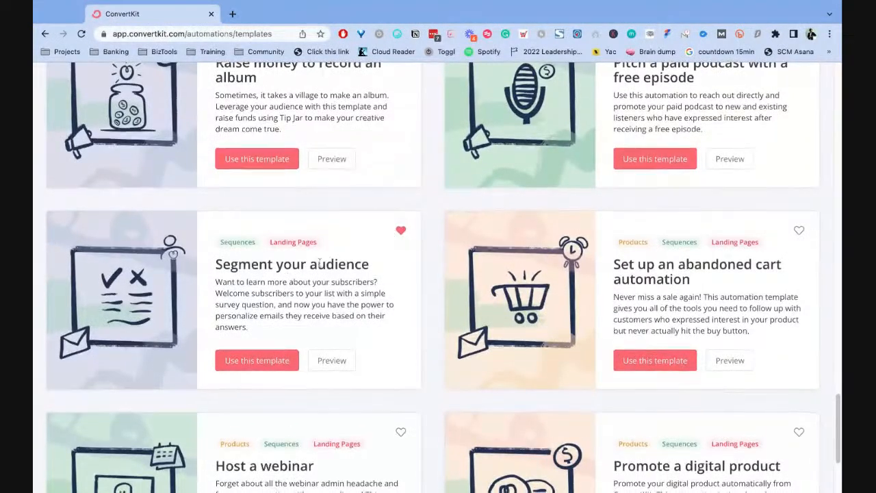
scroll(324, 262, "down", 1)
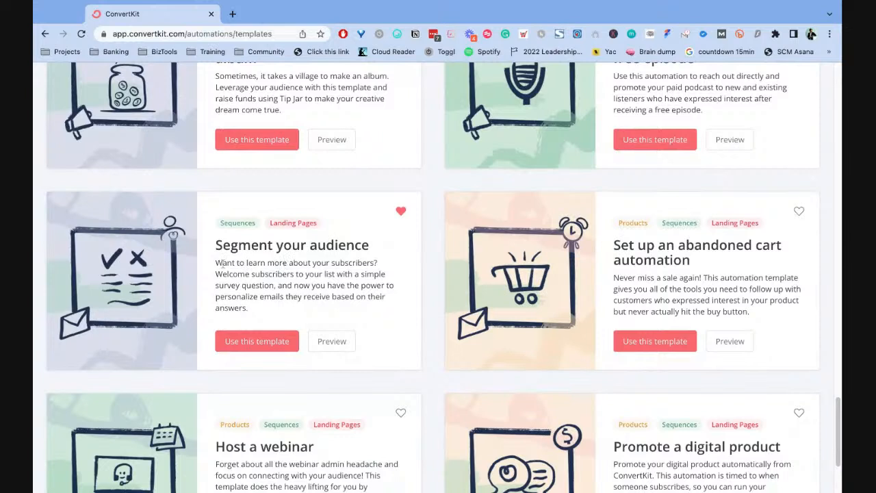
left_click_drag(216, 262, 378, 264)
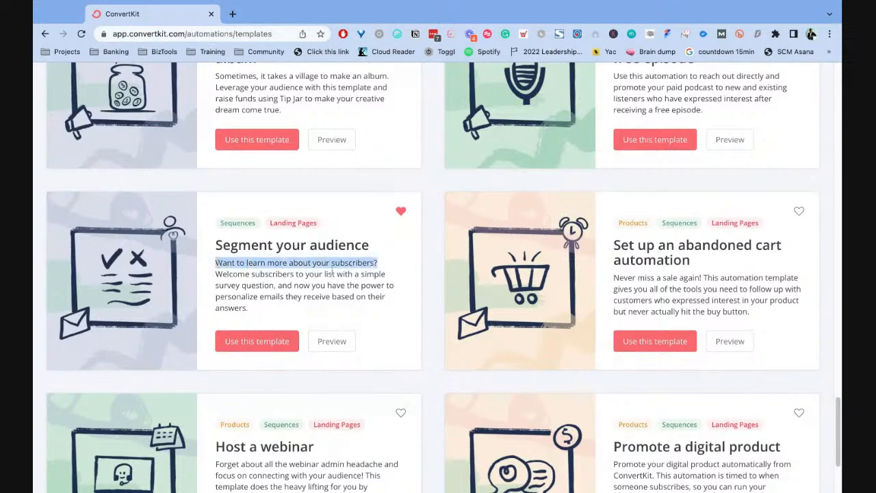
left_click(238, 274)
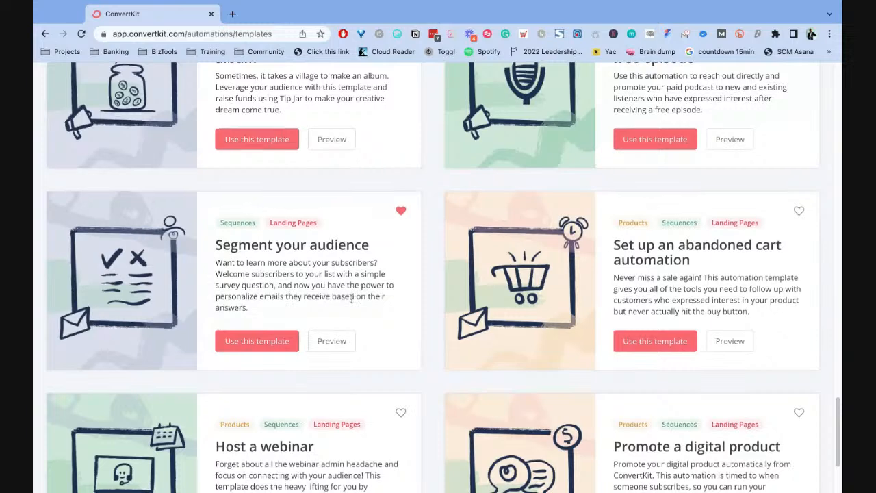
- Preview the Segment your audience template and examine its Welcome Landing Page trigger and Survey your audience sequence
scroll(340, 313, "down", 1)
left_click(333, 327)
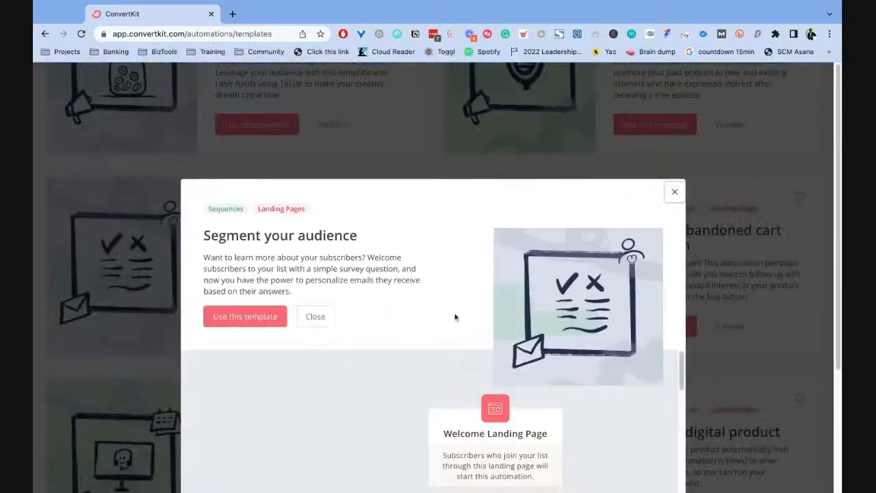
scroll(411, 281, "down", 5)
scroll(383, 279, "up", 3)
scroll(366, 278, "down", 2)
scroll(366, 278, "up", 2)
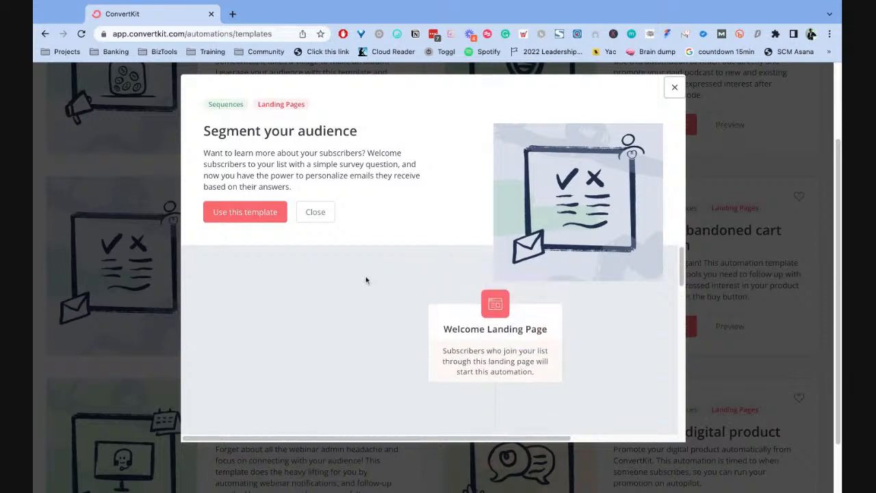
scroll(413, 297, "down", 2)
scroll(445, 312, "up", 2)
scroll(485, 324, "down", 6)
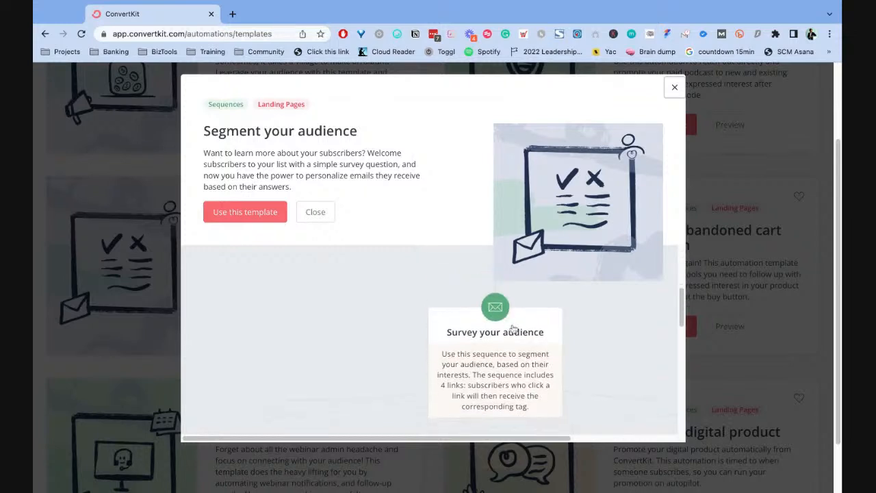
scroll(482, 357, "down", 1)
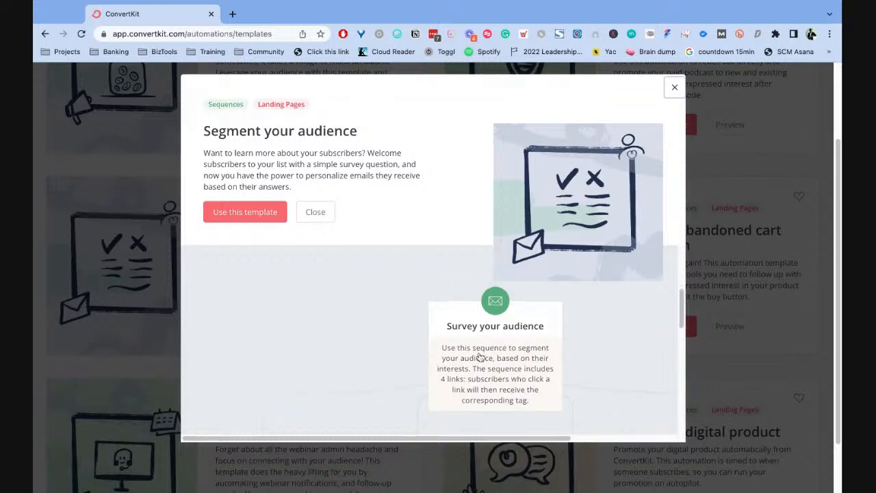
scroll(483, 358, "down", 1)
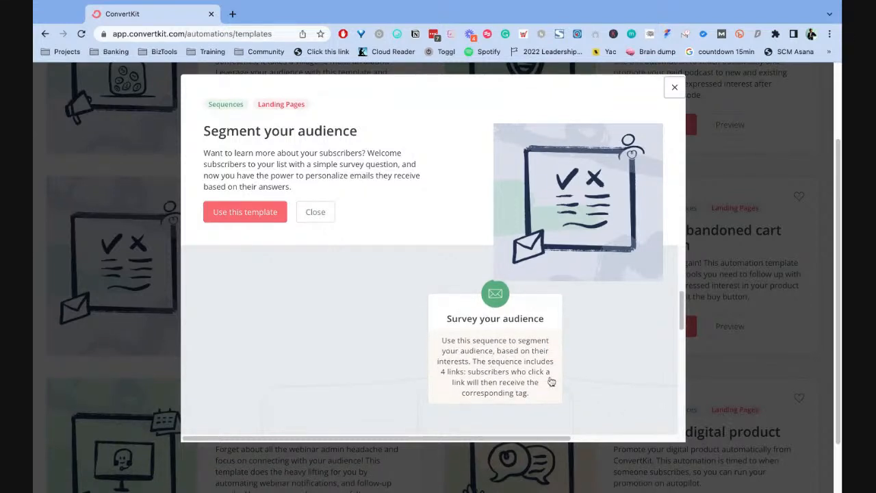
scroll(505, 389, "down", 2)
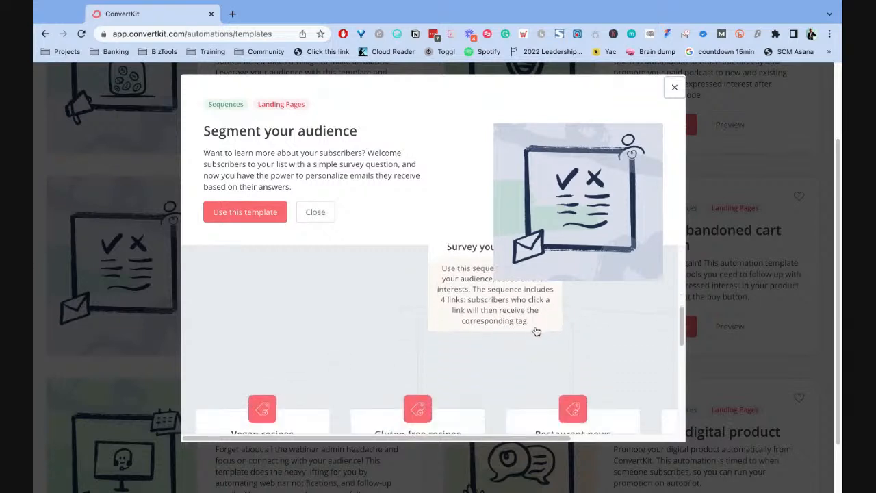
- Examine how the survey sequence branches into the Vegan recipes, Gluten-free recipes and Restaurant news tags in the template preview
scroll(534, 339, "down", 3)
scroll(447, 435, "right", 3)
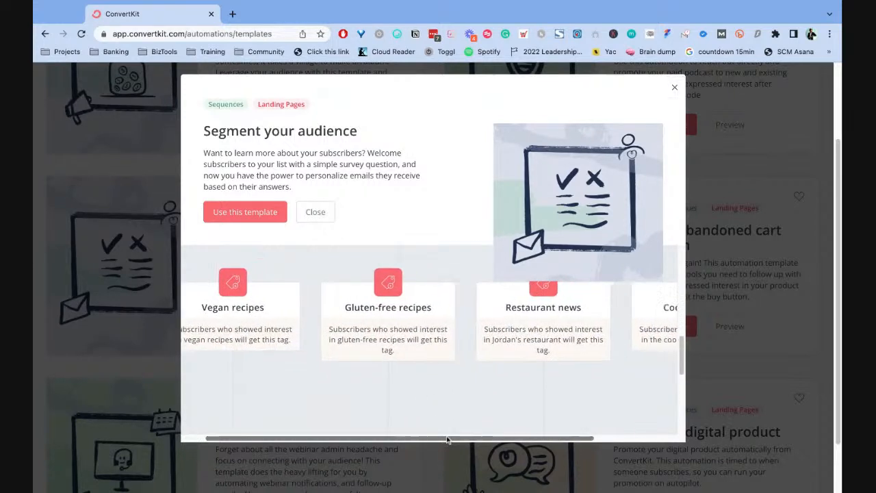
scroll(447, 437, "left", 3)
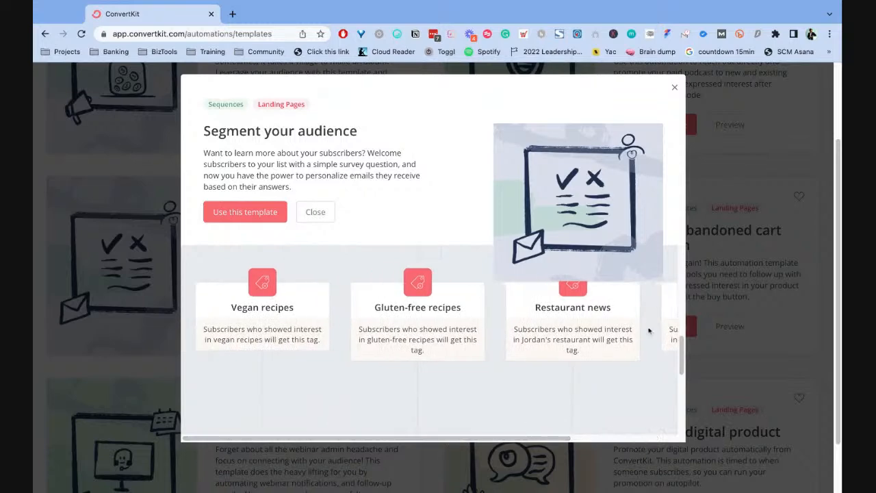
scroll(510, 349, "down", 2)
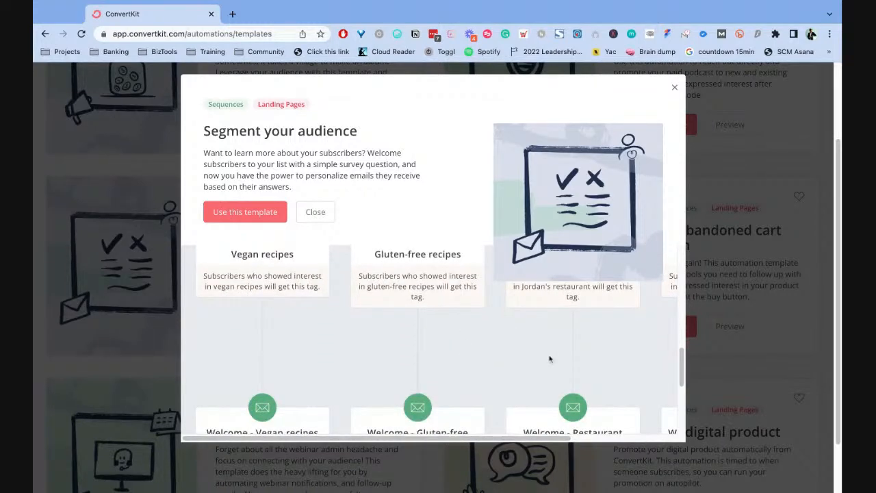
scroll(470, 349, "up", 2)
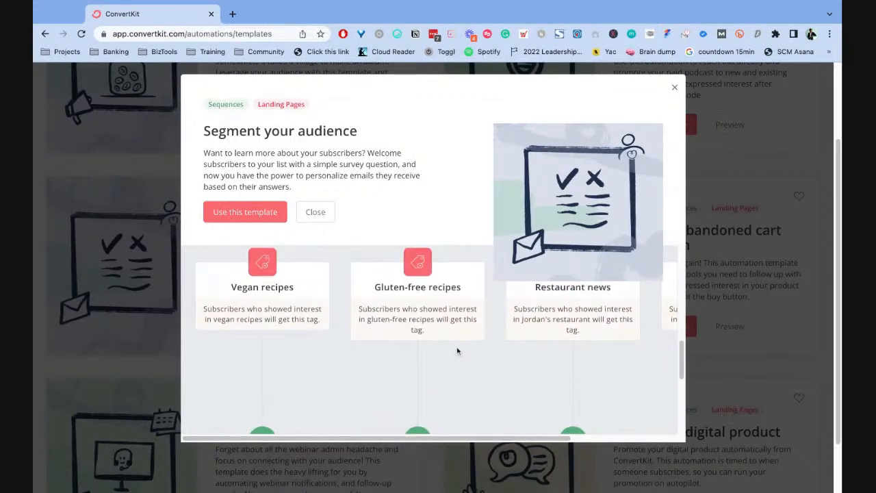
scroll(456, 348, "down", 1)
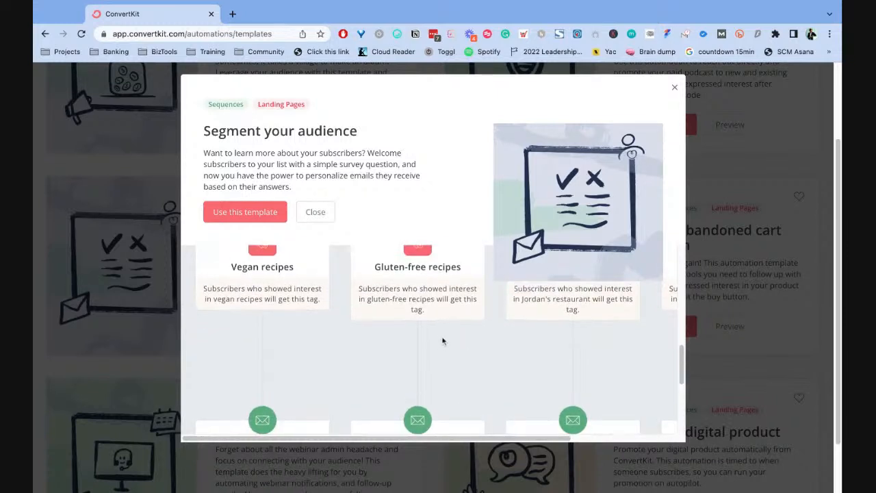
scroll(442, 341, "up", 1)
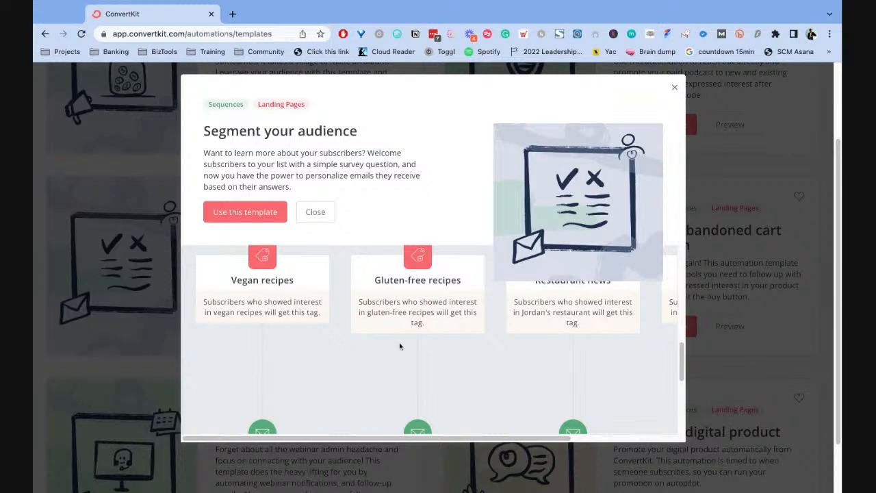
scroll(400, 346, "up", 1)
scroll(385, 356, "down", 3)
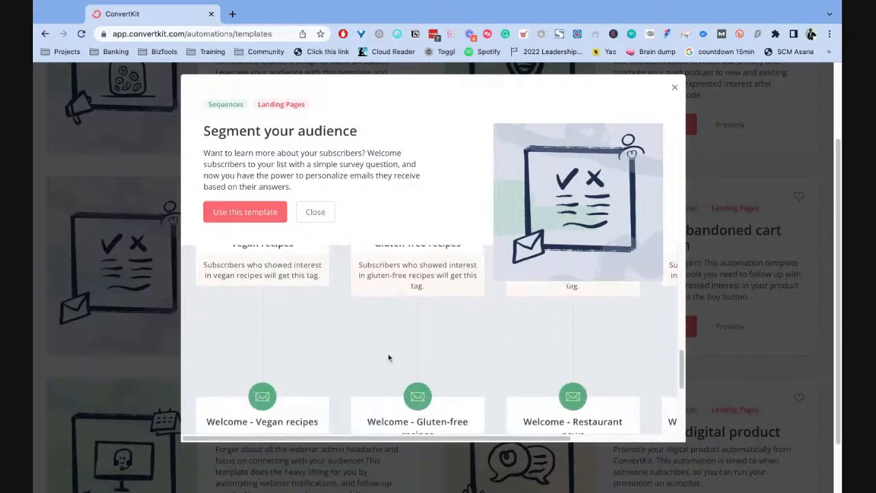
scroll(319, 331, "up", 4)
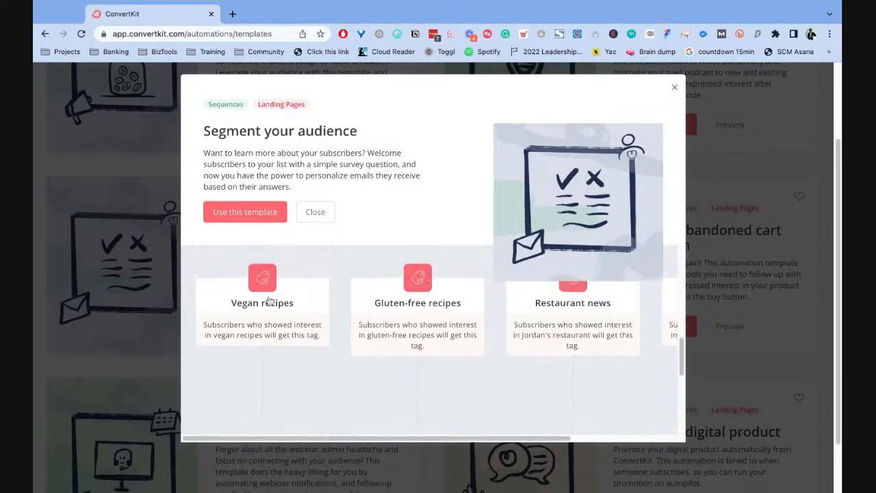
scroll(341, 321, "up", 4)
scroll(454, 338, "down", 4)
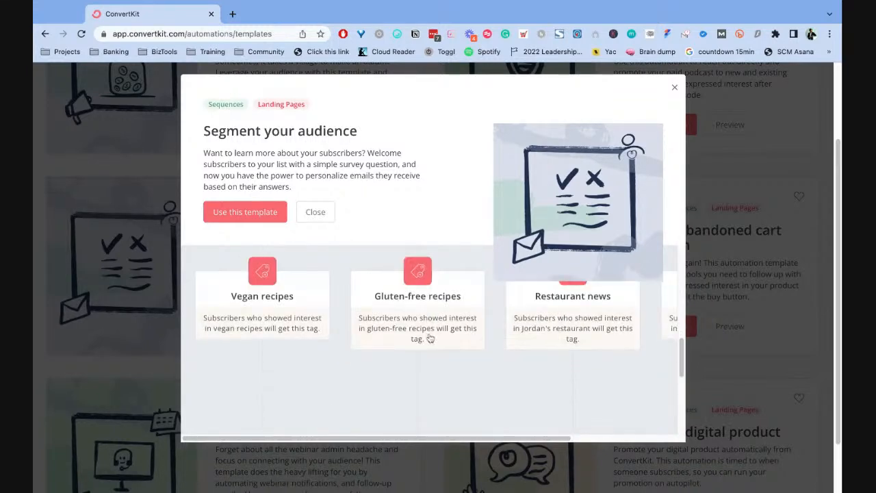
scroll(424, 335, "up", 4)
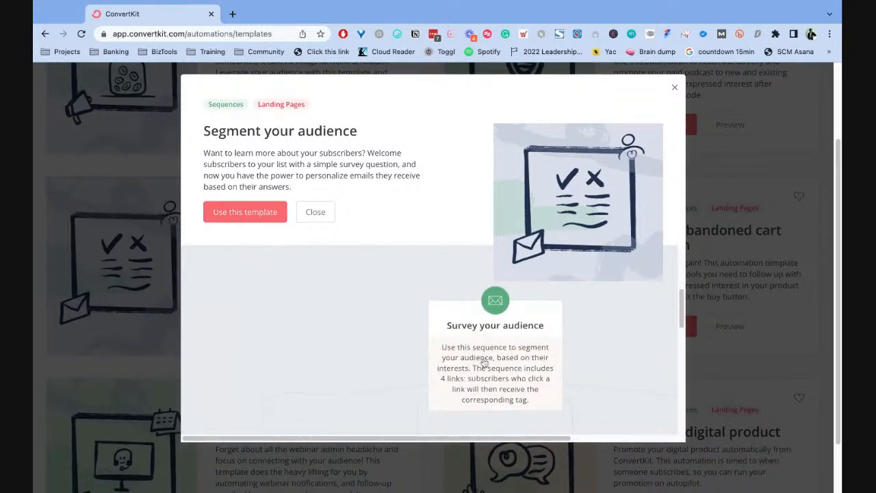
scroll(510, 382, "down", 4)
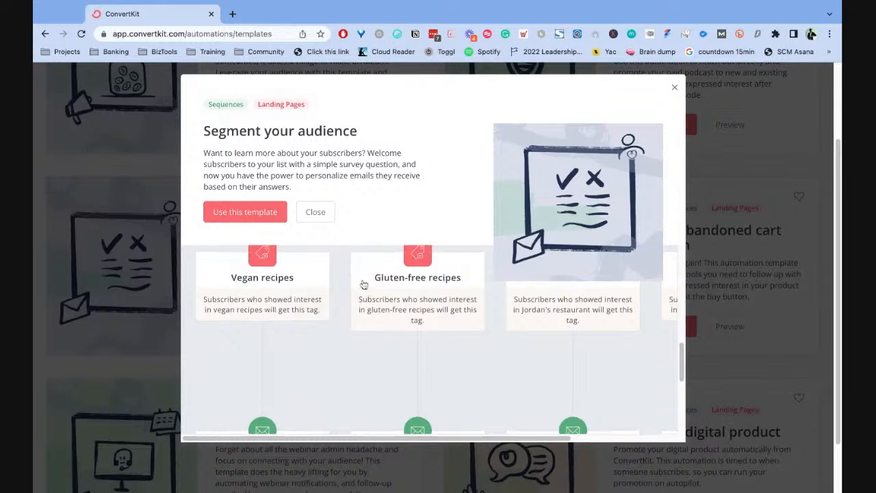
scroll(362, 285, "up", 1)
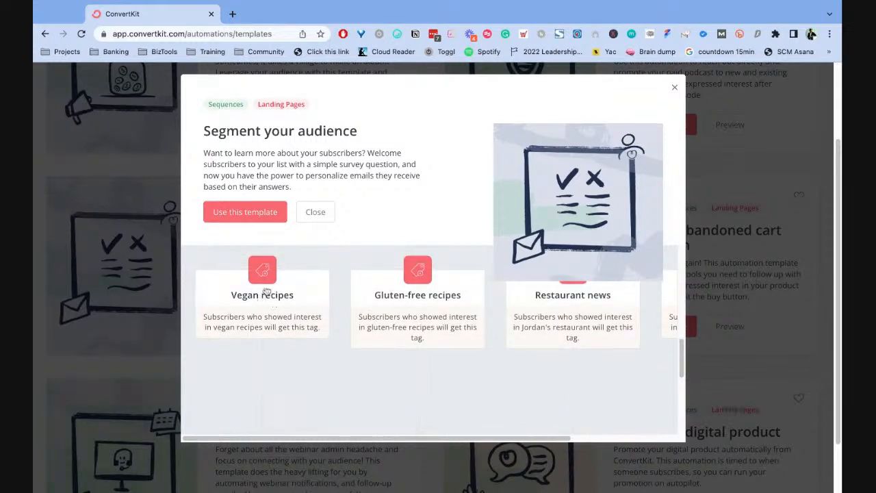
- Trace the template's tag branches through their welcome email sequences to the end of the automation
scroll(267, 287, "down", 1)
scroll(265, 280, "down", 2)
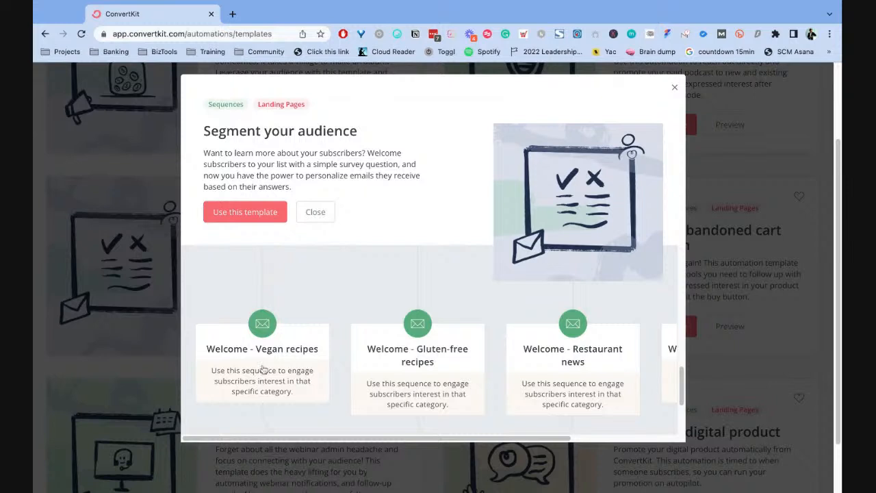
scroll(264, 371, "up", 4)
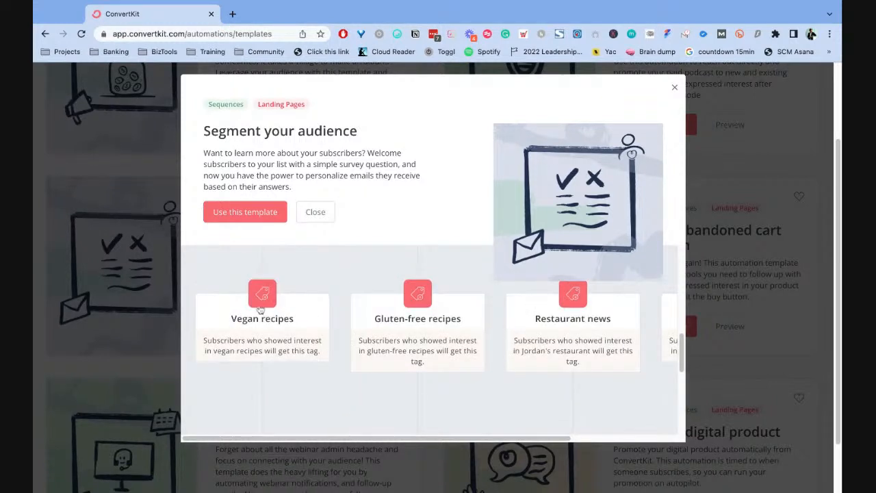
scroll(260, 329, "down", 2)
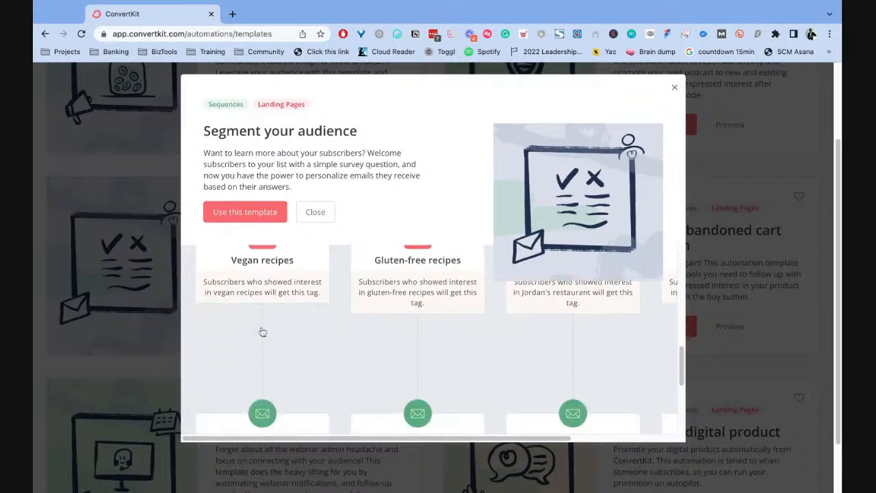
scroll(272, 297, "up", 2)
scroll(270, 296, "down", 2)
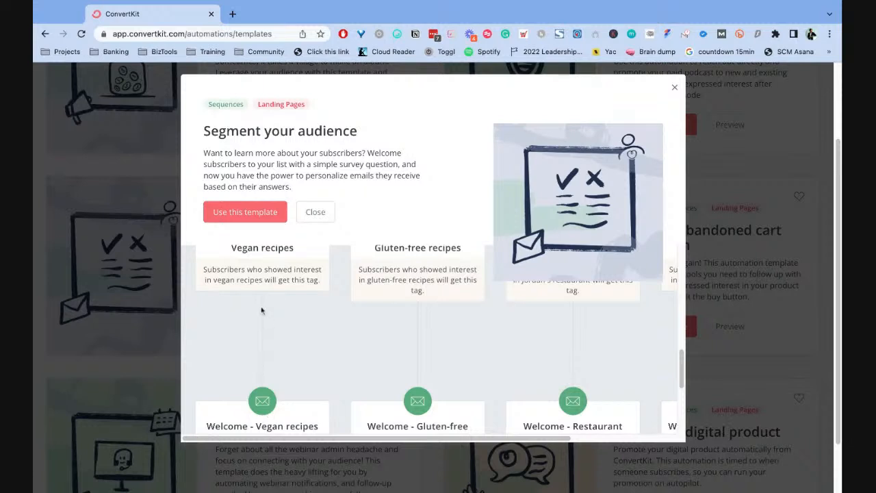
scroll(257, 322, "up", 2)
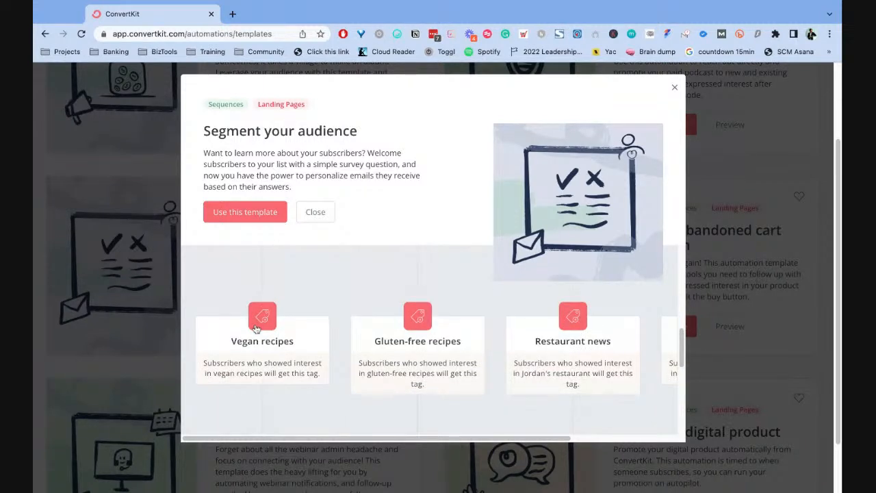
scroll(283, 327, "down", 3)
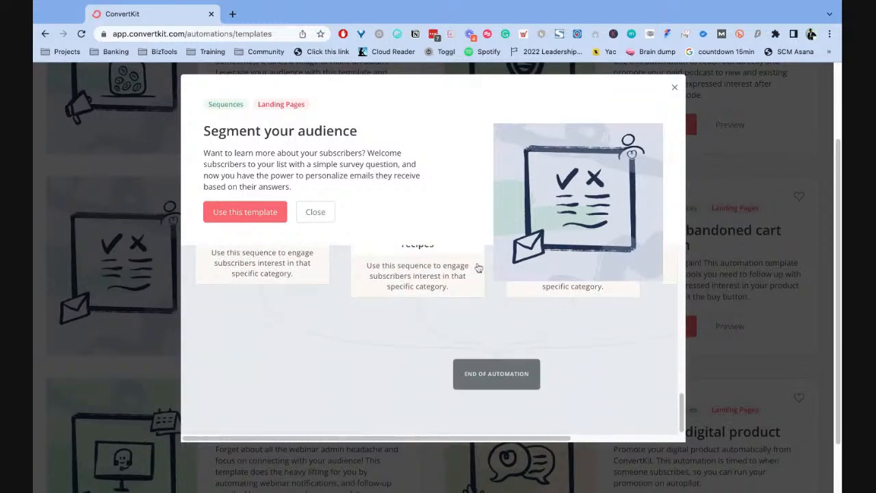
- Create a new automation from the Segment your audience template
scroll(487, 340, "up", 5)
scroll(555, 210, "up", 2)
left_click(252, 315)
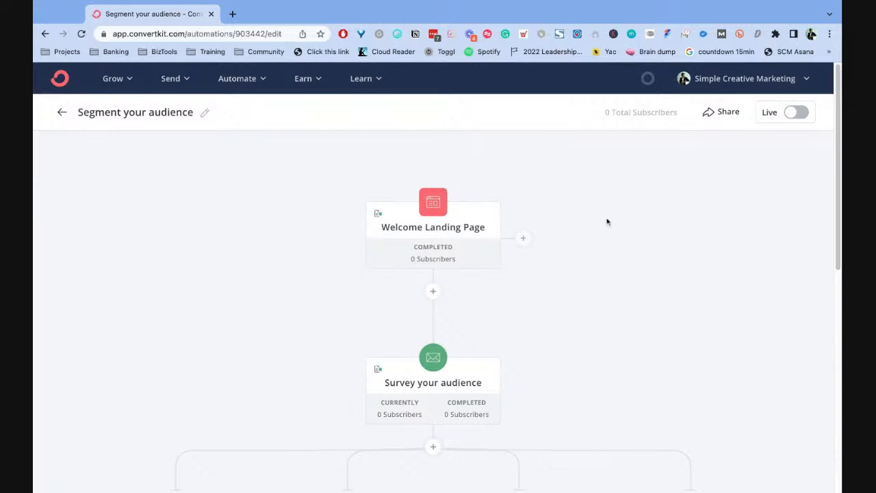
- Rename the automation as "Audience survey sequence"
scroll(619, 244, "down", 3)
scroll(619, 243, "up", 3)
left_click(204, 113)
left_click_drag(189, 112, 77, 112)
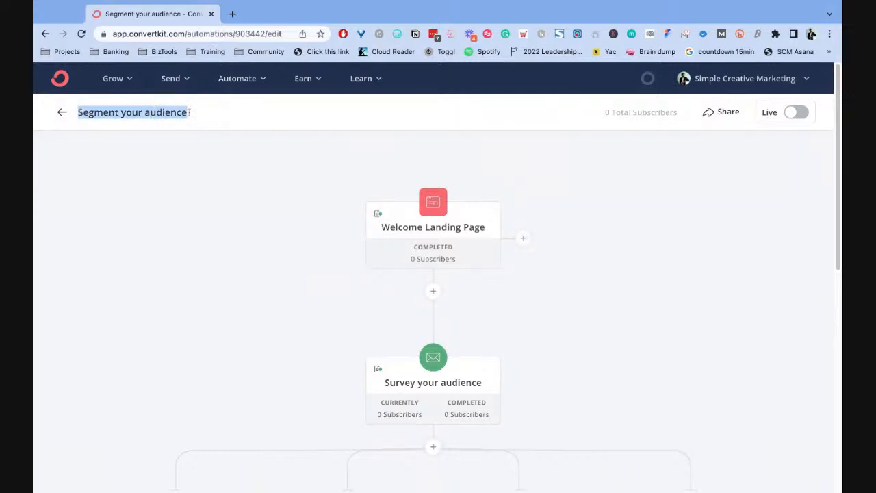
type("Audei")
key("BackSpace")
key("BackSpace")
type("ience survey ")
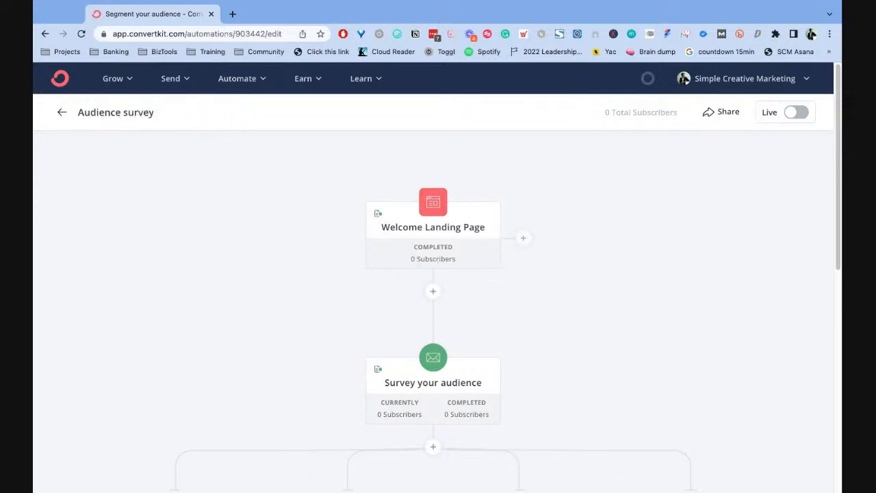
type("sequence")
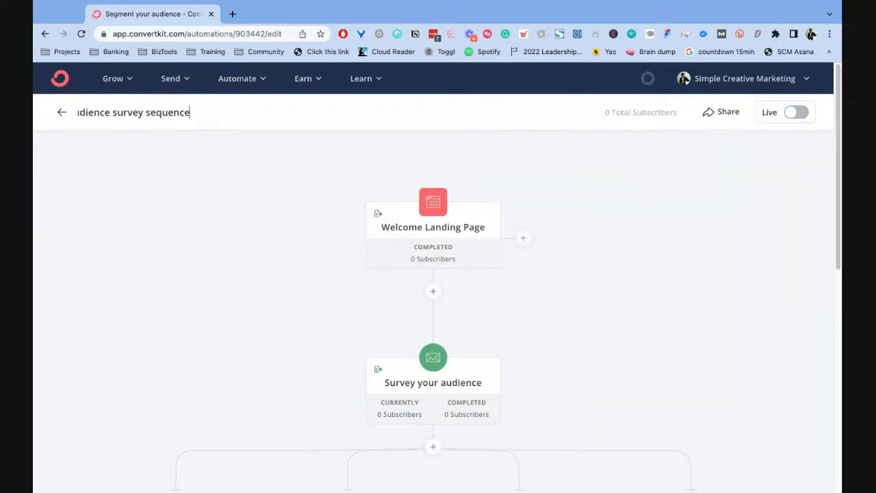
key("Return")
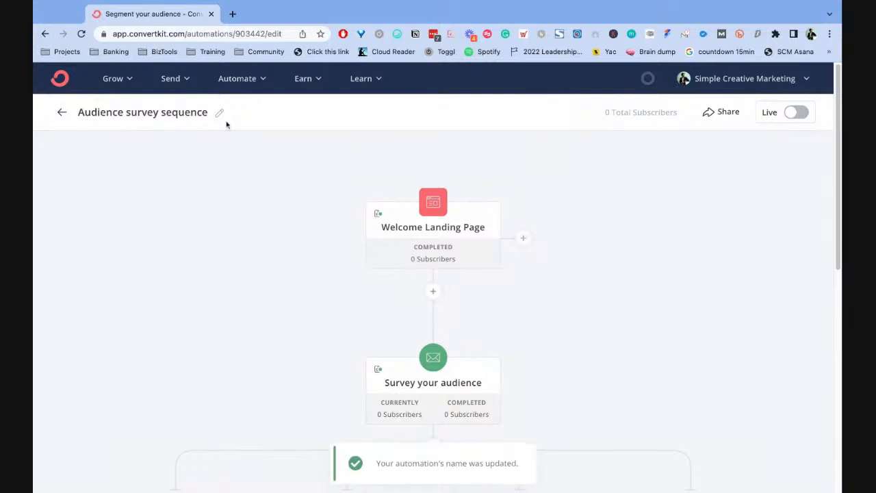
- Replace "survey" in the automation's name so it reads "Audience segmentation sequence"
left_click(219, 114)
double_click(145, 114)
type("segme")
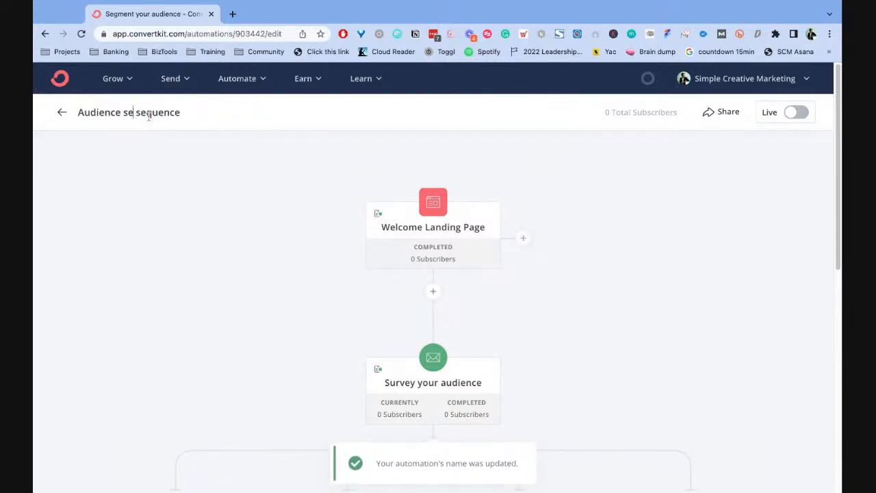
type("ntation")
key("Return")
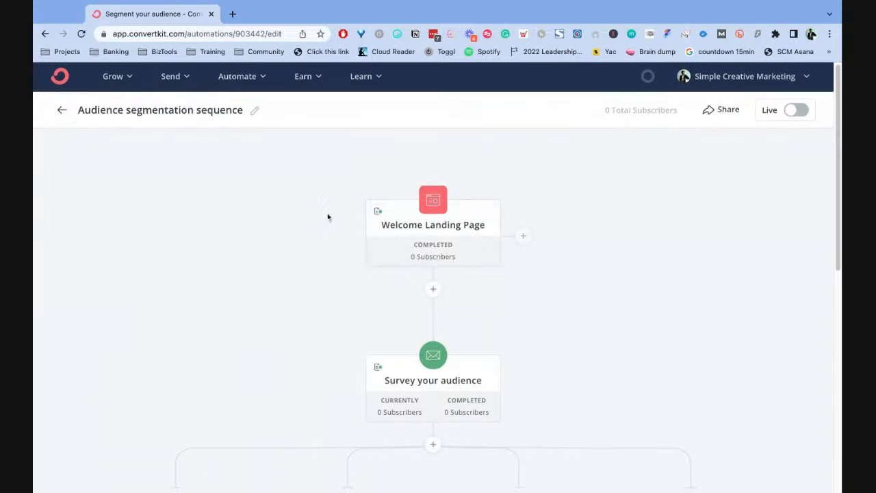
- View the kinds of steps that can be added directly after the Welcome Landing Page event
scroll(488, 247, "down", 3)
scroll(441, 192, "up", 3)
scroll(450, 192, "down", 1)
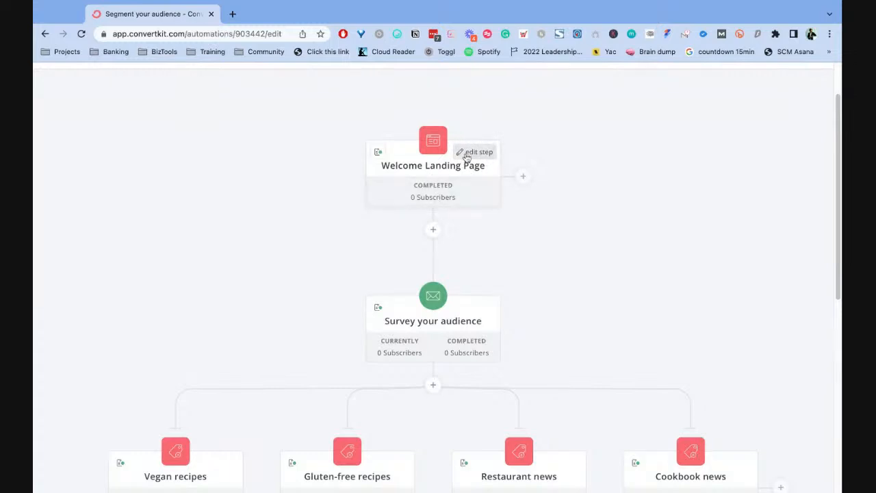
scroll(469, 164, "up", 1)
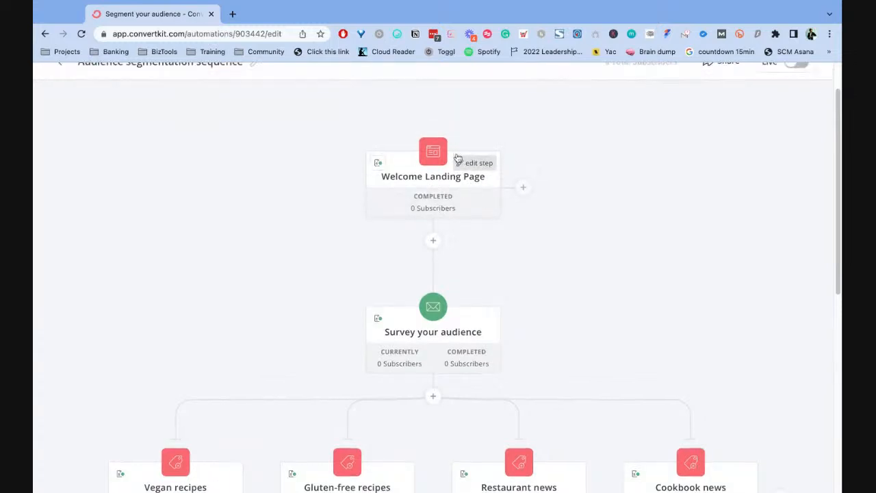
scroll(642, 182, "down", 3)
scroll(642, 182, "up", 3)
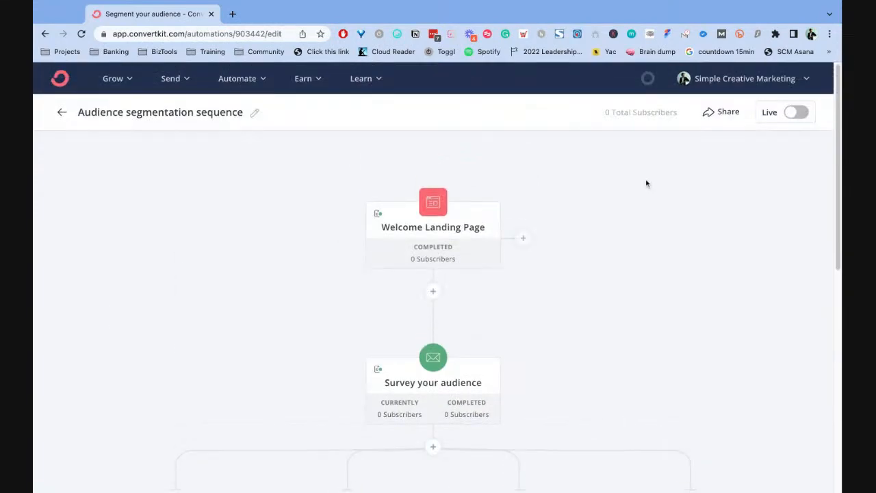
left_click(433, 292)
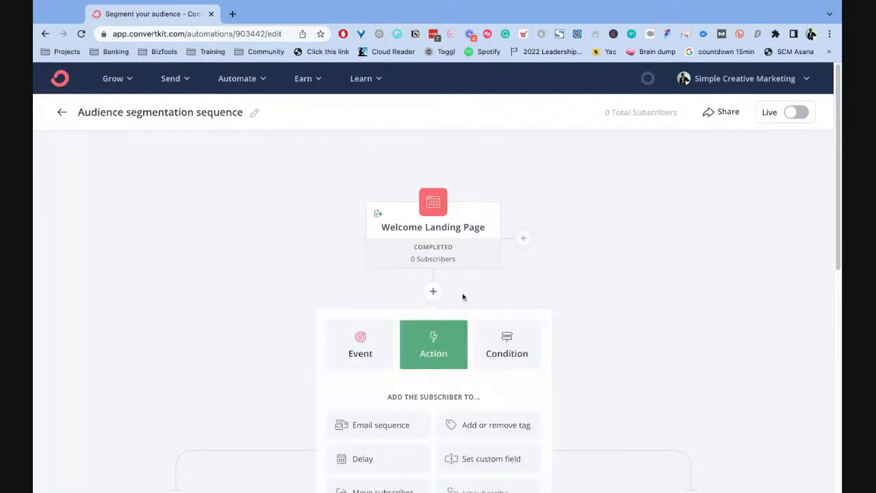
left_click(580, 277)
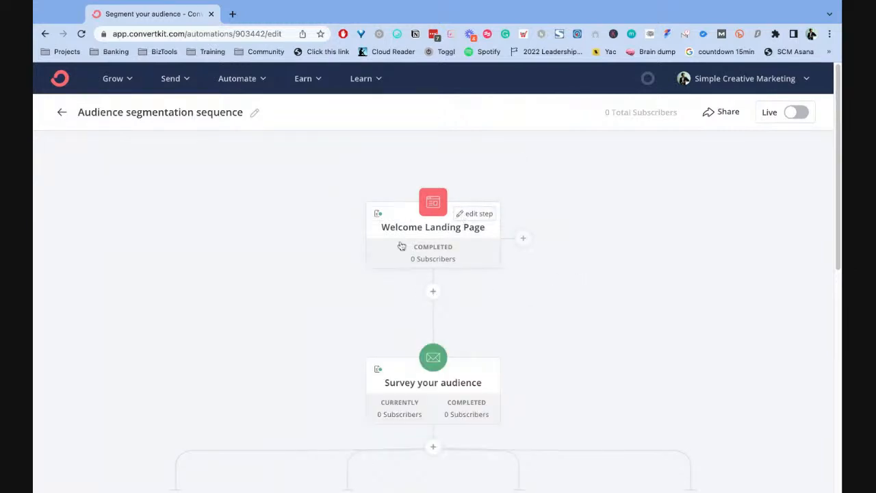
- Look at the form choices in the Welcome Landing Page event's settings, and close the settings
left_click(476, 215)
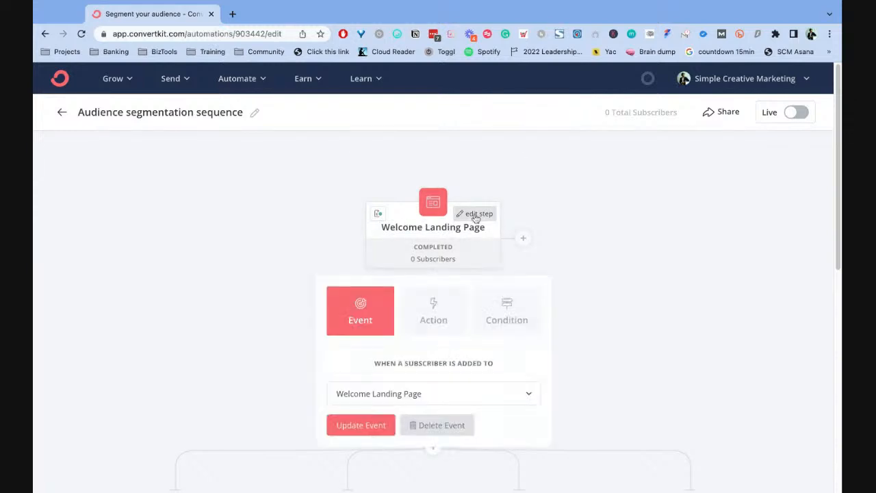
left_click(467, 395)
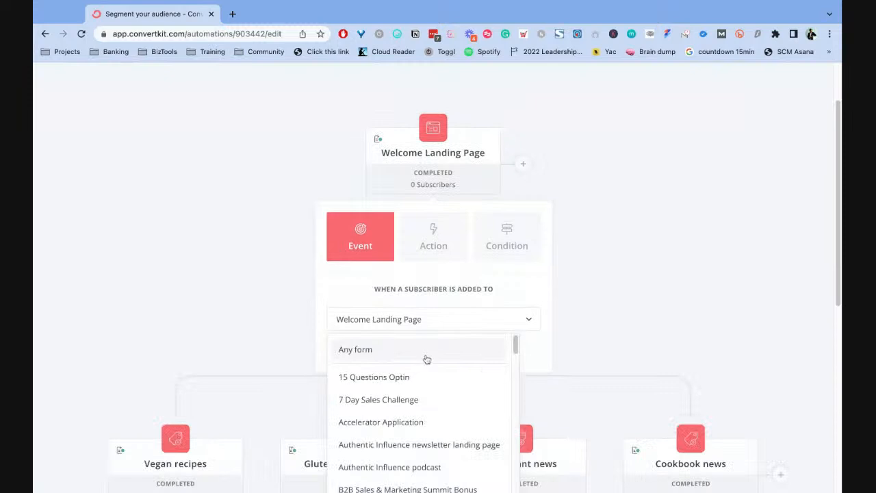
scroll(422, 358, "down", 3)
scroll(432, 367, "up", 3)
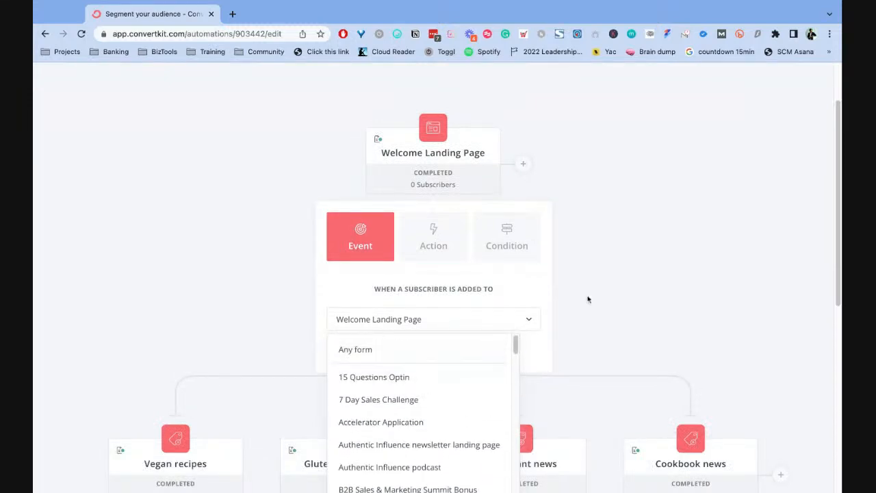
left_click(588, 299)
scroll(430, 180, "up", 3)
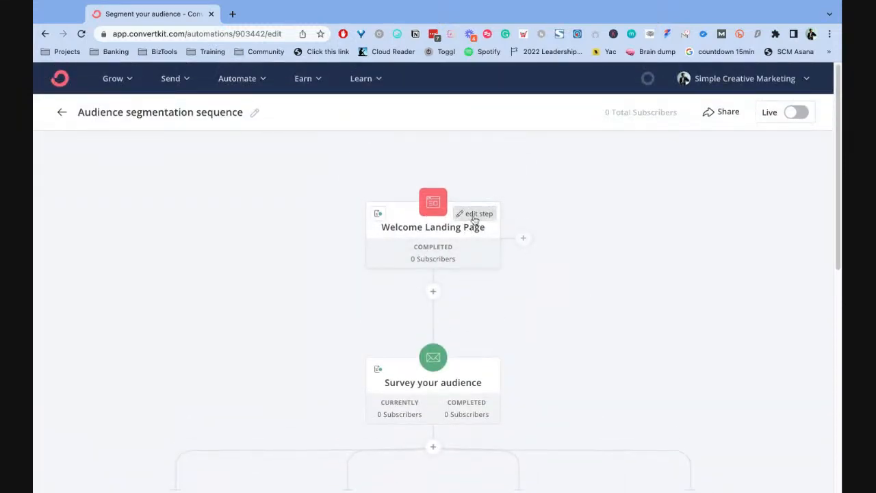
- Reopen the Welcome Landing Page event's settings and look through the available forms to the end of the list
left_click(475, 218)
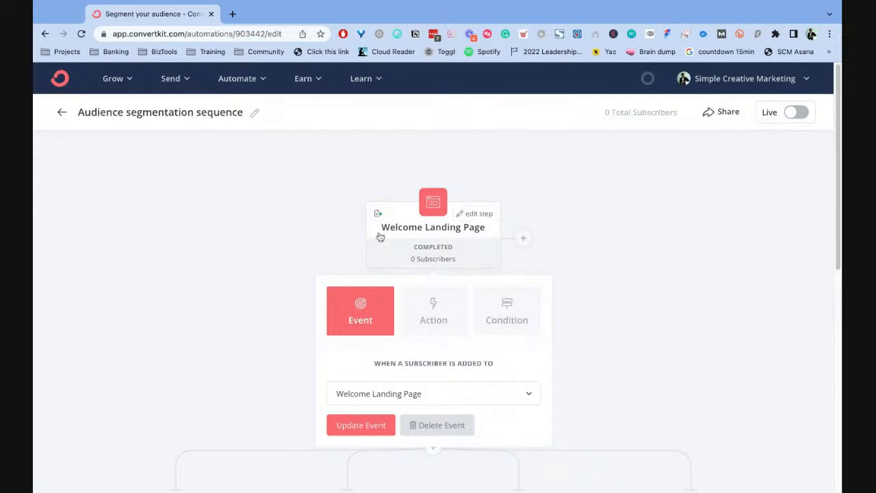
scroll(363, 334, "down", 1)
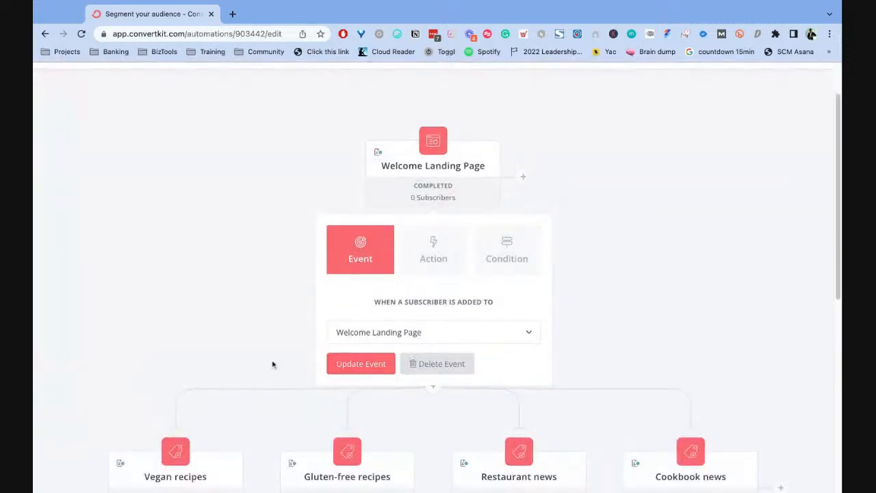
mouse_move(437, 176)
scroll(479, 311, "down", 1)
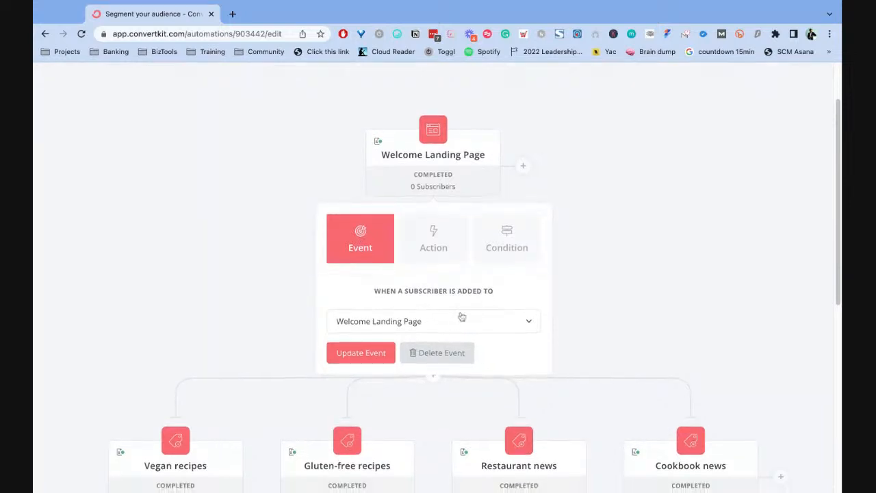
left_click(499, 327)
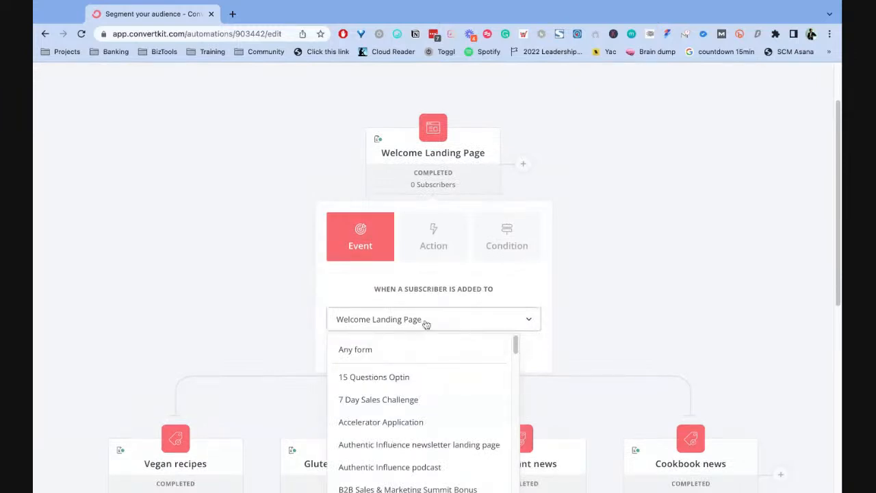
left_click(426, 324)
left_click(473, 319)
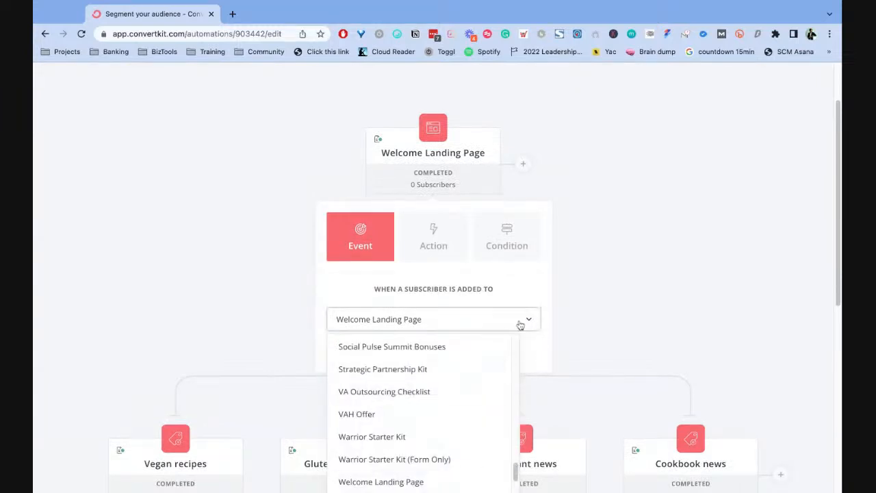
left_click(451, 319)
left_click(523, 323)
scroll(445, 393, "down", 1)
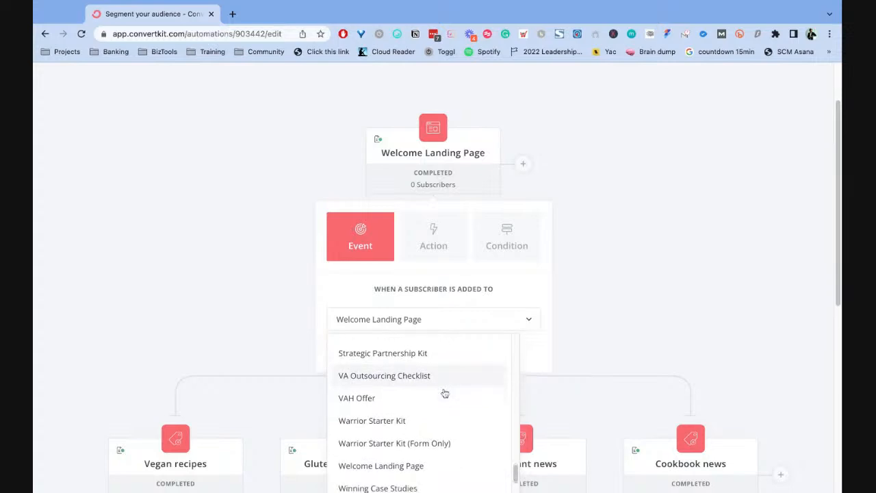
scroll(445, 393, "down", 1)
scroll(386, 400, "down", 2)
scroll(411, 388, "down", 1)
scroll(415, 393, "down", 1)
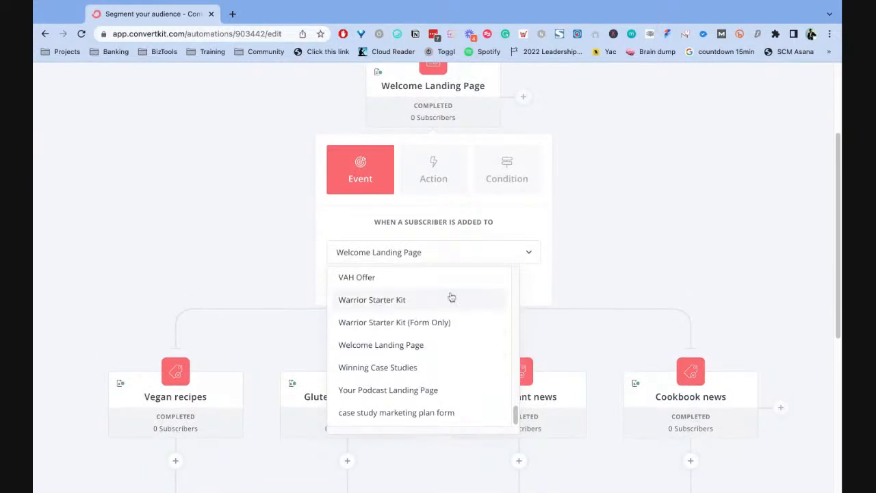
- Compare the sign-up forms, landing pages and lead magnets that could serve as the automation's entry point
scroll(394, 291, "up", 1)
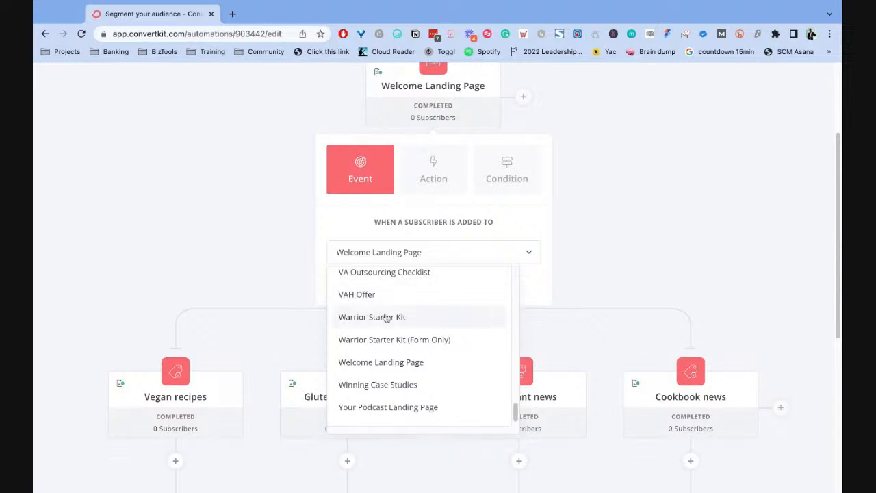
scroll(415, 330, "up", 1)
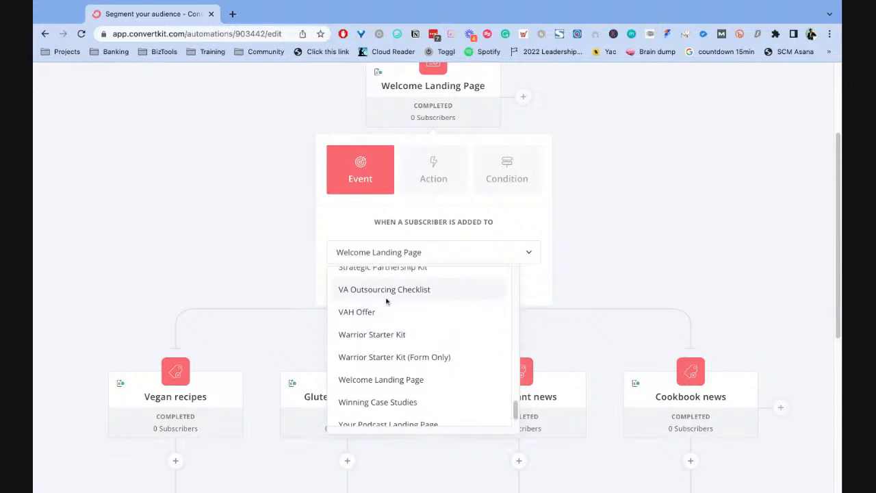
scroll(460, 294, "up", 5)
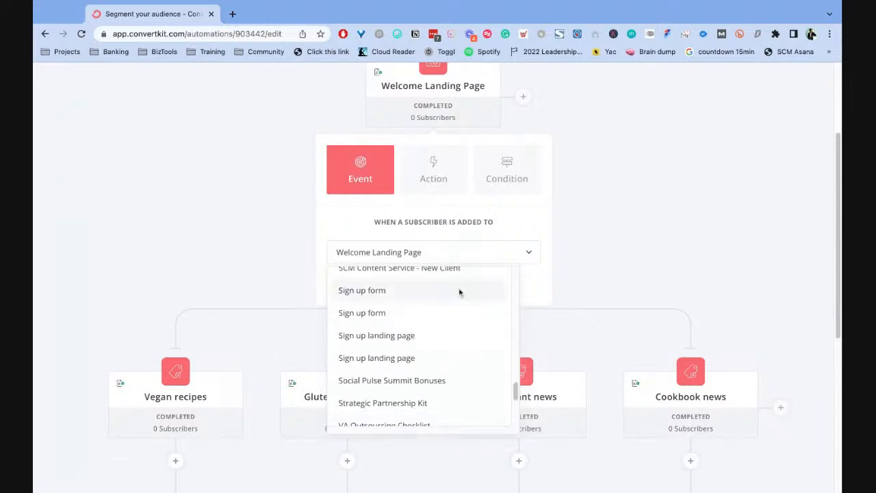
scroll(439, 315, "down", 1)
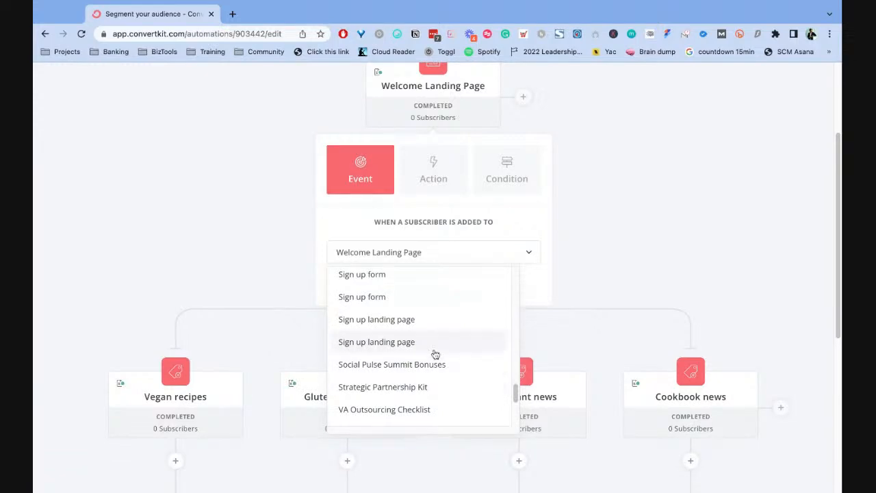
scroll(434, 354, "up", 10)
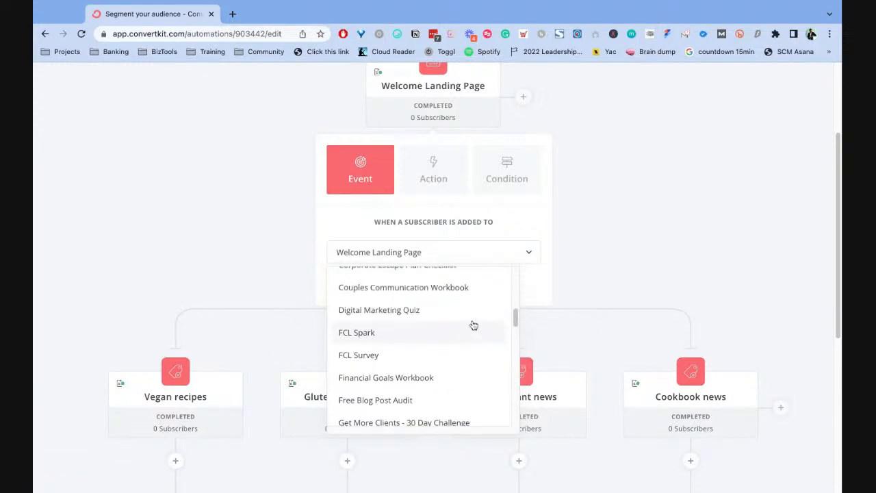
scroll(471, 325, "up", 3)
scroll(474, 329, "up", 3)
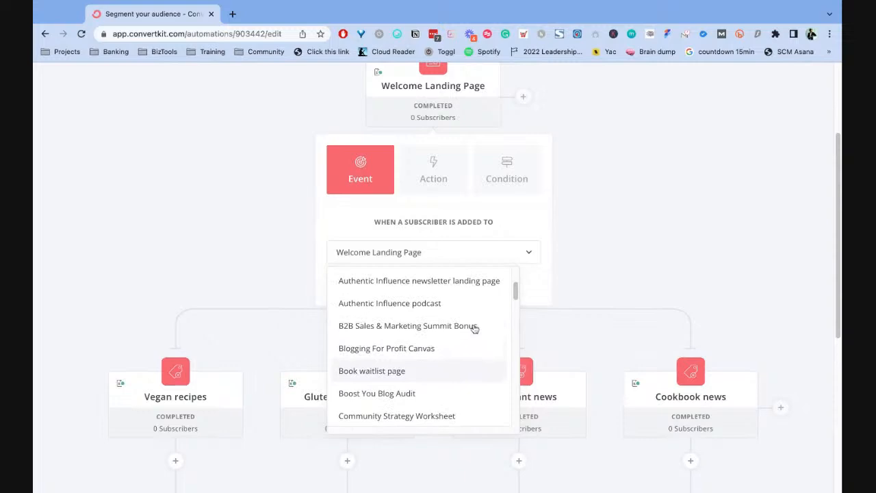
scroll(480, 342, "up", 2)
scroll(480, 343, "down", 20)
scroll(480, 342, "down", 2)
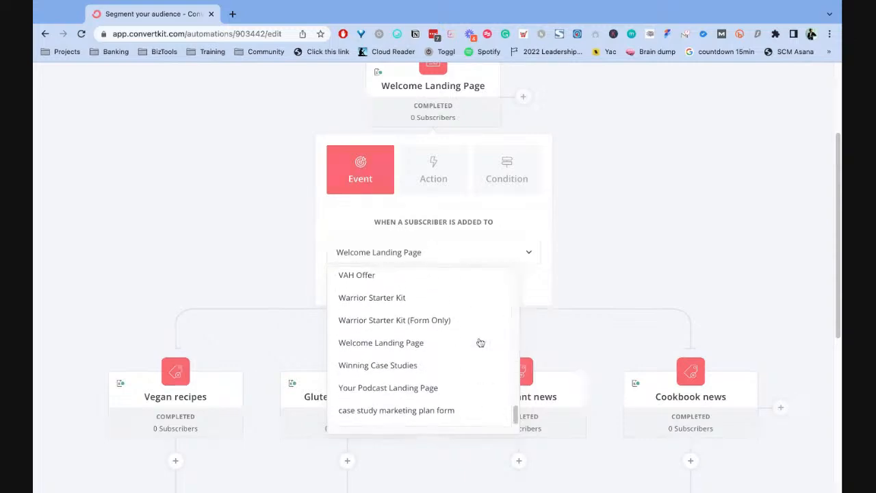
- Try Winning Case Studies as the entry event's form, and close the settings without updating the event
left_click(392, 364)
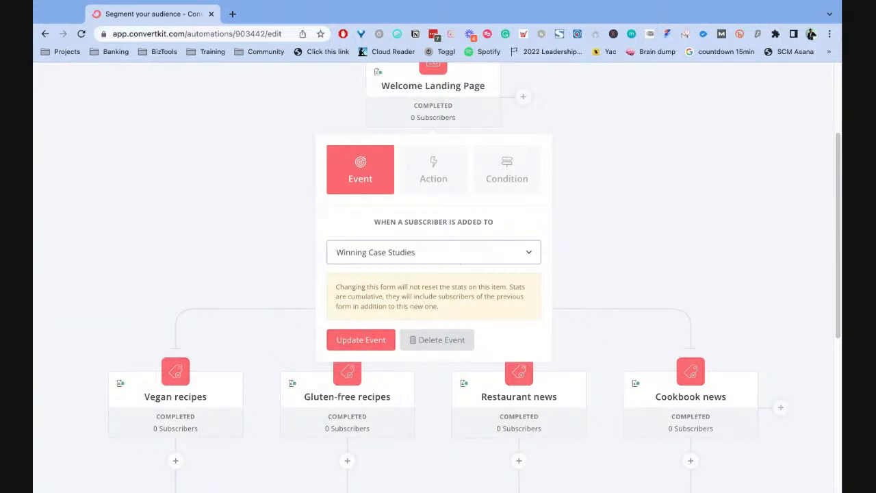
left_click(457, 254)
scroll(433, 361, "up", 15)
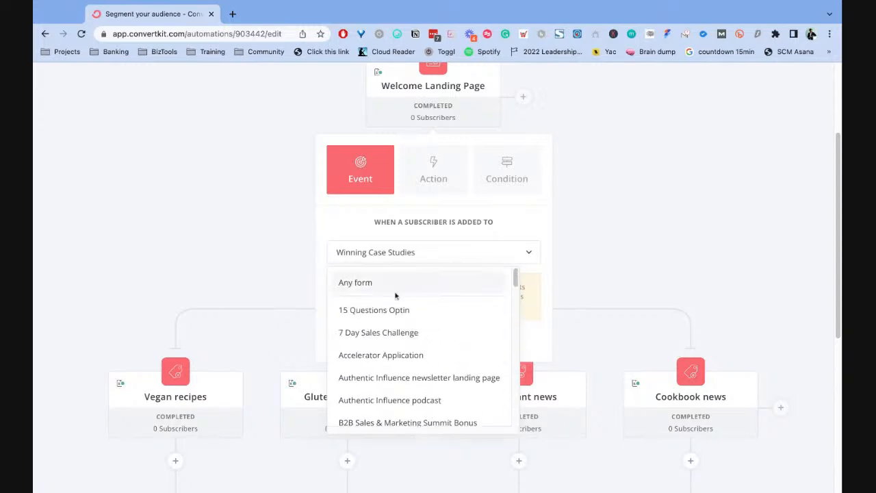
left_click(514, 224)
left_click(602, 124)
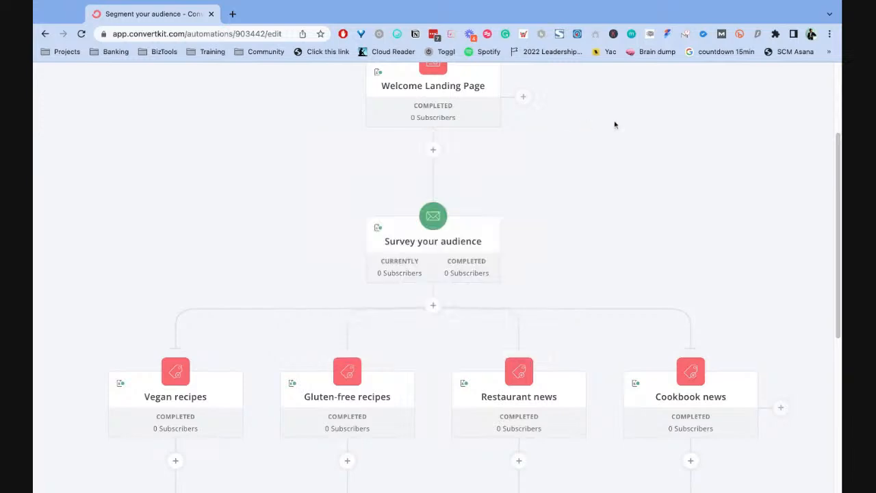
- Review the automation's flow from the Welcome Landing Page through the survey sequence and four tag branches to its end
scroll(502, 132, "up", 1)
mouse_move(400, 150)
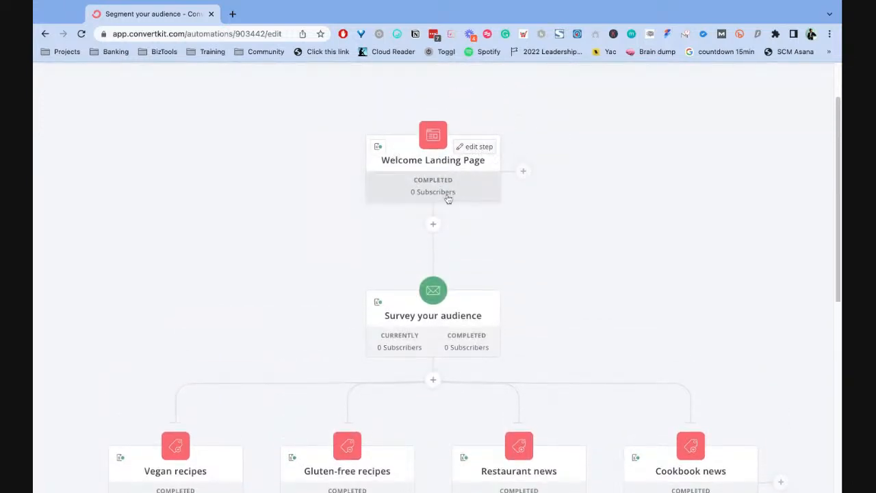
scroll(441, 193, "down", 1)
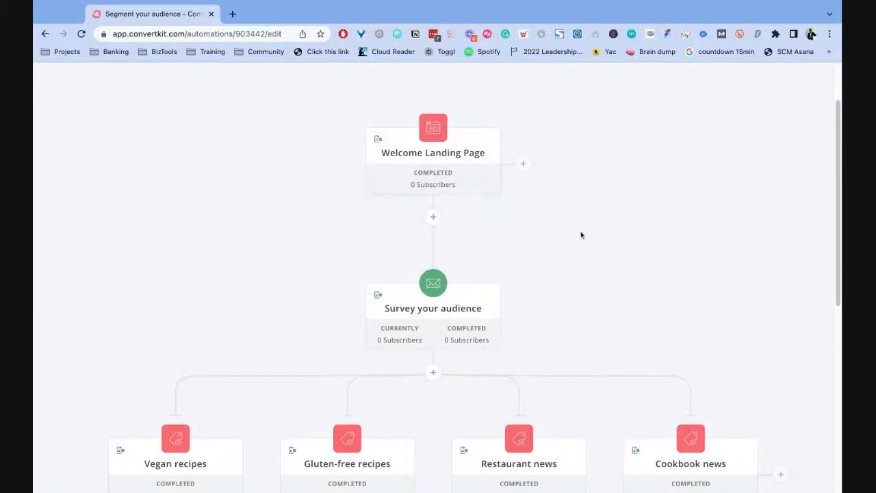
scroll(581, 235, "down", 1)
scroll(575, 226, "down", 5)
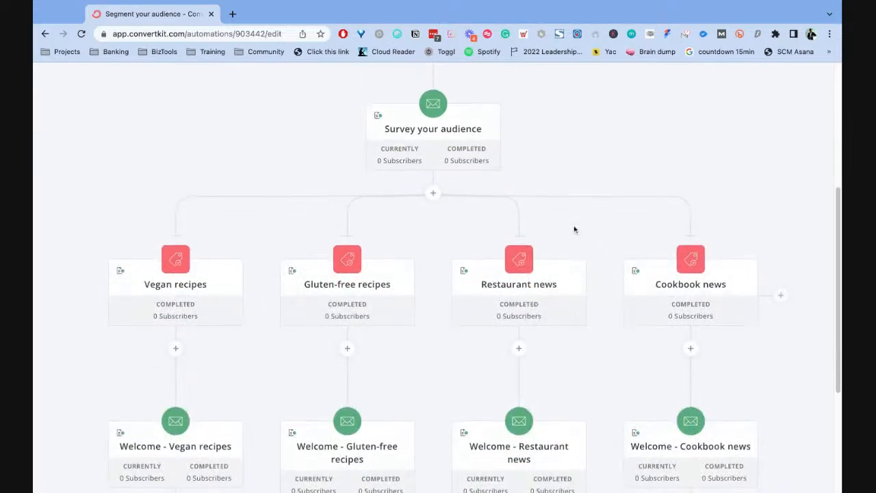
scroll(574, 230, "down", 1)
scroll(532, 196, "down", 4)
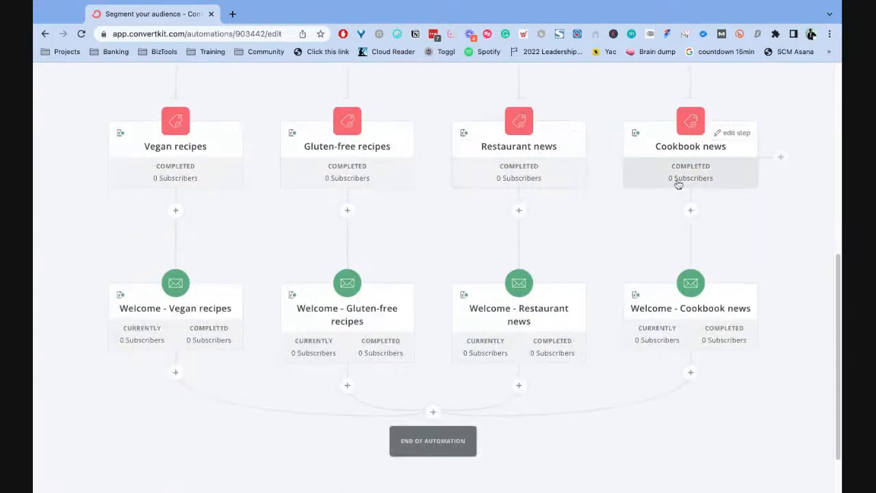
scroll(611, 130, "up", 7)
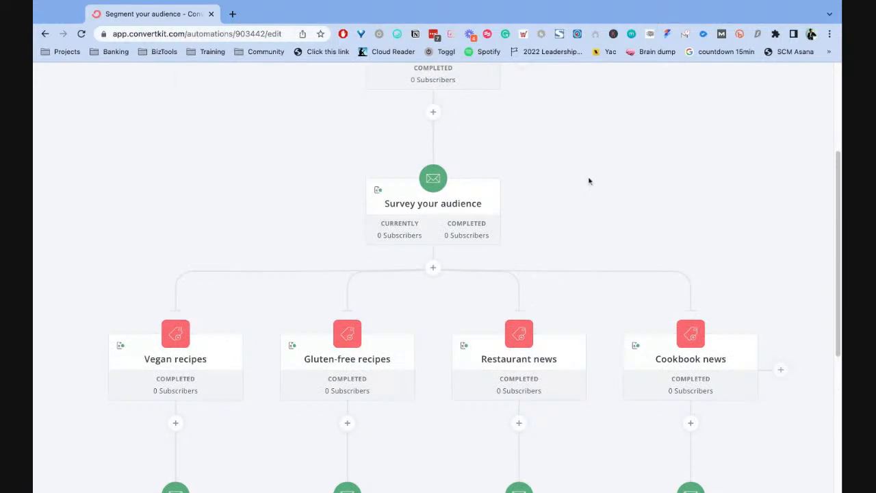
scroll(554, 168, "up", 5)
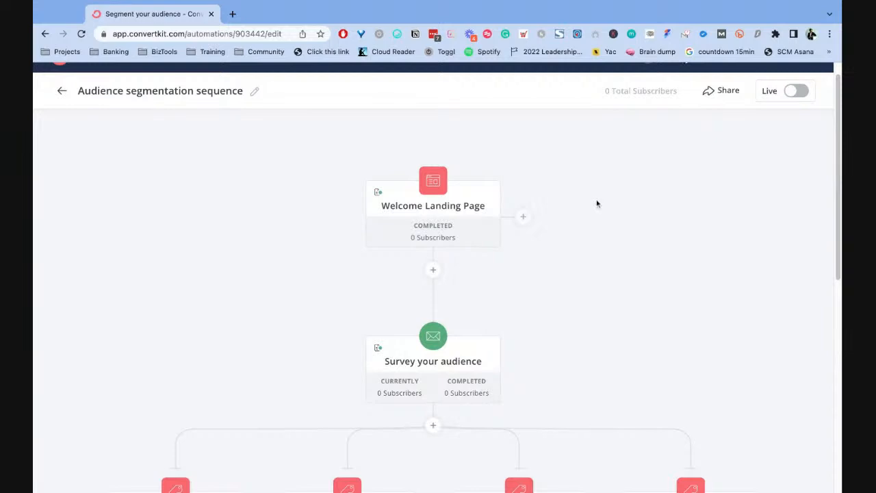
scroll(644, 189, "down", 1)
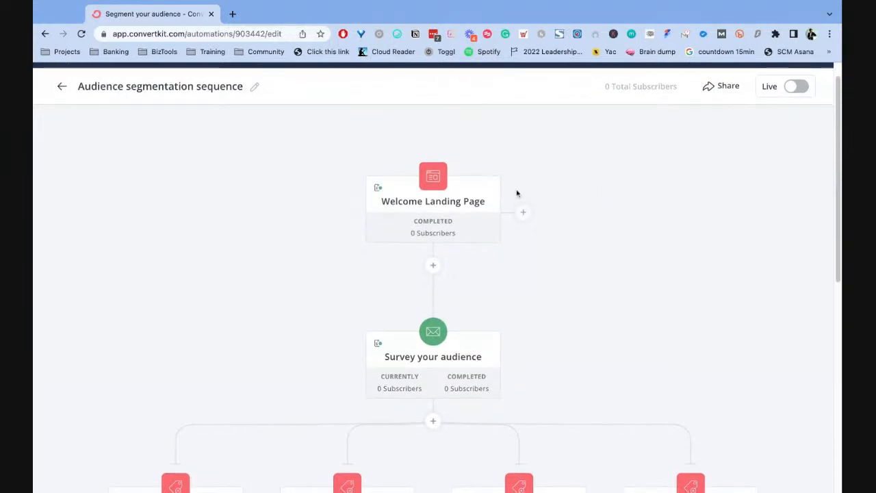
scroll(586, 200, "down", 1)
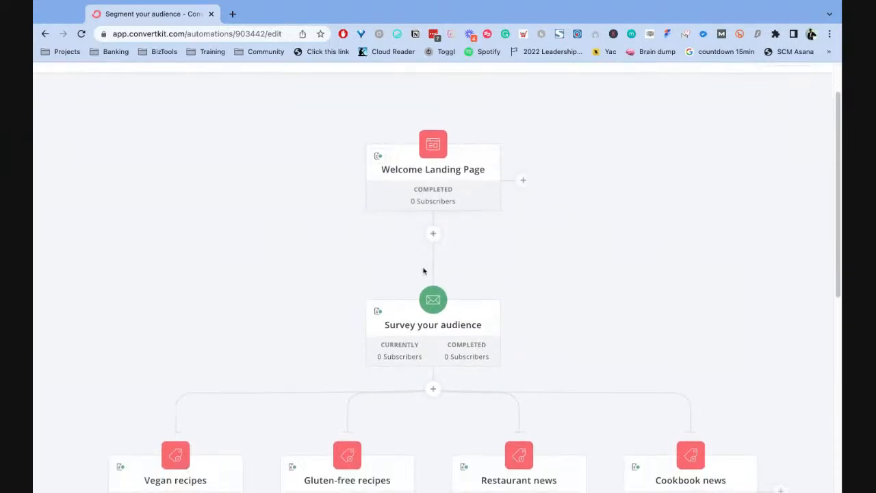
scroll(563, 223, "down", 2)
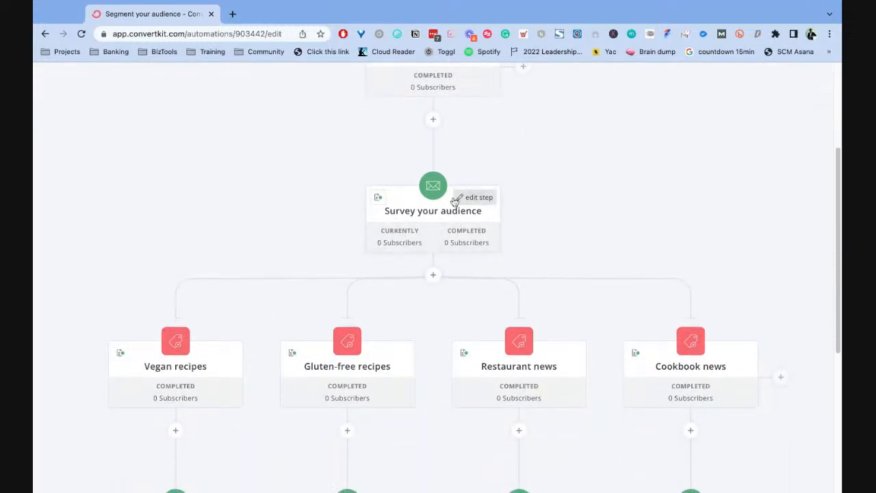
scroll(435, 166, "up", 2)
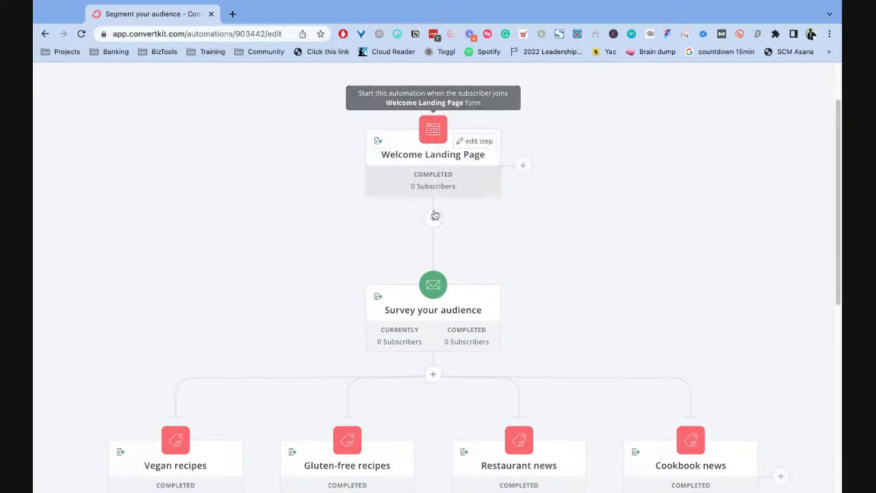
scroll(440, 244, "down", 2)
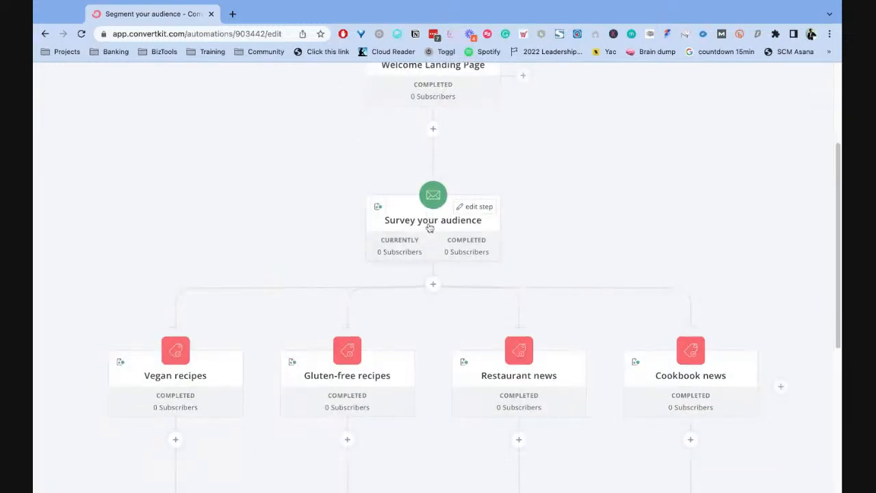
left_click(476, 206)
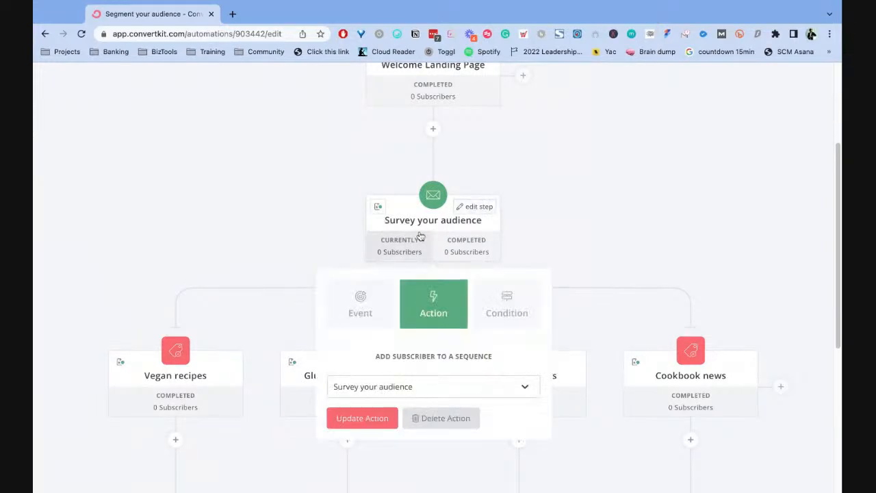
left_click(431, 229)
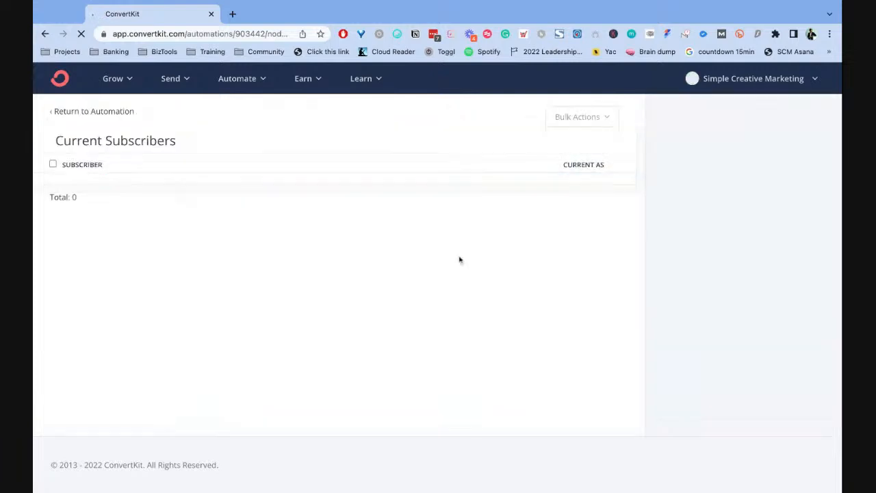
left_click(70, 113)
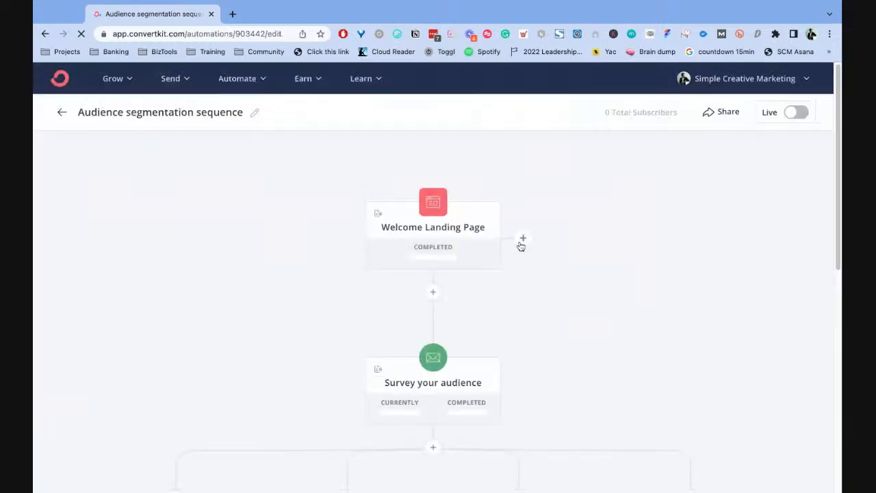
- Open the email content of the Survey your audience sequence for editing
scroll(583, 301, "down", 3)
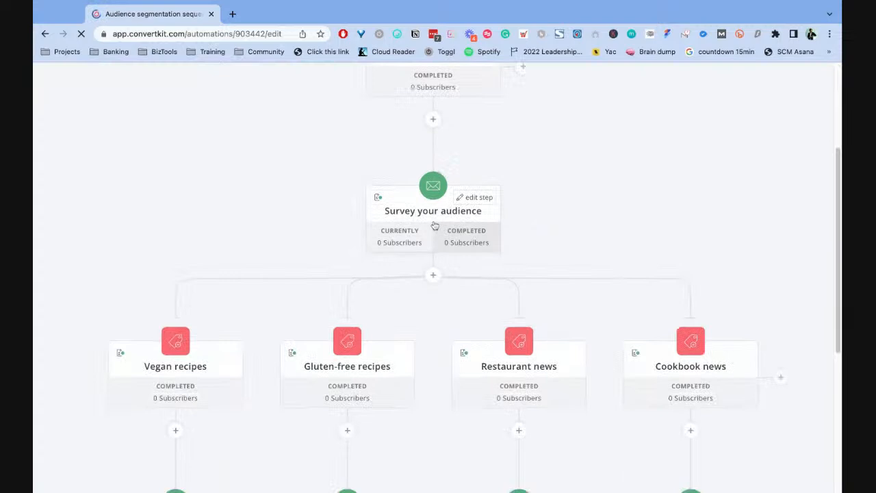
left_click(432, 215)
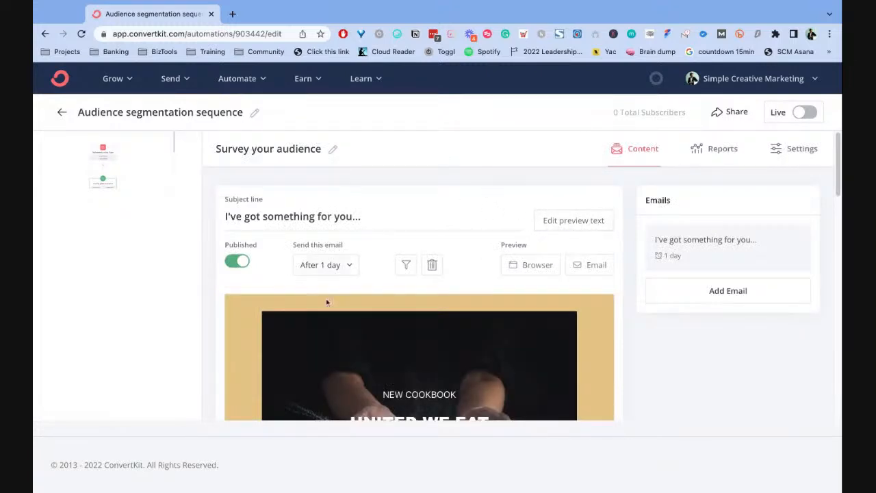
scroll(426, 275, "down", 1)
scroll(299, 204, "up", 1)
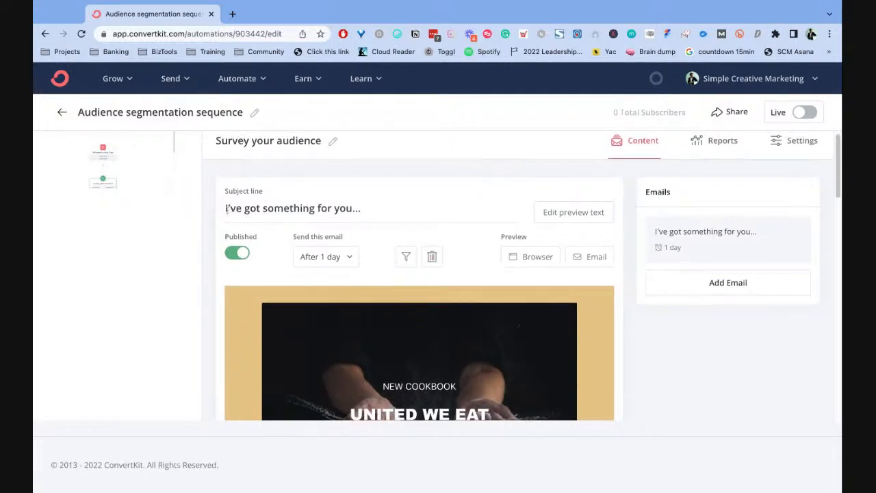
- Replace the survey email's subject line with "Here's your free resource"
left_click_drag(225, 208, 361, 208)
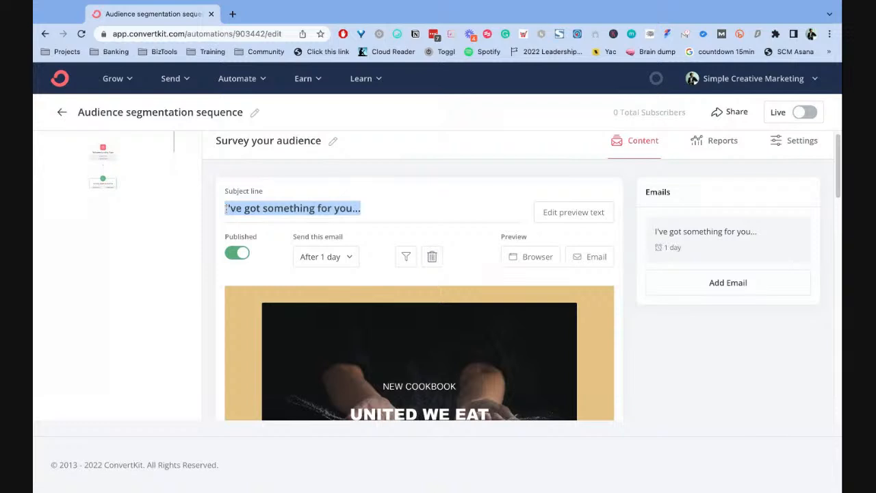
left_click(391, 208)
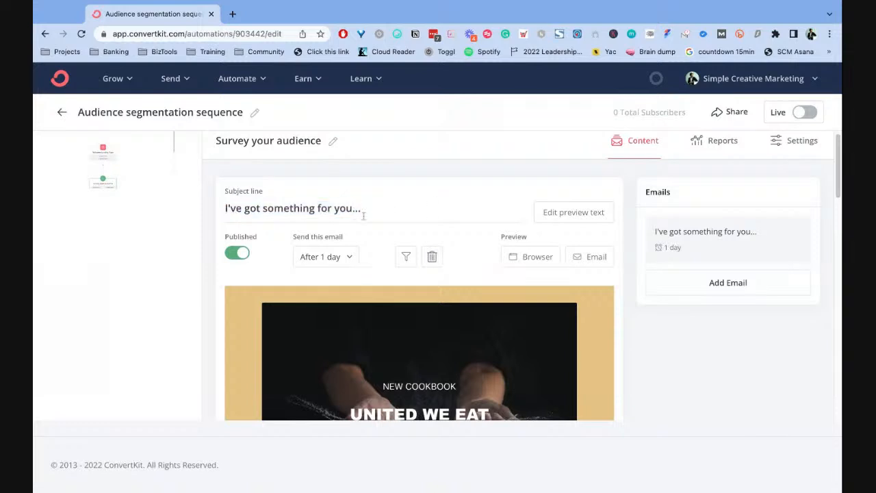
key("shift+alt+Left")
key("shift+alt+Left")
key("shift+alt+Left")
key("shift+alt+Left")
key("shift+alt+Left")
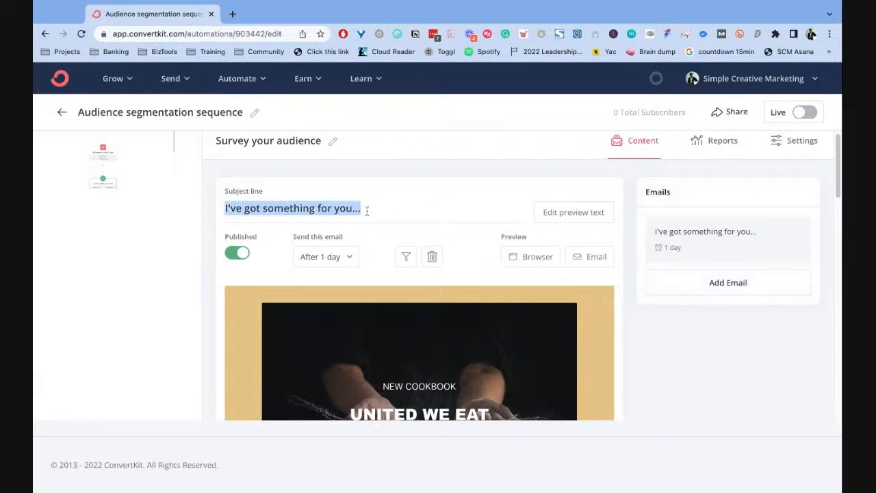
type("Here's your")
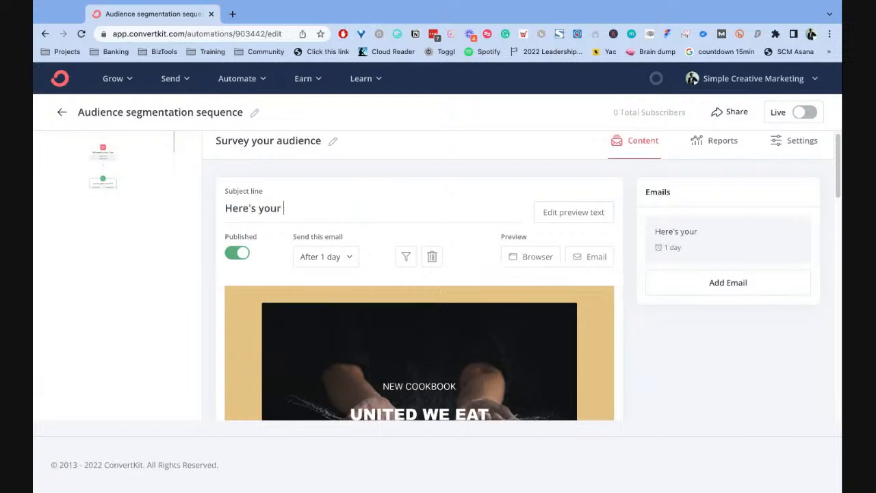
type(" free resource")
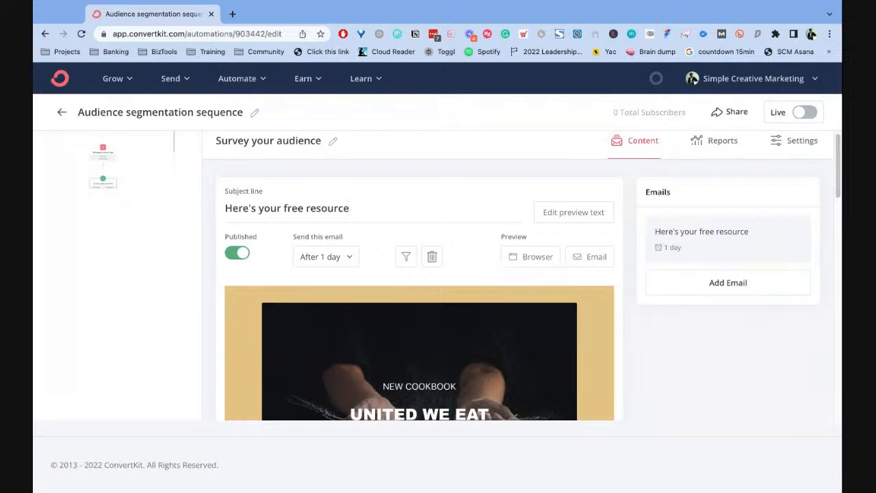
- Reword the survey email's subject line to "Here's the resource that you requested"
double_click(291, 207)
key("BackSpace")
key("BackSpace")
key("BackSpace")
key("BackSpace")
key("BackSpace")
key("BackSpace")
type("the")
key("super+a")
type("here's the resource that you requested")
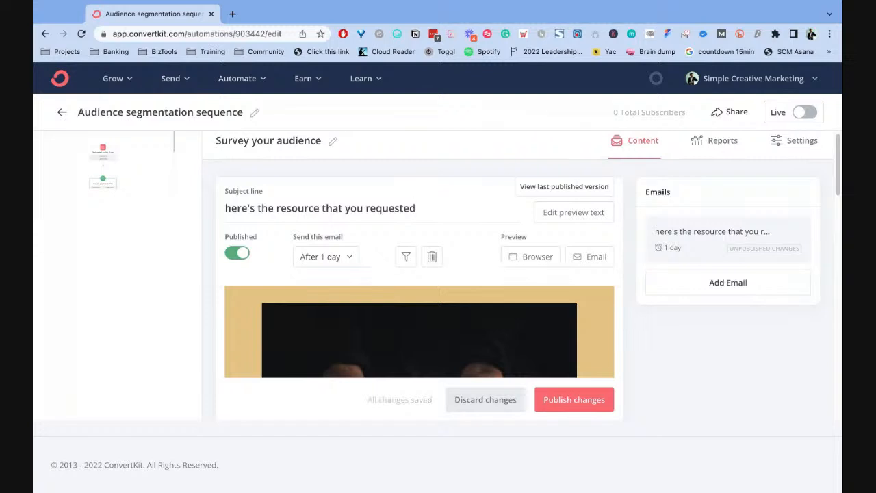
left_click_drag(225, 209, 231, 211)
type("H")
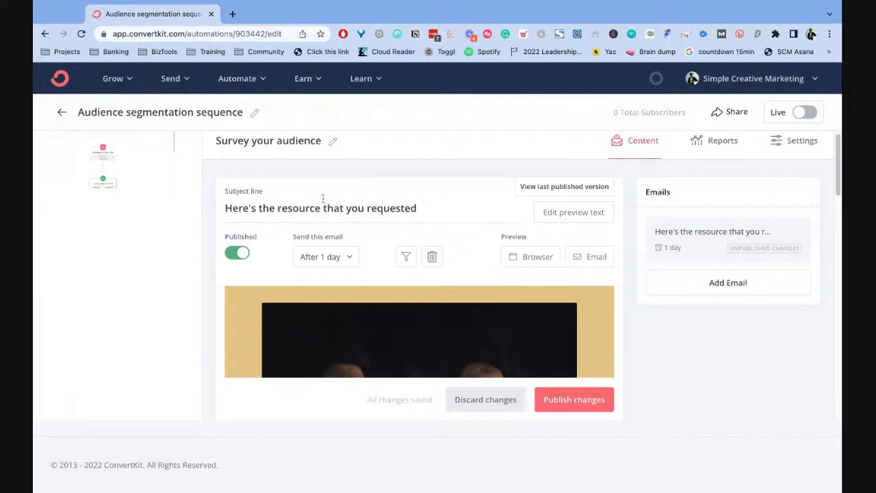
type("free")
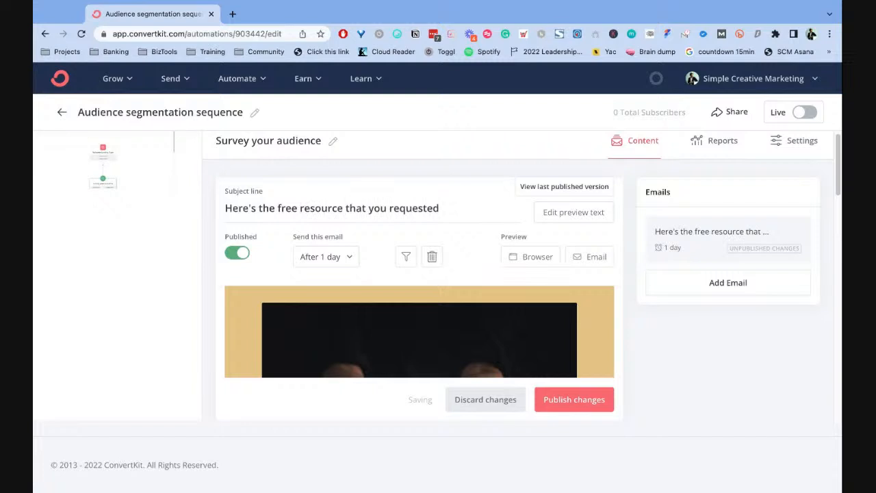
- Insert the word "free" before "resource" in the survey email's subject line
key("shift+Left")
key("shift+Left")
key("shift+Left")
key("shift+Left")
key("shift+Left")
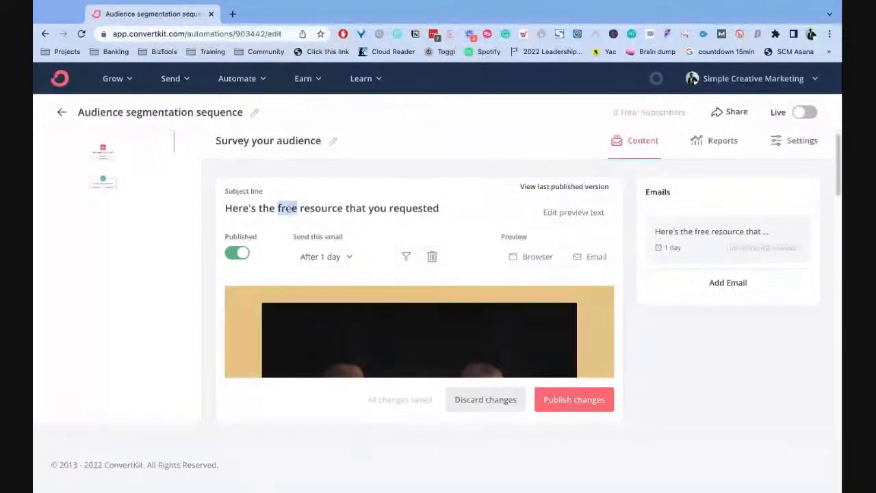
- Change the item named in the subject line so it reads "Here's the toolkit/checklist that you requested"
double_click(280, 208)
key("shift+alt+Right")
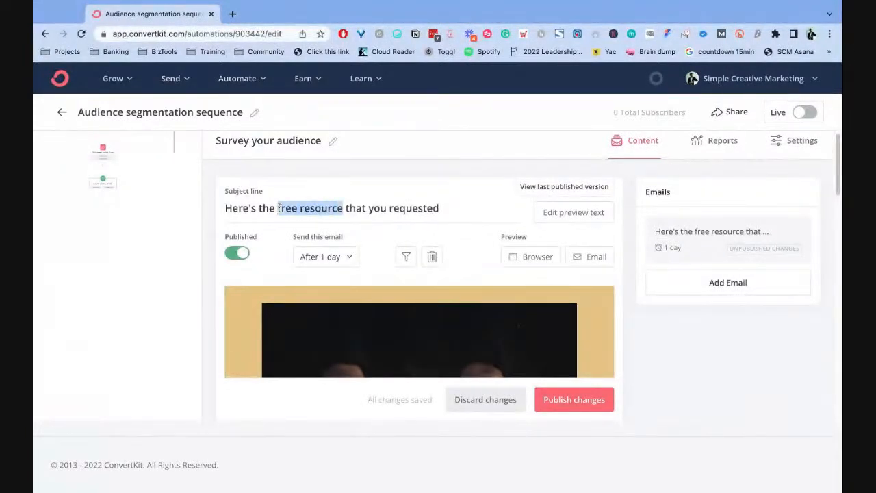
type("toolkit/checkl")
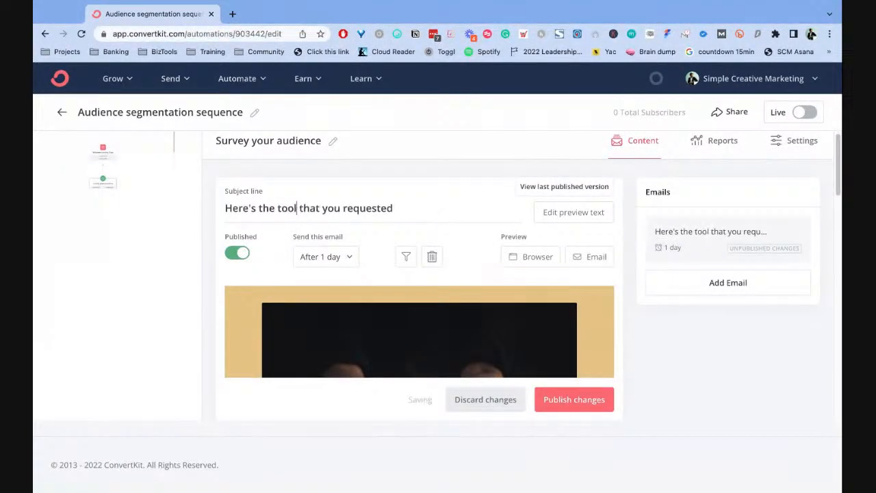
type("ist")
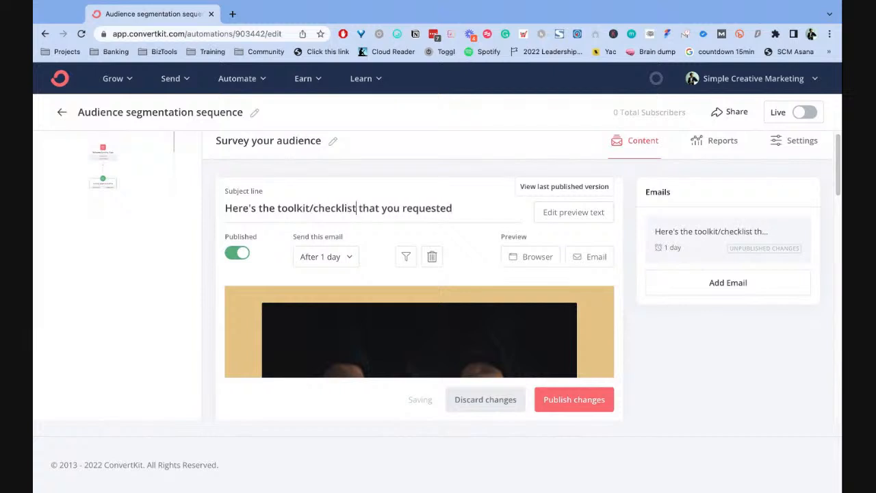
left_click(461, 210)
- Look through the survey email's body, from the header image and greeting to the recipe and restaurant sections
scroll(479, 255, "down", 1)
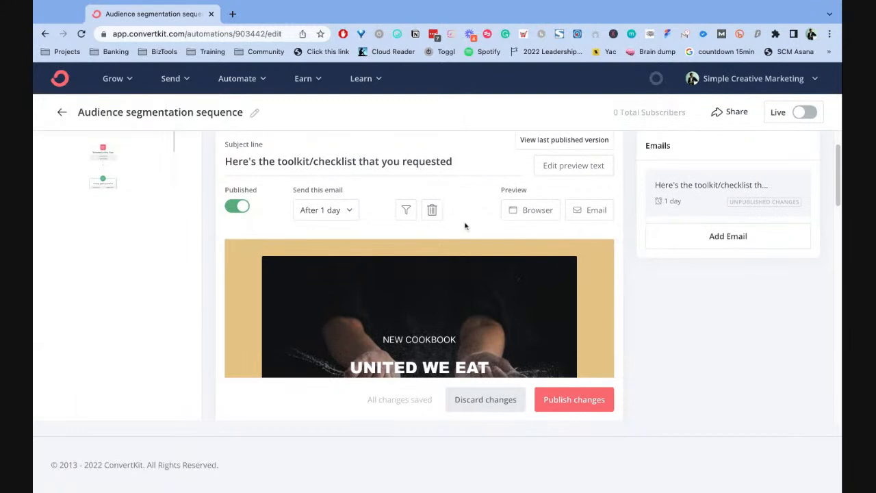
scroll(538, 260, "down", 3)
scroll(430, 220, "up", 1)
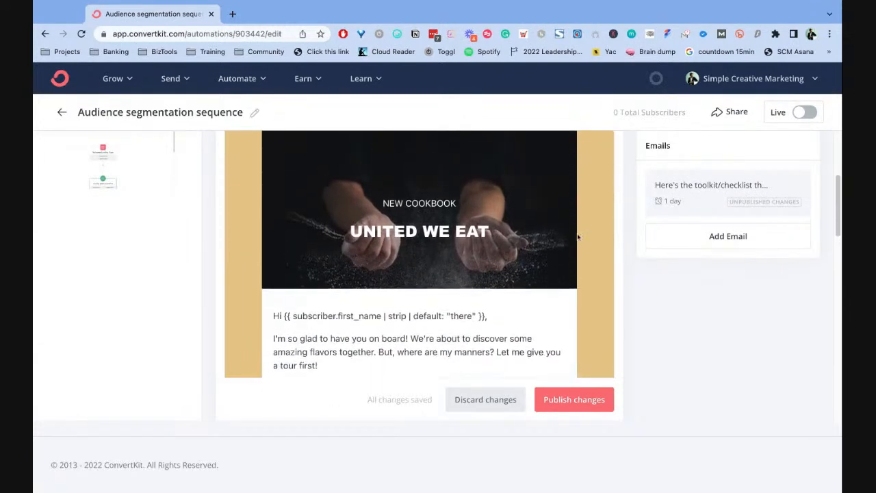
scroll(445, 223, "down", 3)
scroll(463, 227, "down", 6)
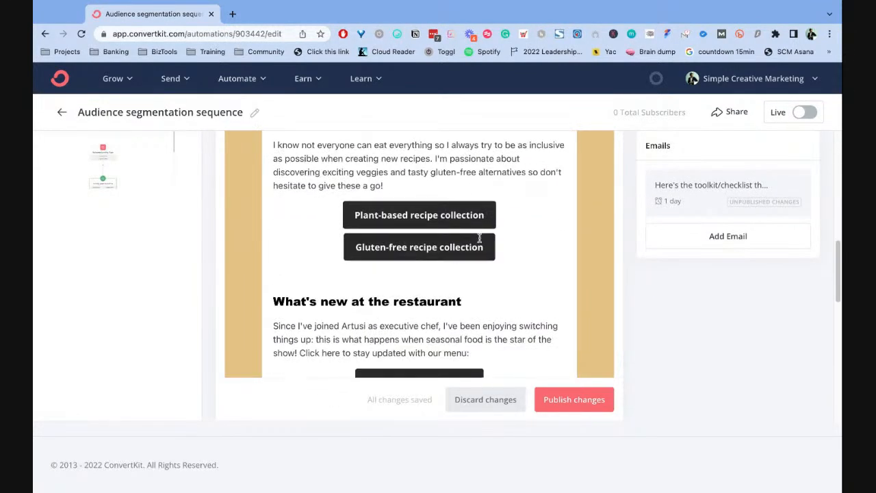
scroll(481, 292, "down", 4)
scroll(428, 277, "up", 7)
scroll(433, 257, "up", 3)
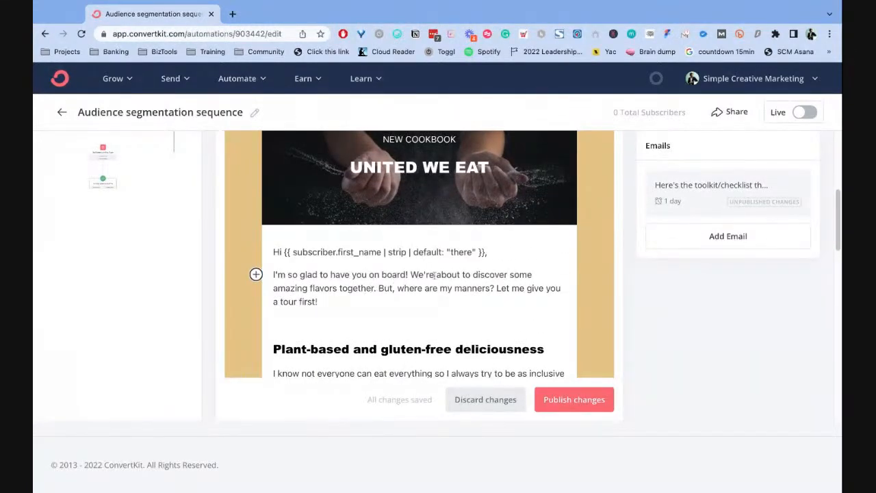
scroll(411, 274, "down", 3)
scroll(415, 269, "up", 3)
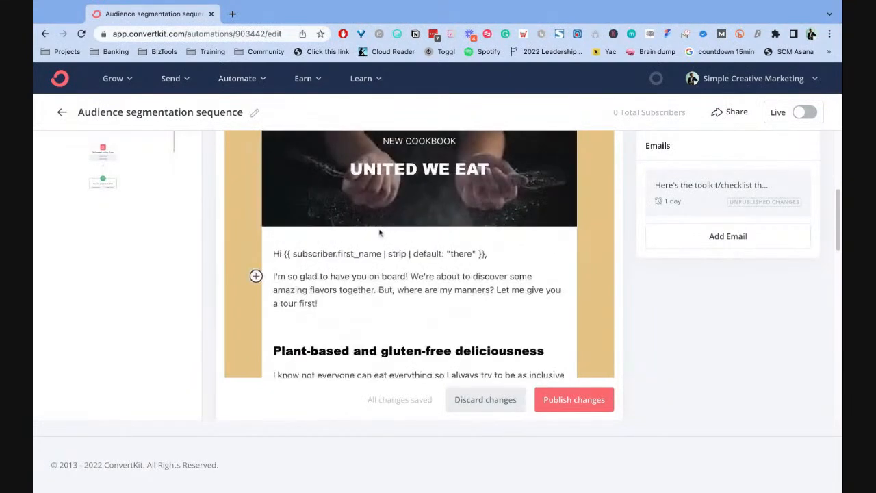
- Examine the email's introductory paragraph and each interest section with its button, through to the sign-off and footer
left_click_drag(273, 276, 319, 305)
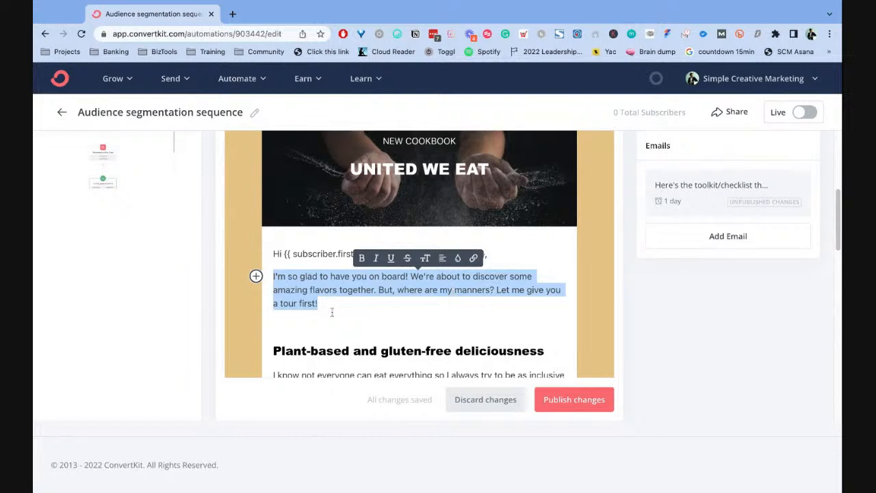
left_click(390, 300)
scroll(454, 294, "down", 1)
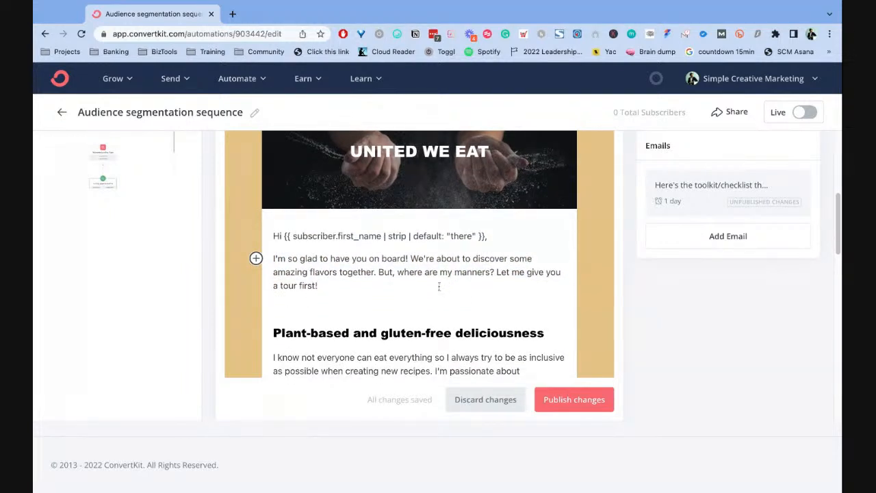
scroll(439, 286, "down", 5)
scroll(395, 280, "up", 1)
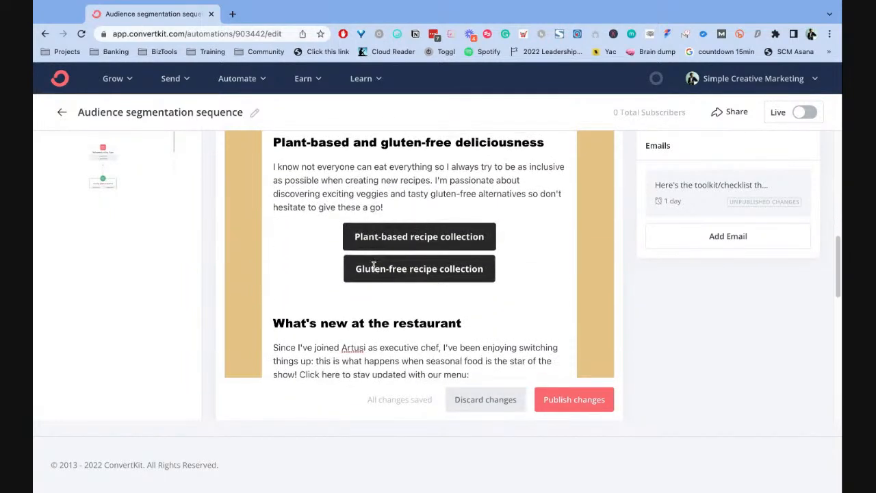
left_click(423, 203)
scroll(417, 236, "down", 10)
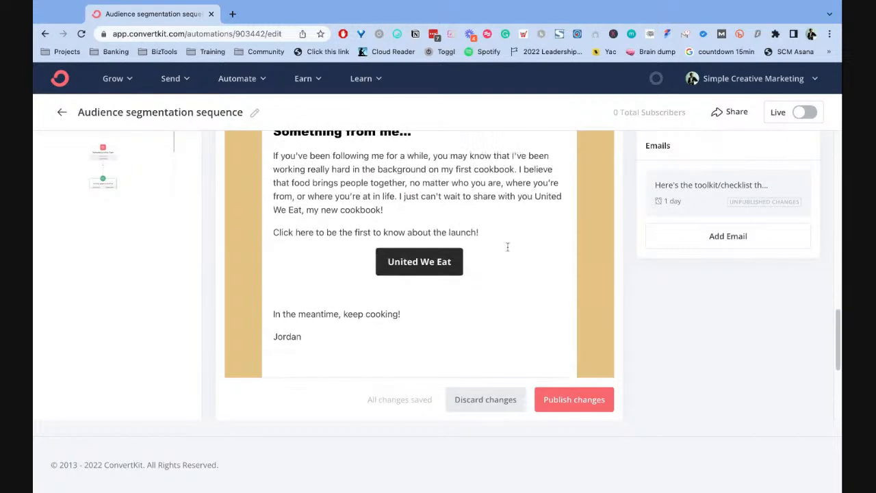
scroll(405, 228, "down", 1)
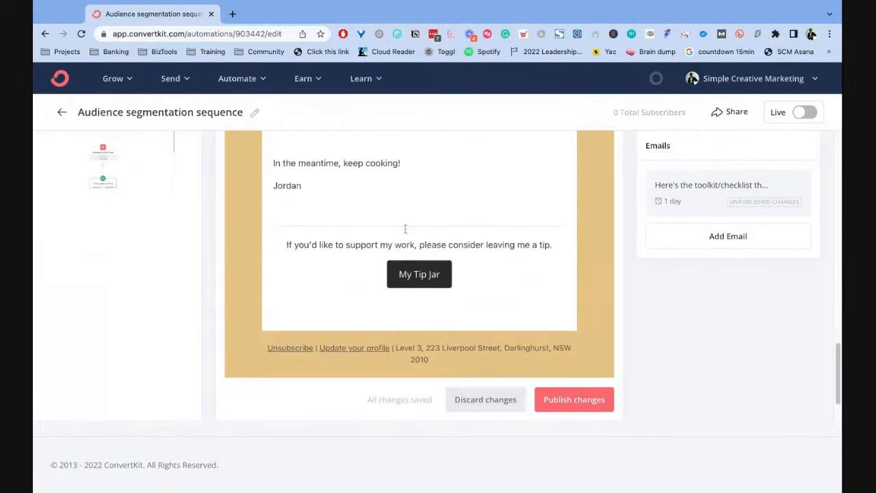
- Inspect the link and tag settings of the Plant-based recipe collection button, and close them without changes
scroll(405, 229, "up", 5)
scroll(406, 228, "up", 4)
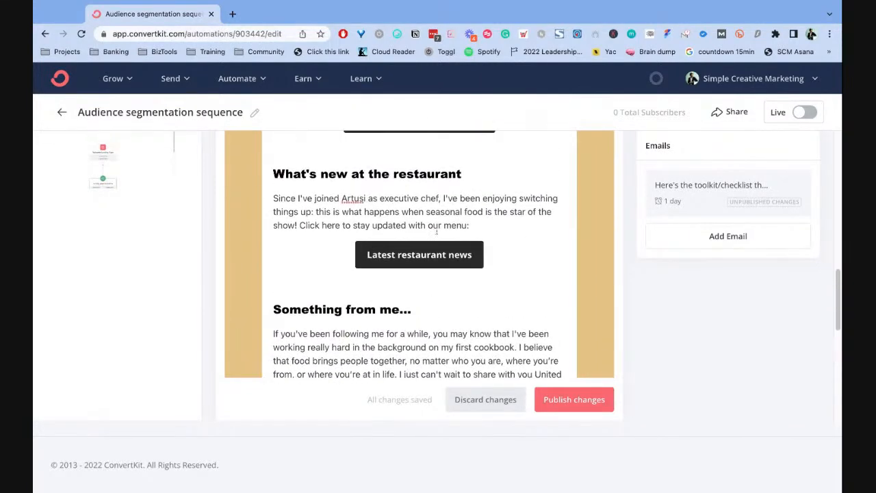
scroll(436, 231, "up", 3)
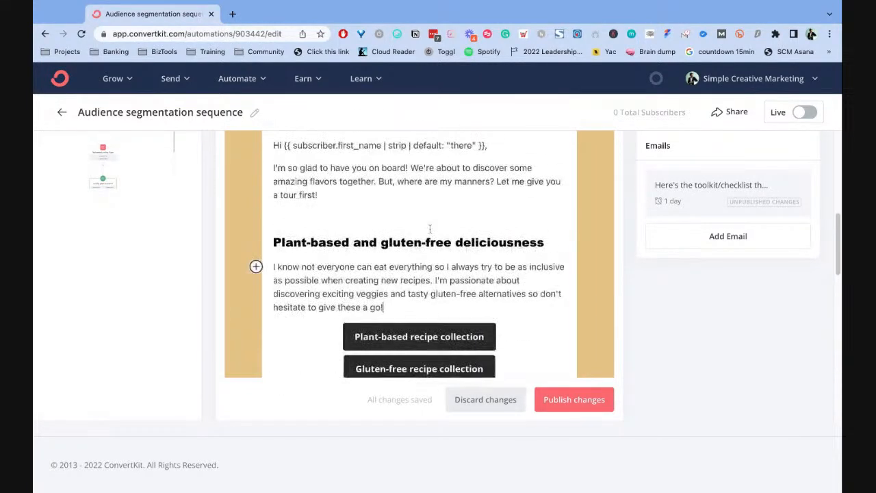
left_click(402, 334)
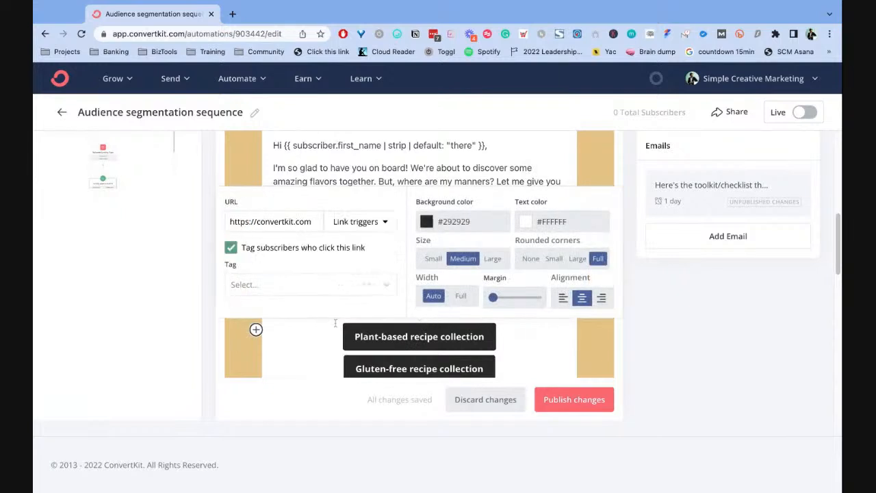
left_click(407, 167)
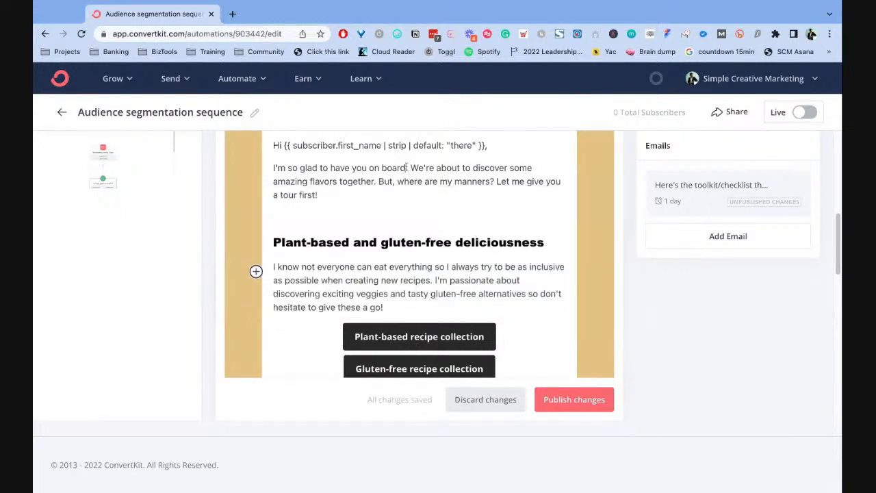
- Open the settings of the Gluten-free recipe collection button in the survey email and select its link URL
scroll(449, 317, "down", 2)
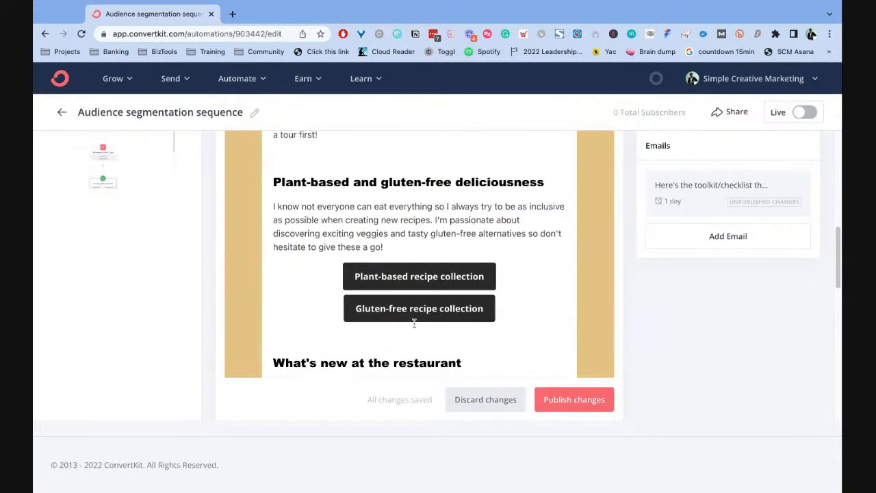
left_click(374, 278)
left_click(442, 215)
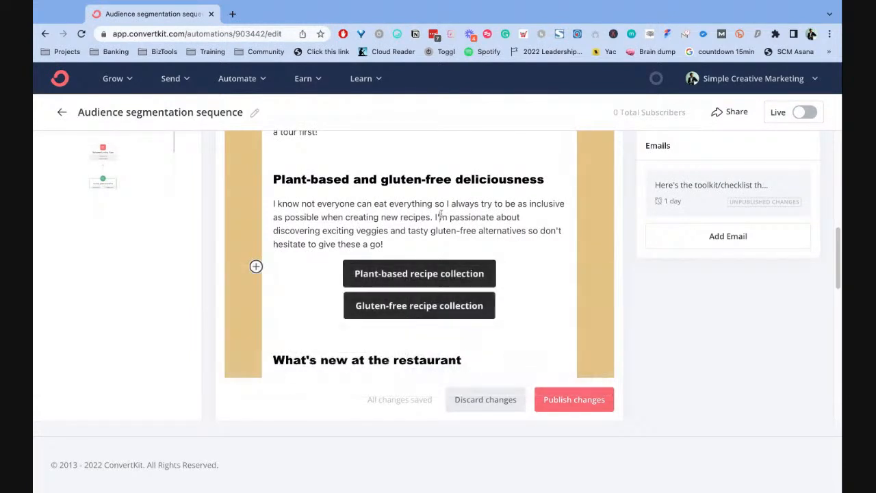
left_click(416, 306)
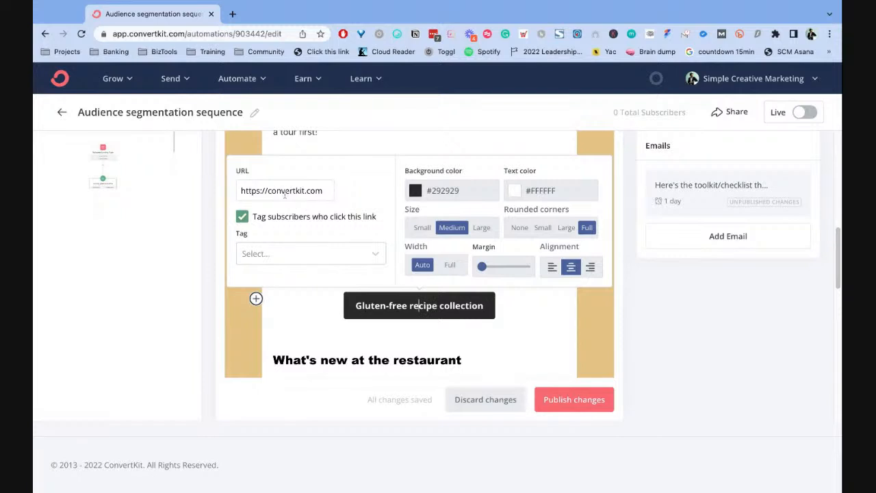
left_click(286, 191)
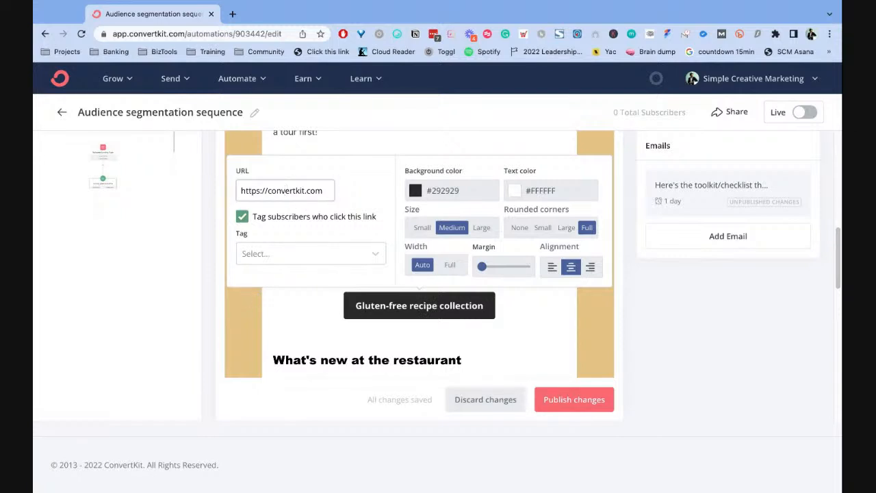
triple_click(241, 193)
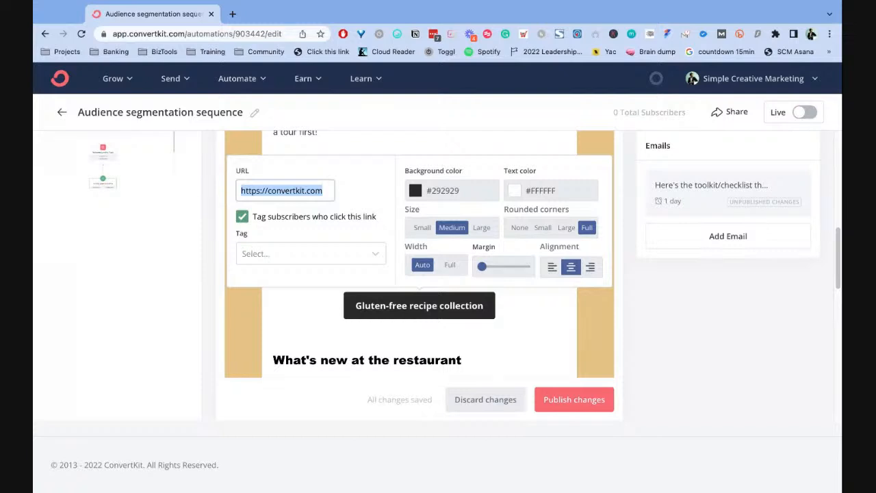
- Look through the existing tags that can be applied to subscribers who use the Gluten-free recipe collection link
left_click(297, 254)
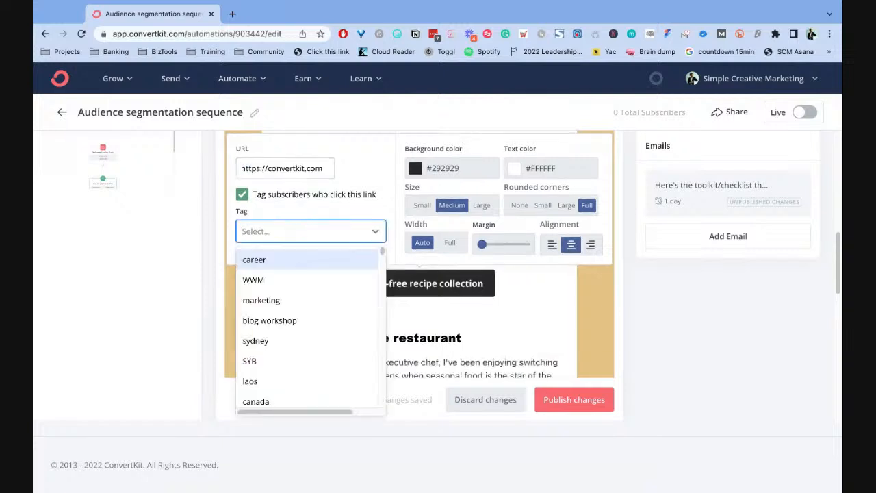
left_click(388, 218)
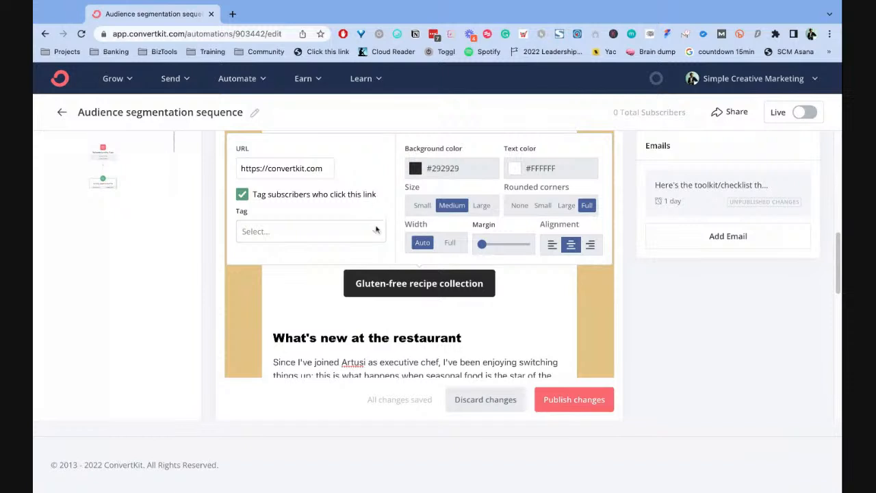
left_click(377, 231)
scroll(354, 312, "down", 3)
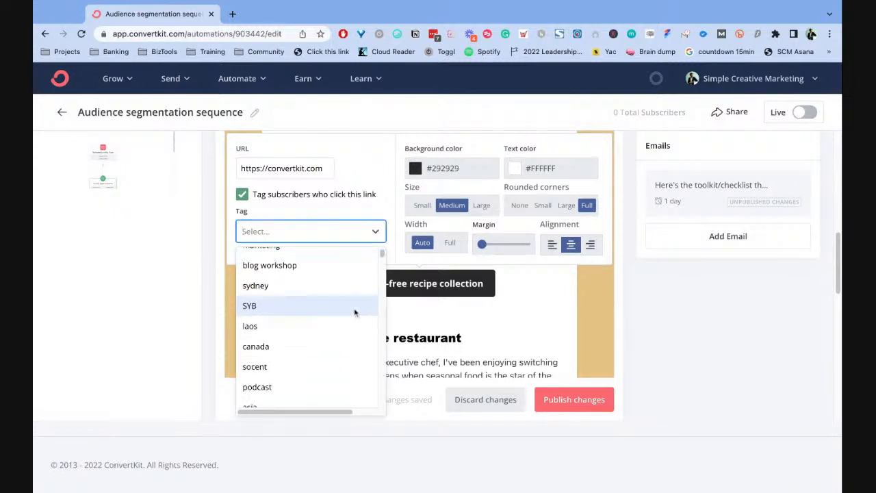
scroll(354, 312, "down", 2)
left_click(389, 241)
left_click(348, 238)
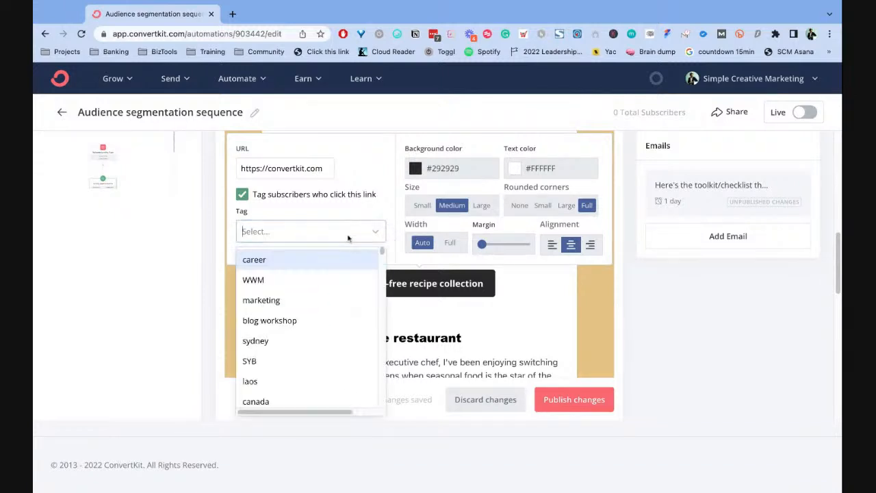
- Search the link's tags for "new tag" and "gluten-free", and close the button settings without assigning a tag
type("new  tag")
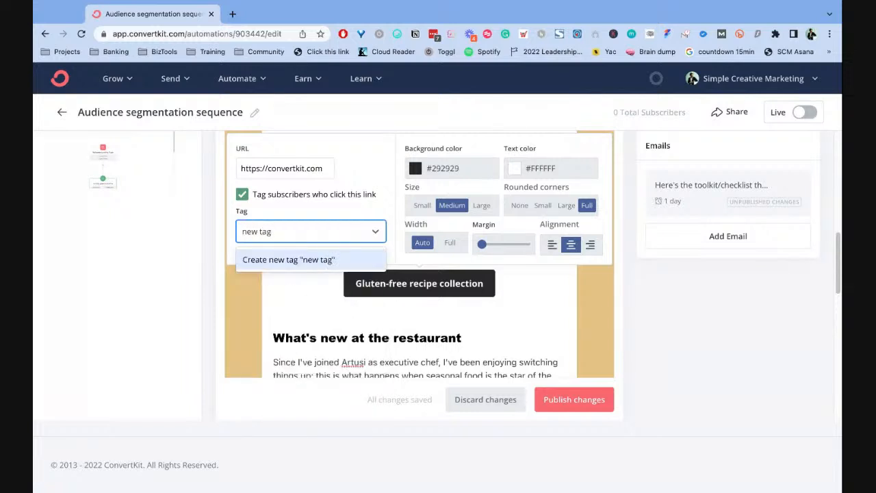
key("super+a")
type("gluten")
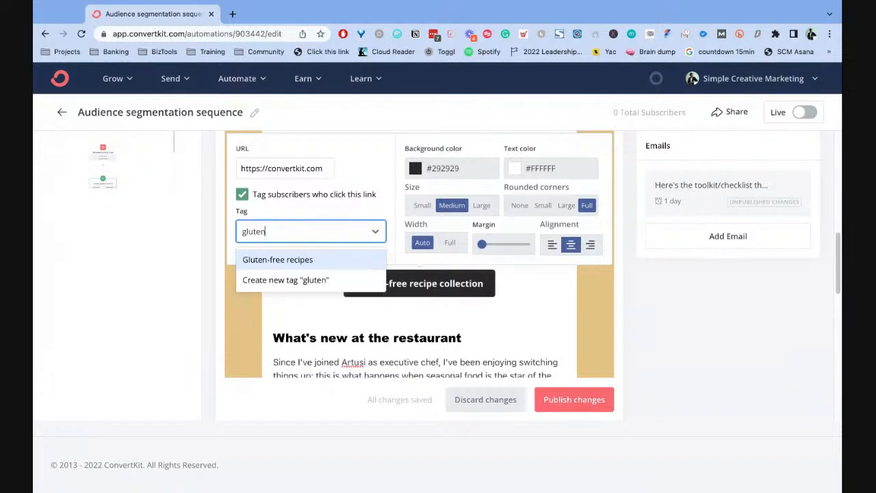
type("-free")
left_click(374, 230)
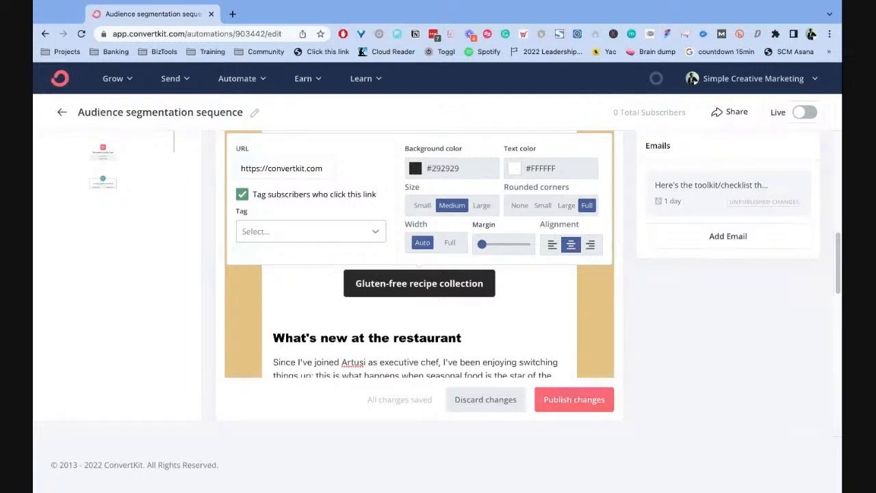
scroll(431, 283, "up", 1)
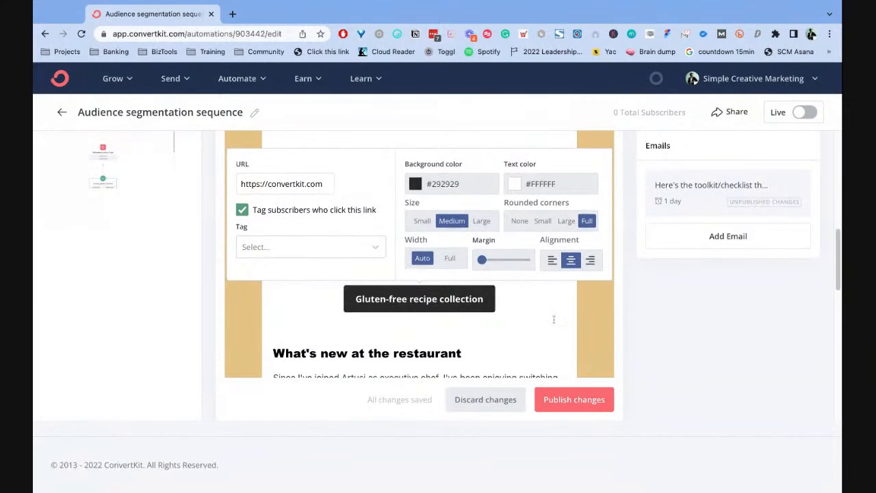
left_click(553, 320)
- Look through the rest of the survey email, from the restaurant news section to the tip jar and footer
scroll(480, 238, "down", 5)
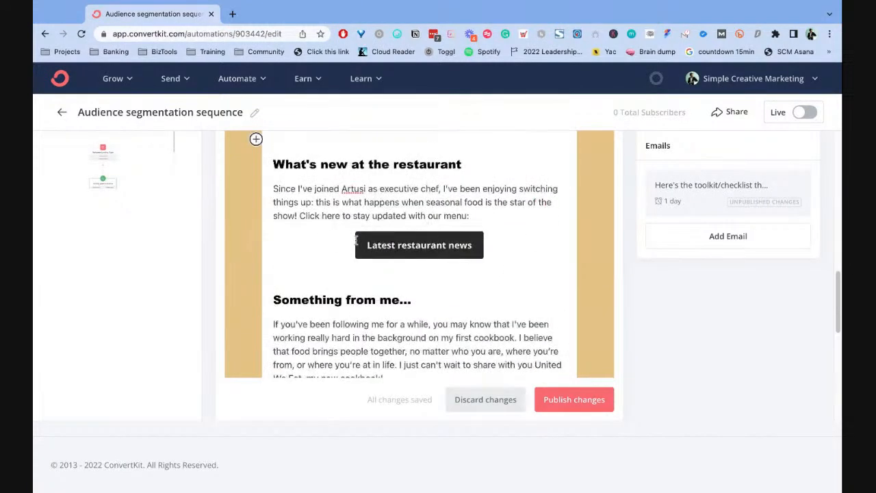
scroll(514, 292, "down", 5)
scroll(515, 292, "down", 3)
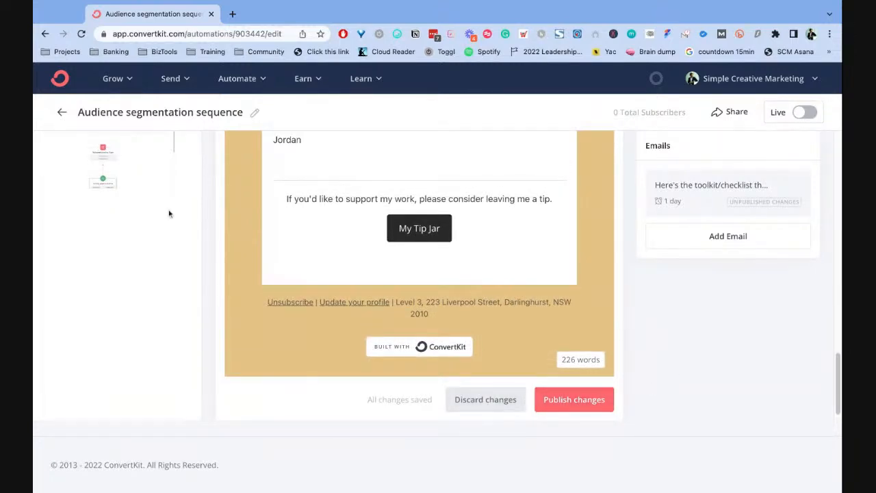
- Inspect the survey email's send delay and weekday options, and close them without changes
scroll(624, 239, "up", 2)
scroll(623, 239, "up", 5)
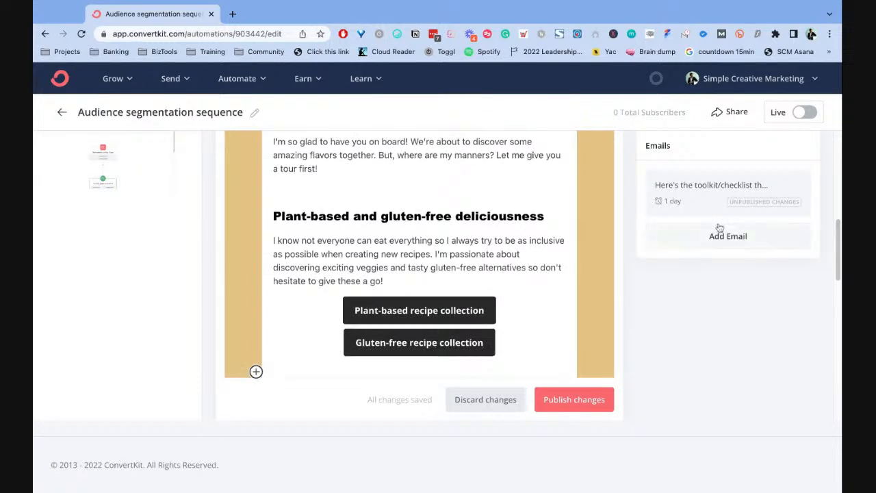
scroll(528, 255, "up", 2)
scroll(590, 263, "up", 3)
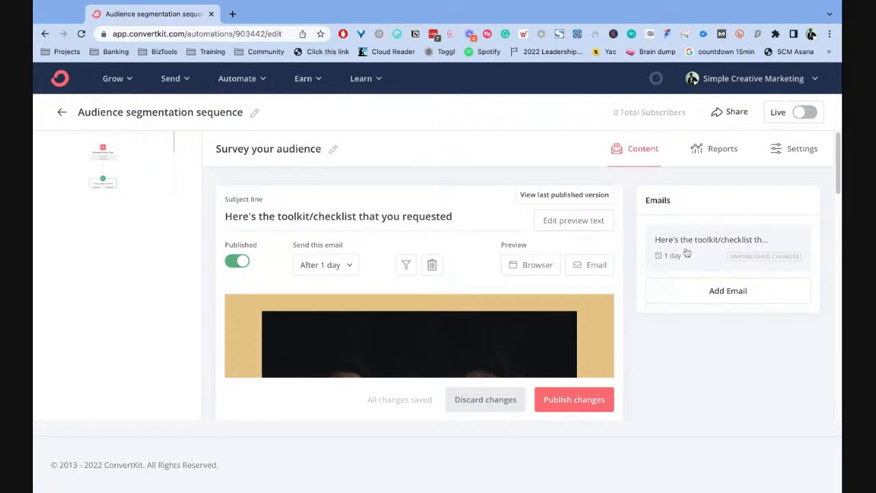
left_click(335, 266)
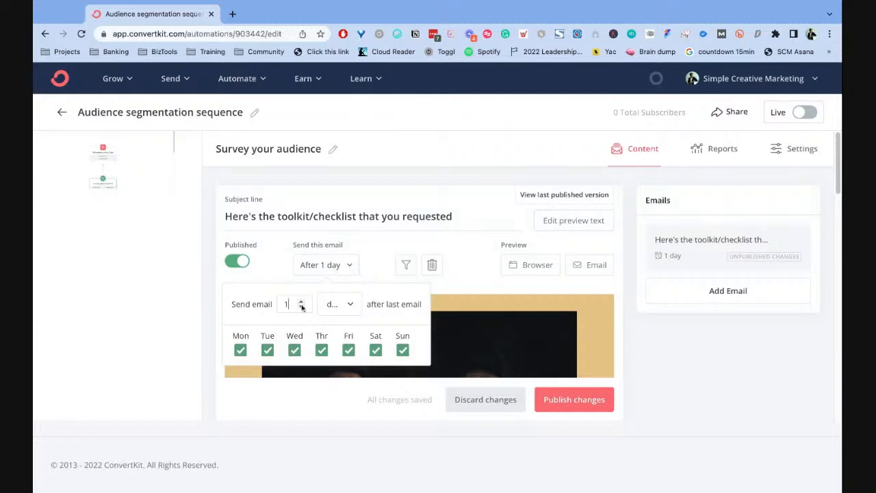
left_click(392, 245)
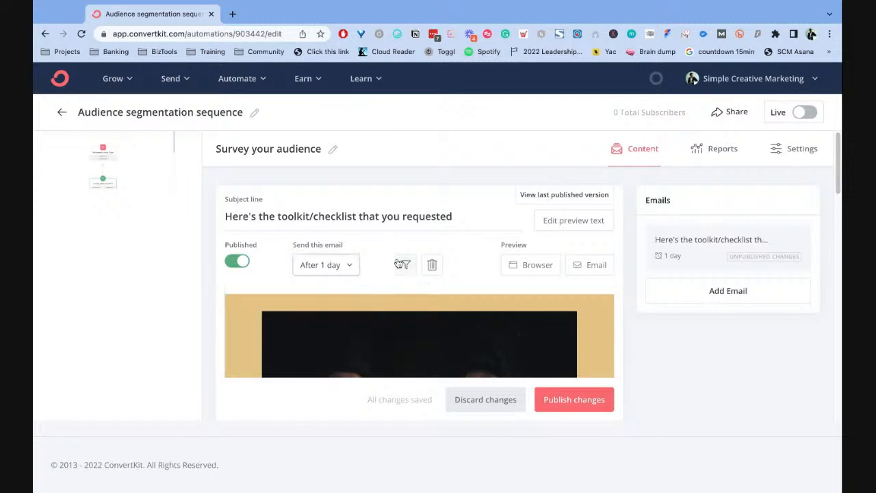
- Leave the survey email and create a new visual automation from the Segment your audience template
left_click(63, 118)
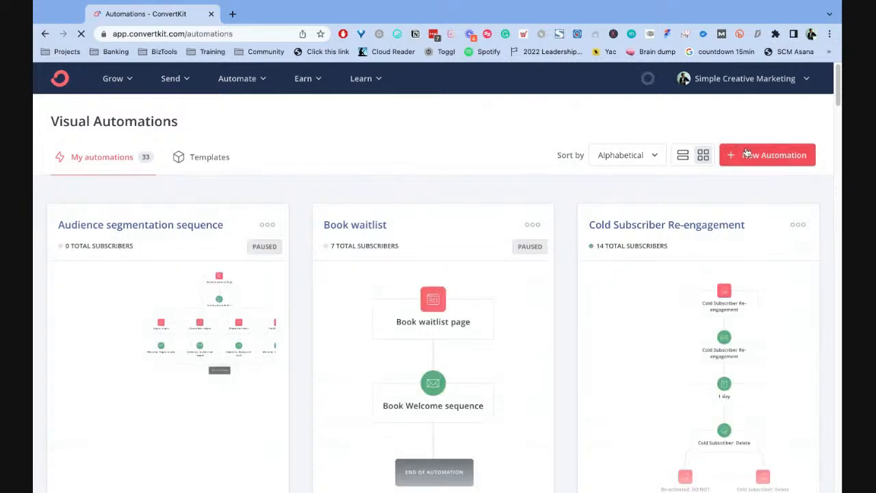
left_click(746, 152)
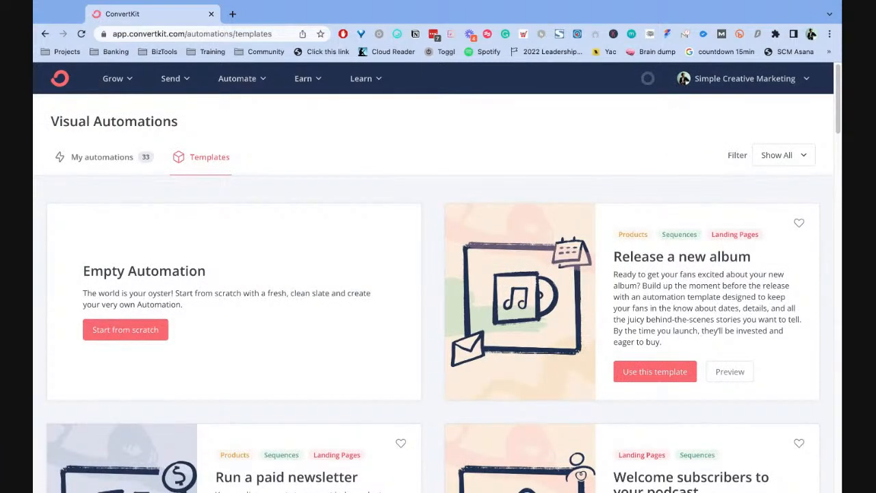
scroll(424, 207, "down", 1)
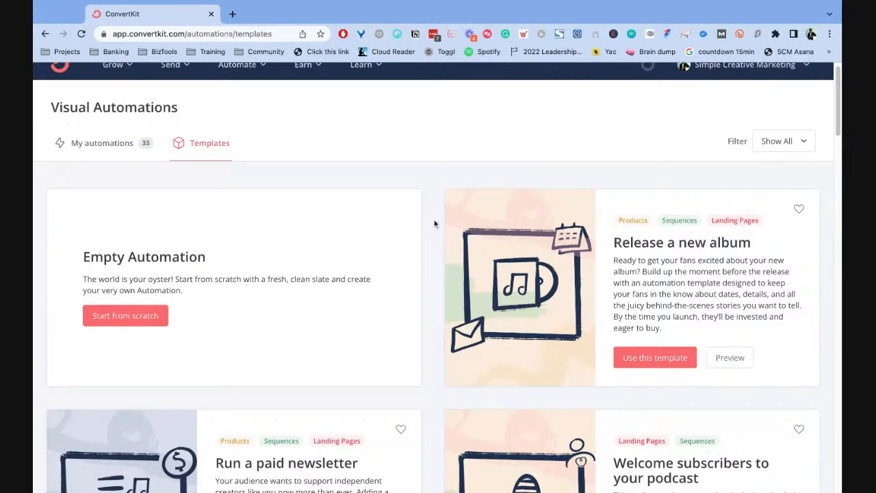
scroll(470, 182, "down", 3)
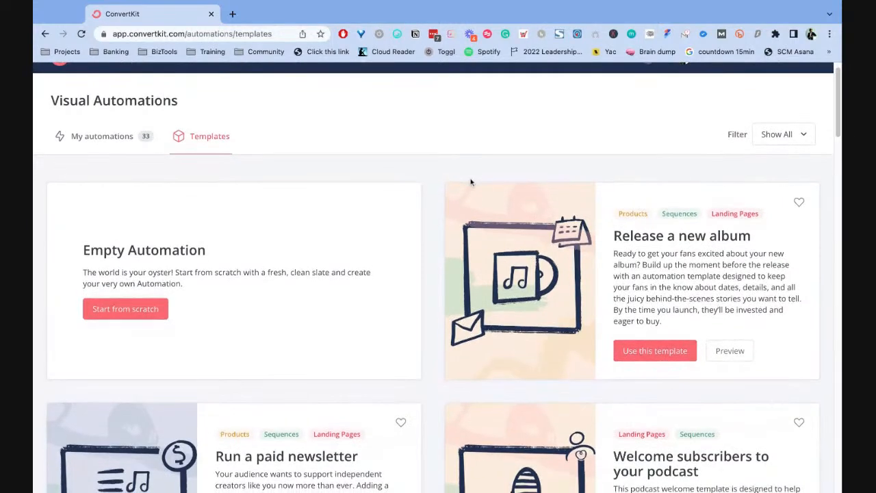
scroll(626, 271, "down", 1)
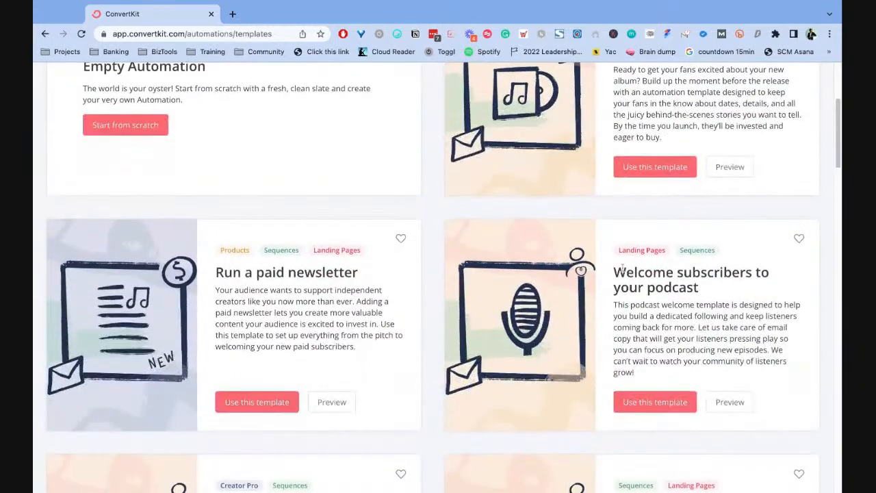
scroll(599, 205, "down", 1)
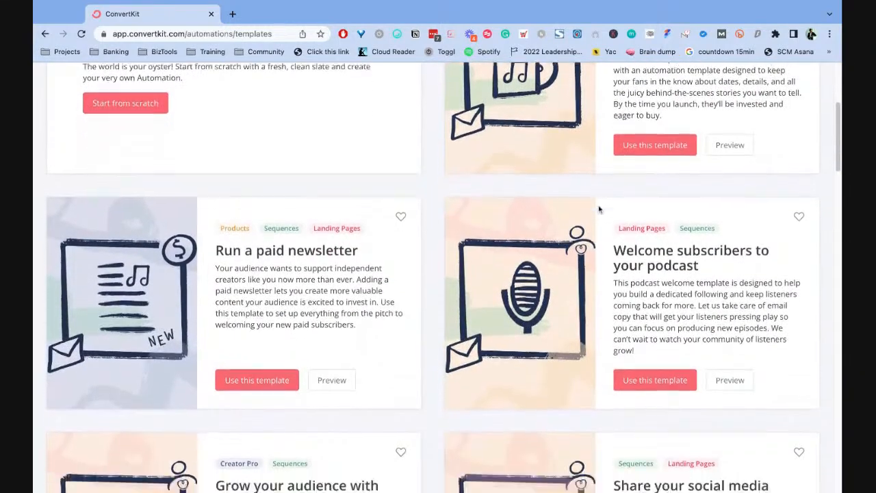
scroll(614, 225, "down", 6)
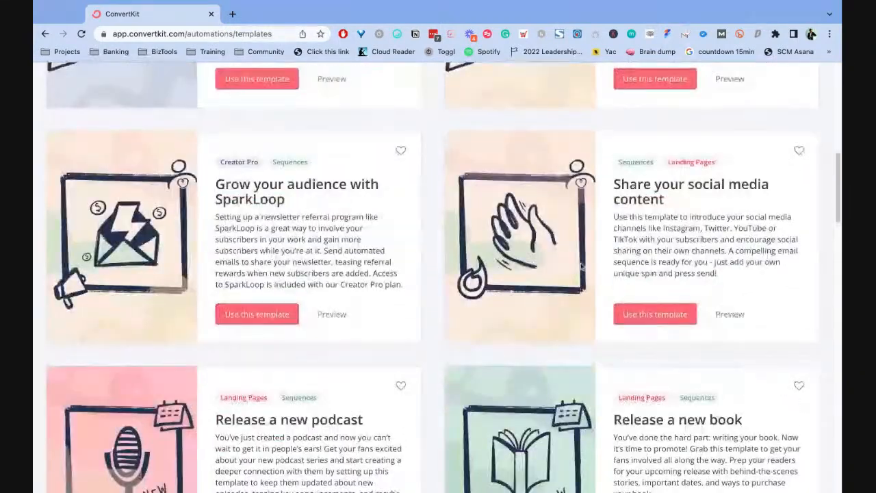
scroll(583, 265, "down", 1)
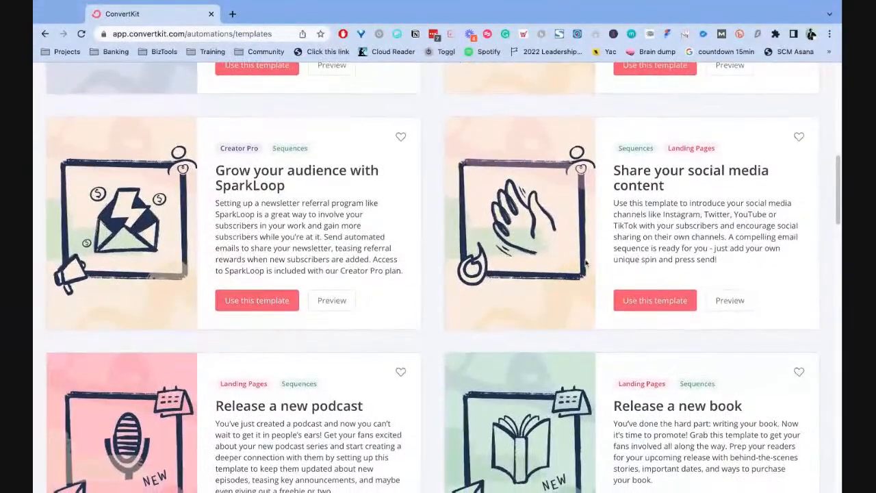
scroll(585, 264, "down", 20)
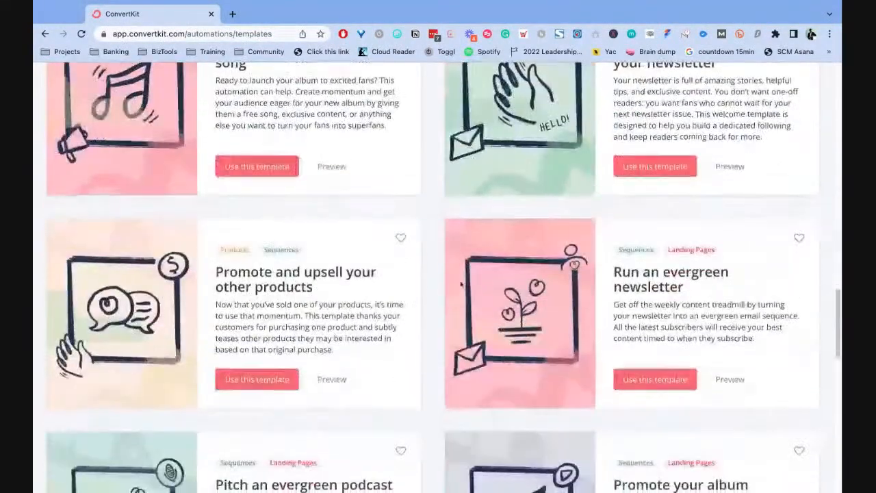
scroll(461, 285, "down", 10)
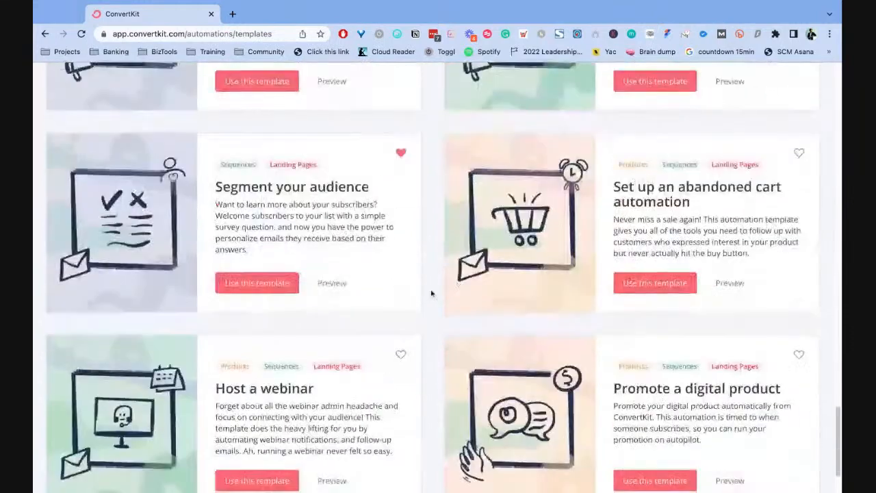
left_click(262, 283)
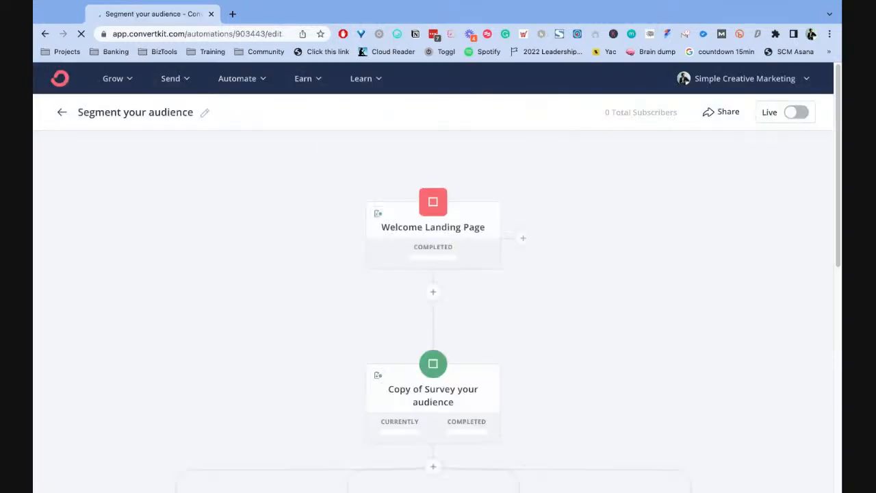
- Examine the new automation's flow, from the survey sequence through the four interest tags to their welcome sequences
scroll(496, 235, "down", 5)
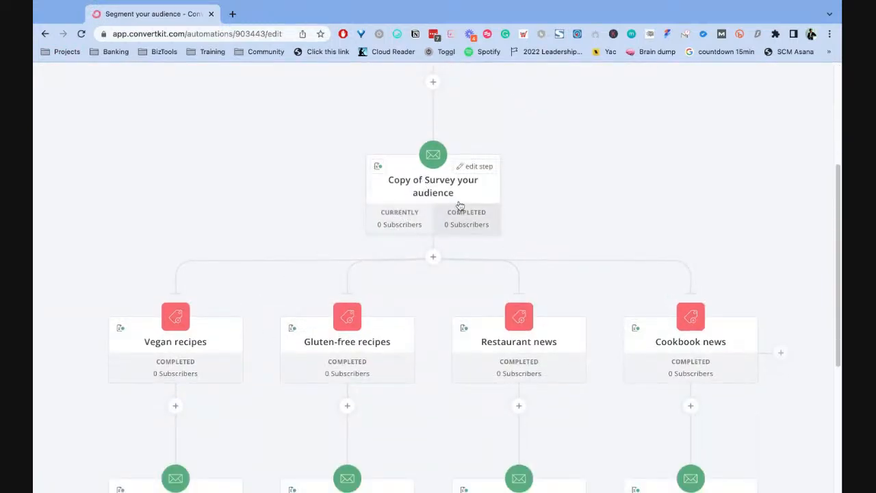
scroll(452, 213, "down", 1)
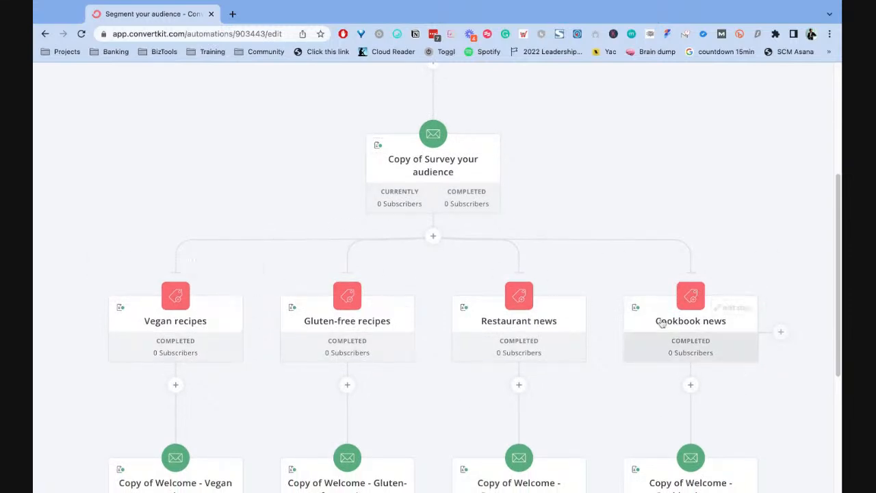
scroll(581, 217, "down", 3)
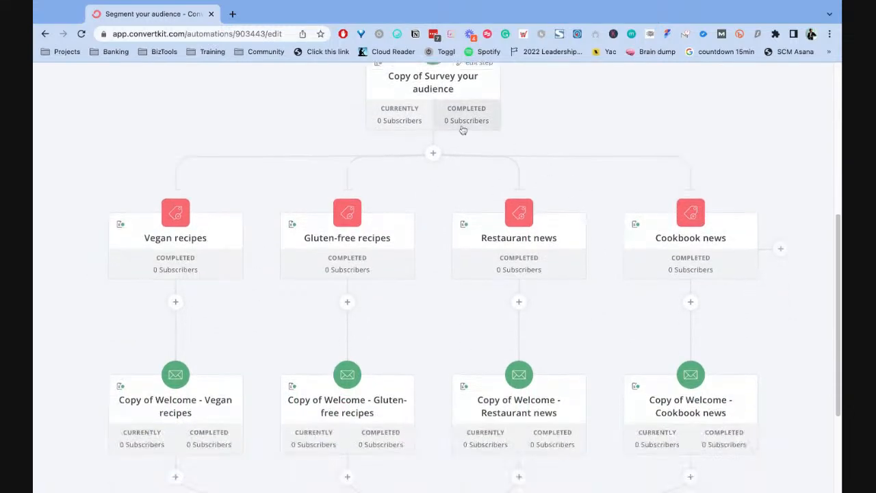
scroll(462, 129, "up", 2)
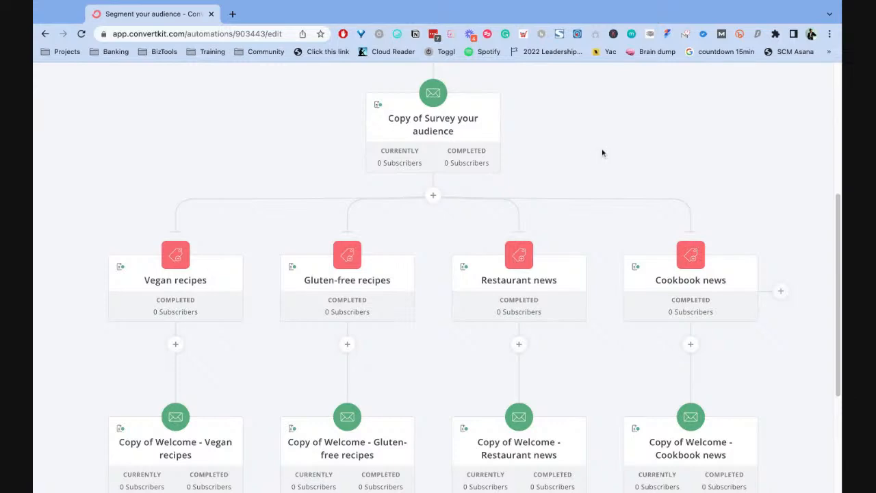
scroll(216, 274, "down", 1)
scroll(217, 274, "down", 1)
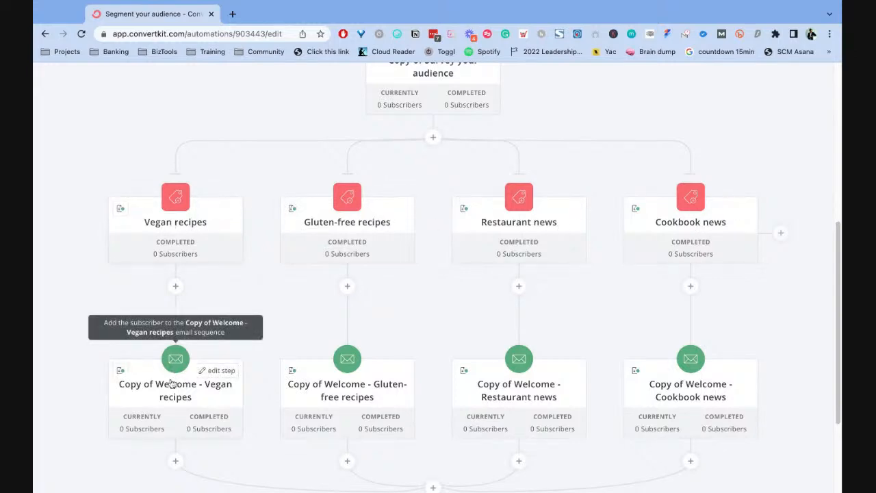
- Change the Vegan recipes event's trigger tag to productivity and update the event
scroll(176, 386, "down", 1)
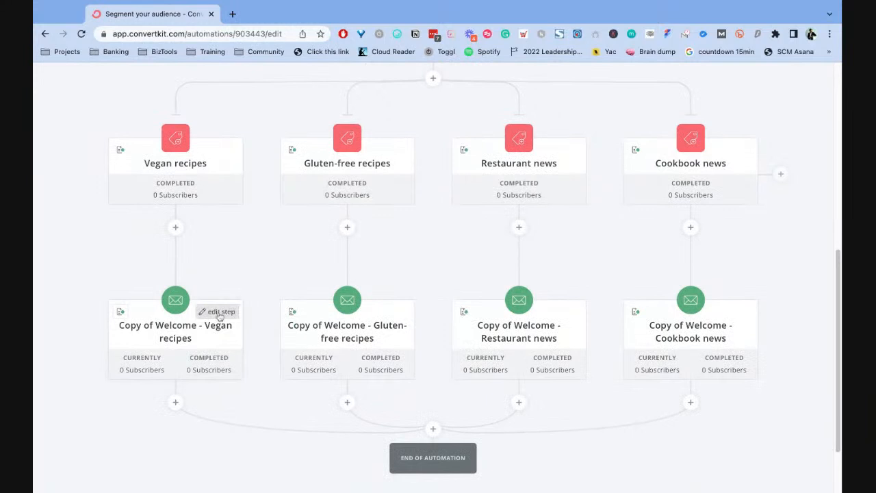
left_click(218, 151)
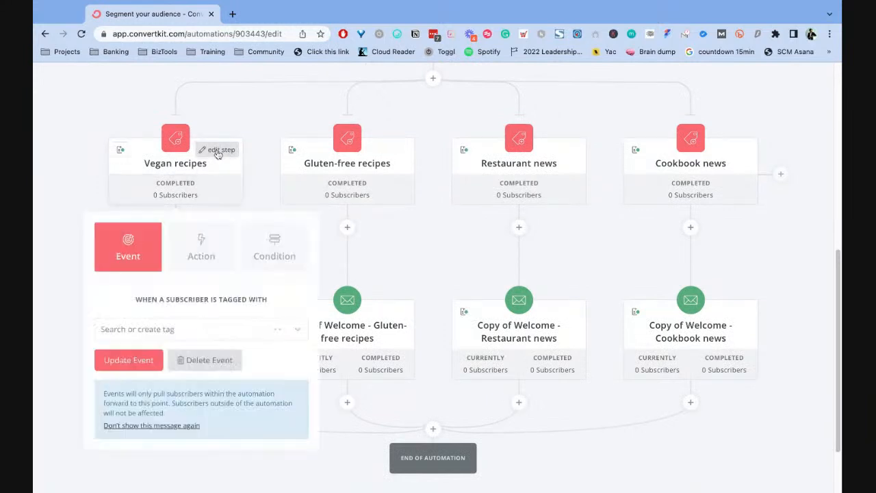
left_click(226, 334)
scroll(233, 371, "down", 2)
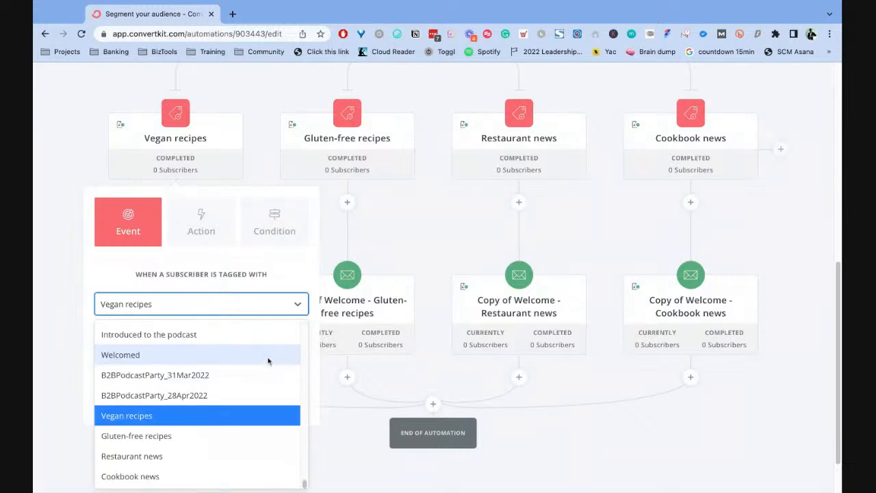
scroll(215, 347, "up", 5)
scroll(215, 347, "down", 5)
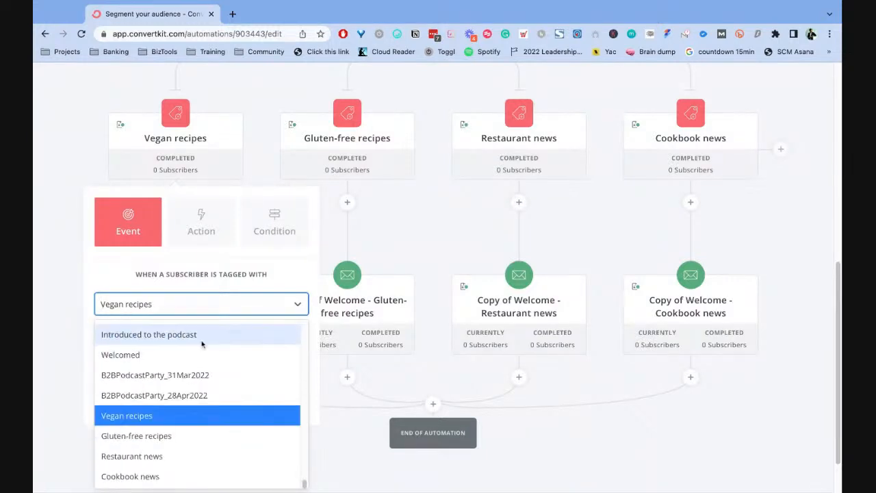
scroll(226, 389, "up", 5)
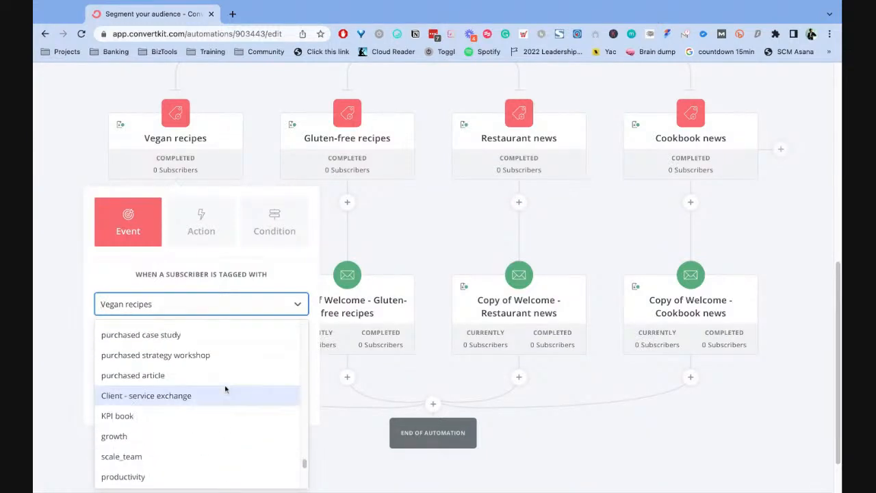
scroll(225, 389, "down", 1)
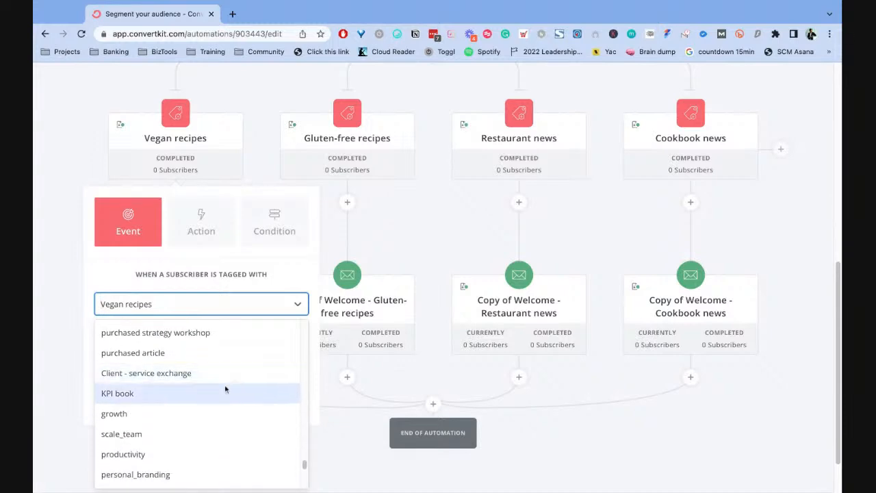
left_click(192, 454)
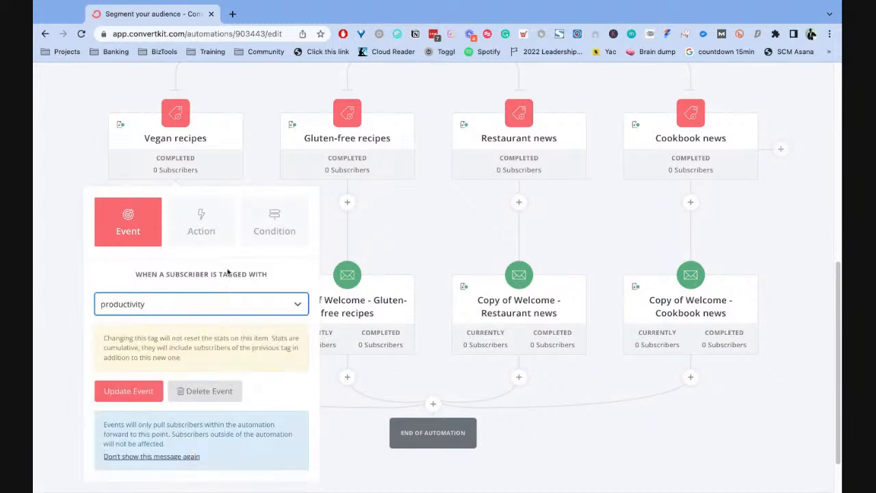
left_click(123, 391)
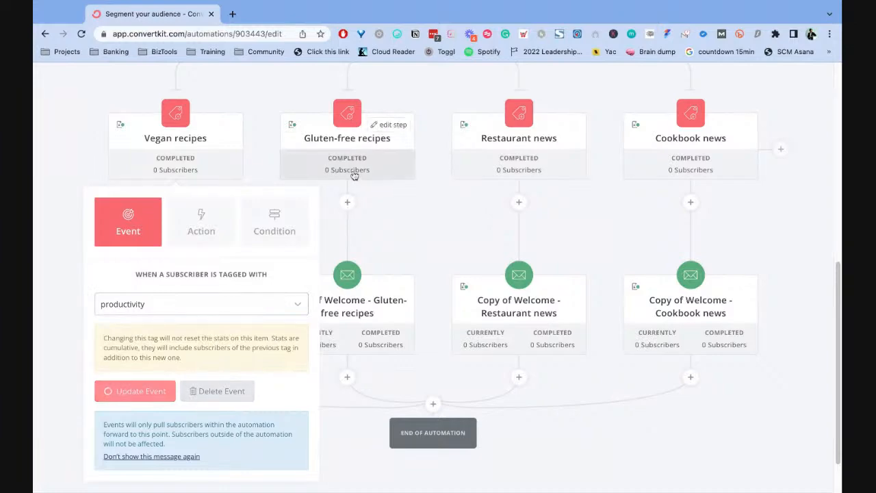
- Change the Gluten-free recipes event's trigger tag to traffic growth and update the event
scroll(355, 148, "up", 3)
scroll(354, 148, "down", 3)
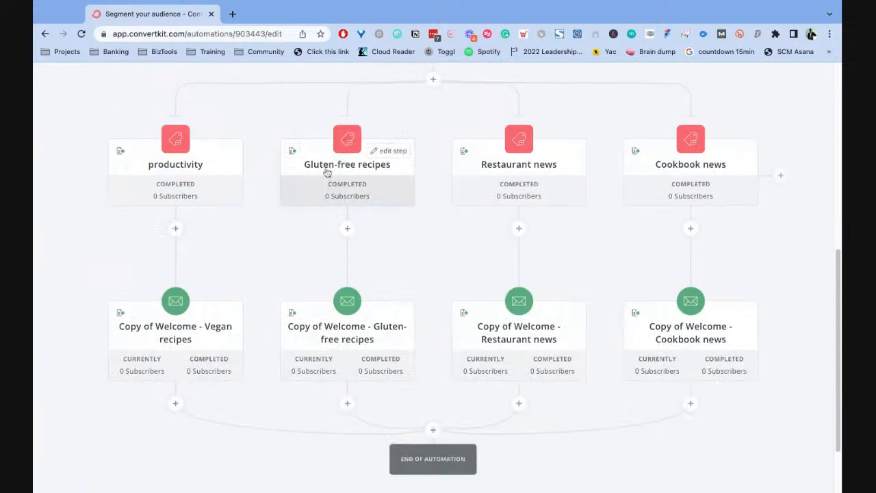
left_click(379, 153)
left_click(343, 329)
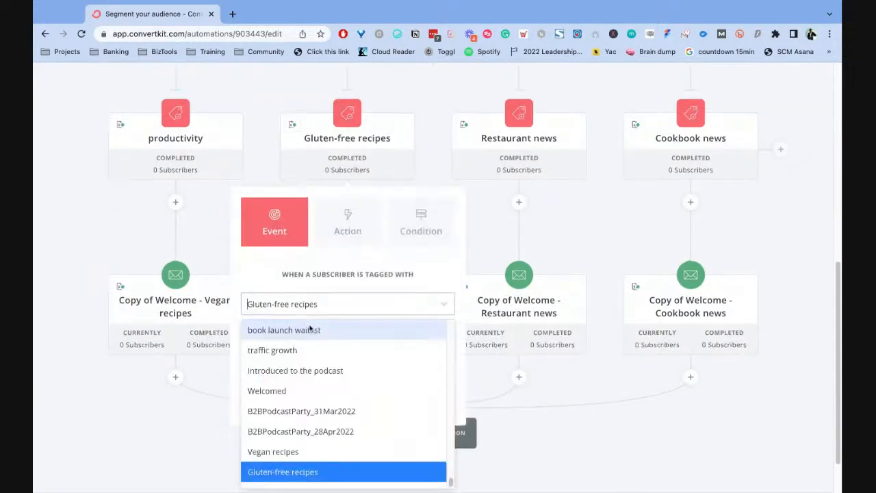
left_click(343, 358)
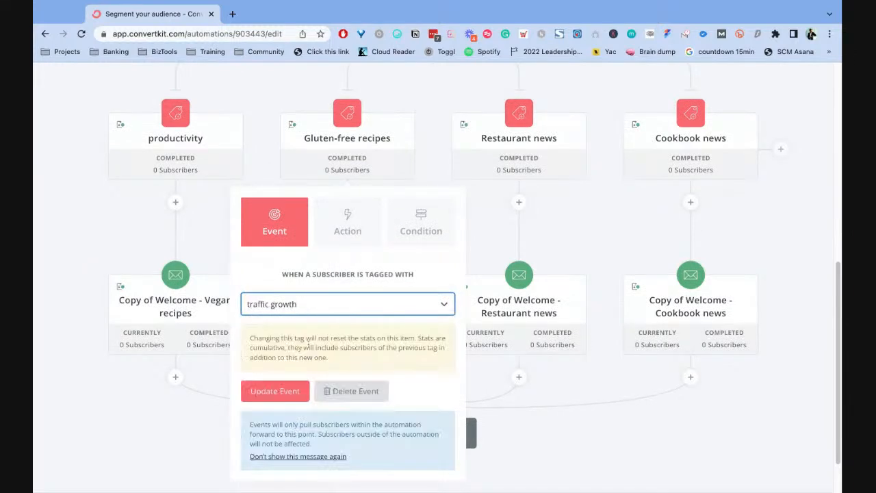
left_click(271, 396)
scroll(513, 226, "down", 5)
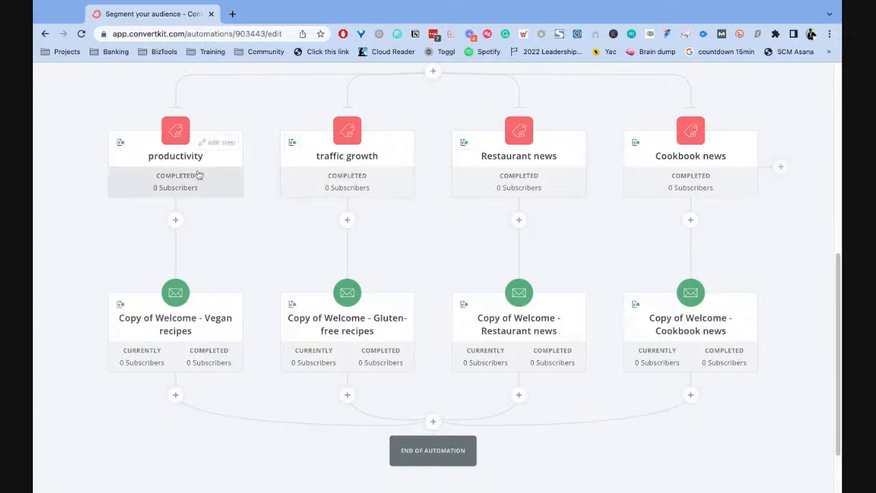
- Review the path from the survey sequence to the retagged events and open the Copy of Welcome - Vegan recipes sequence
scroll(227, 207, "up", 1)
scroll(391, 214, "up", 3)
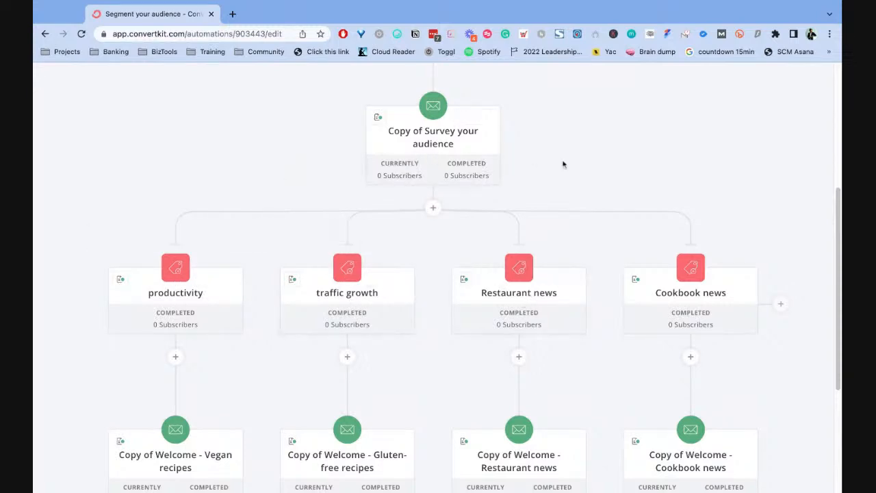
scroll(432, 168, "down", 2)
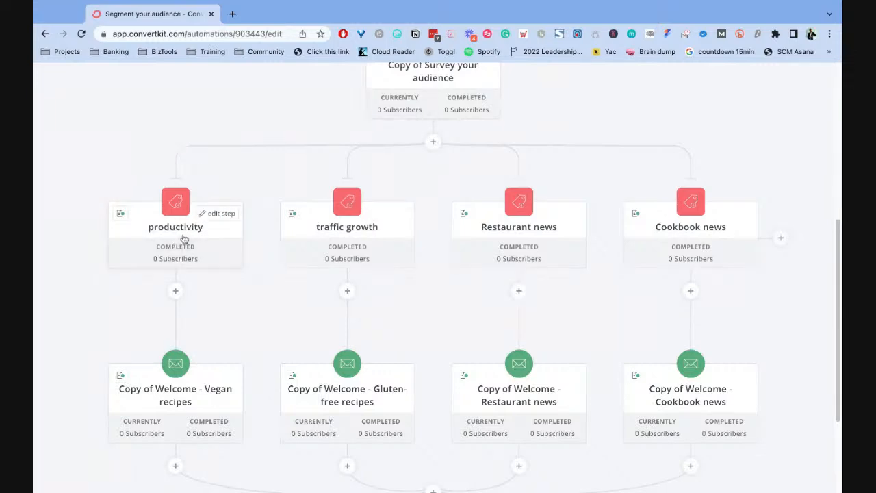
scroll(184, 236, "down", 1)
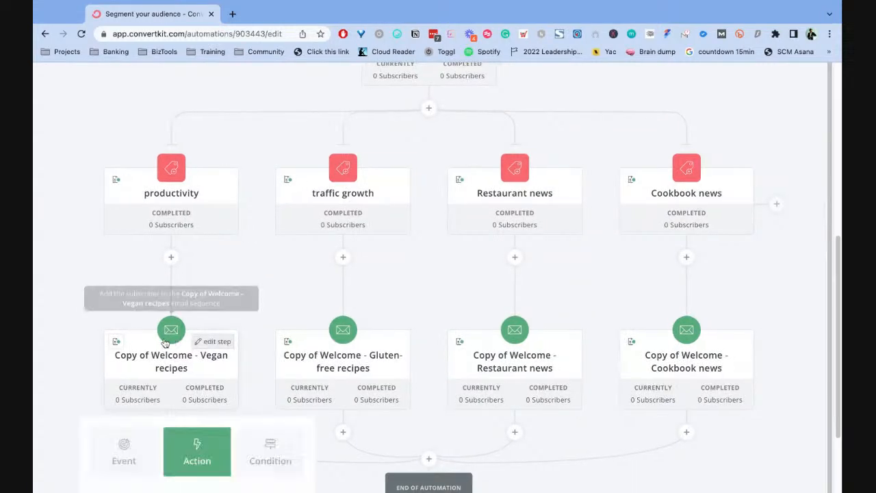
left_click(161, 361)
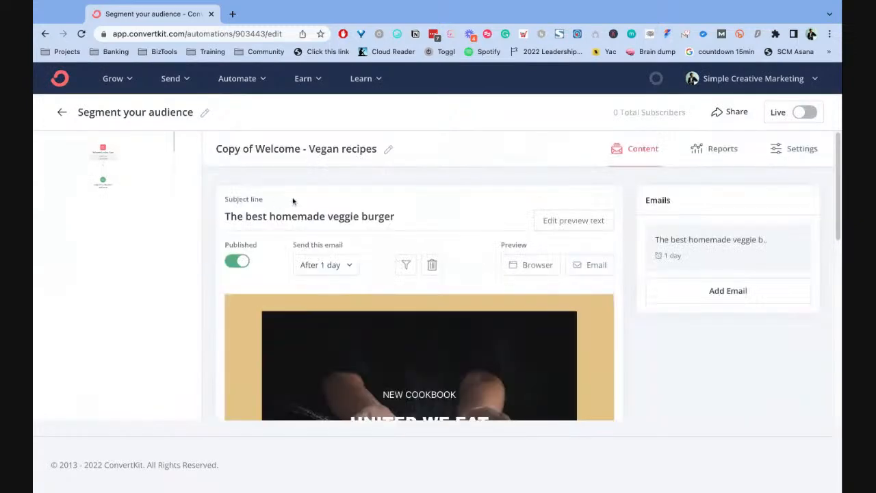
- Rename the sequence to "My #1 productivity tip for B2B owners"
left_click(387, 148)
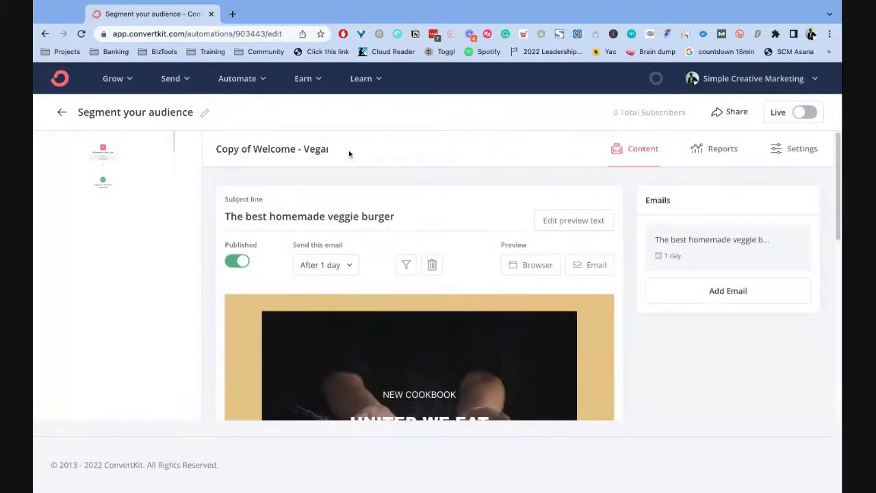
triple_click(284, 150)
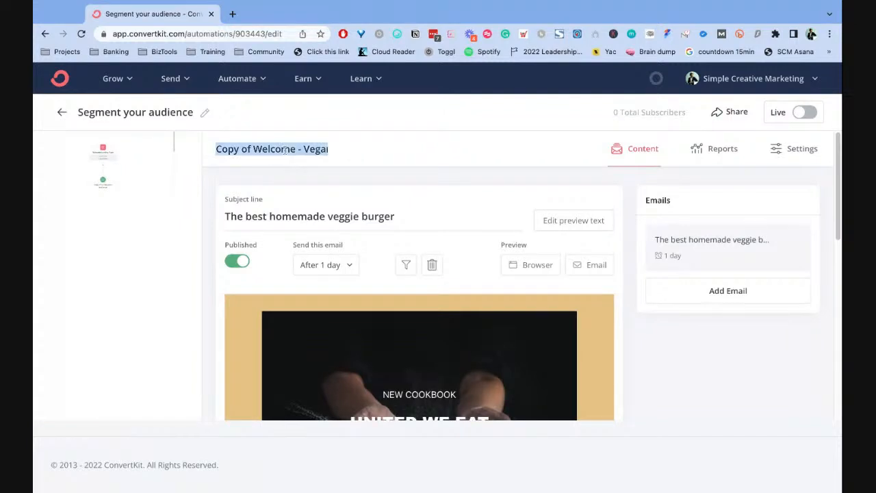
type("My #1 productivity tip for B2B owners")
left_click(513, 188)
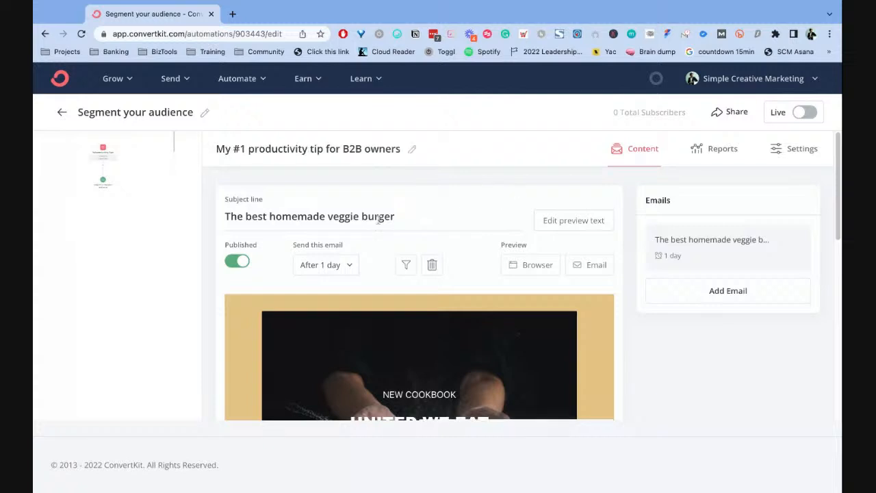
- Copy the sequence name and use it to replace the email's subject line
left_click(365, 150)
key("super+a")
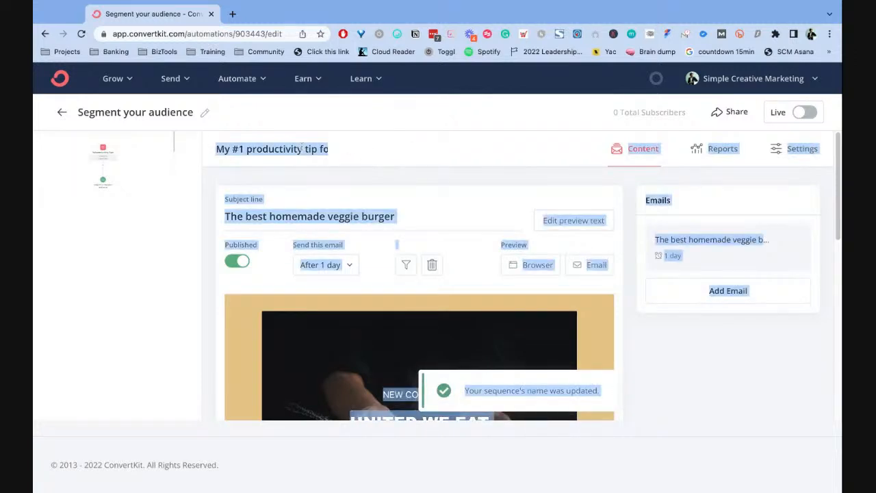
left_click(302, 148)
key("super+a")
key("super+c")
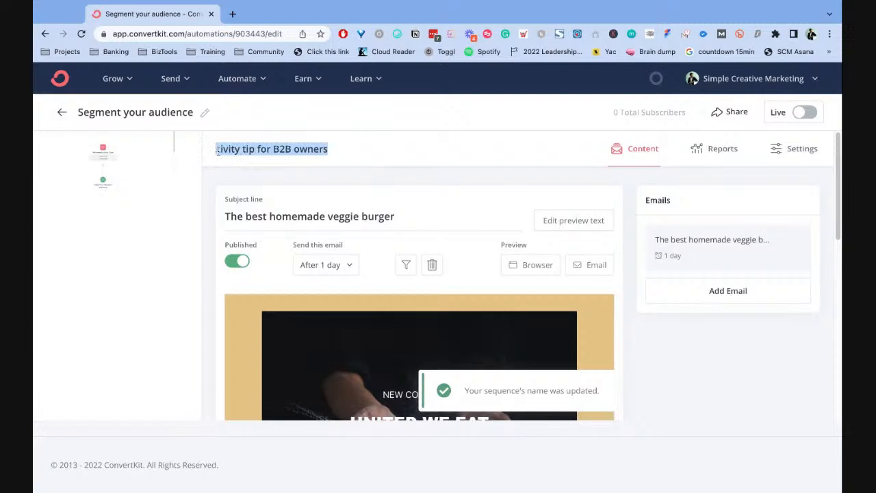
triple_click(418, 219)
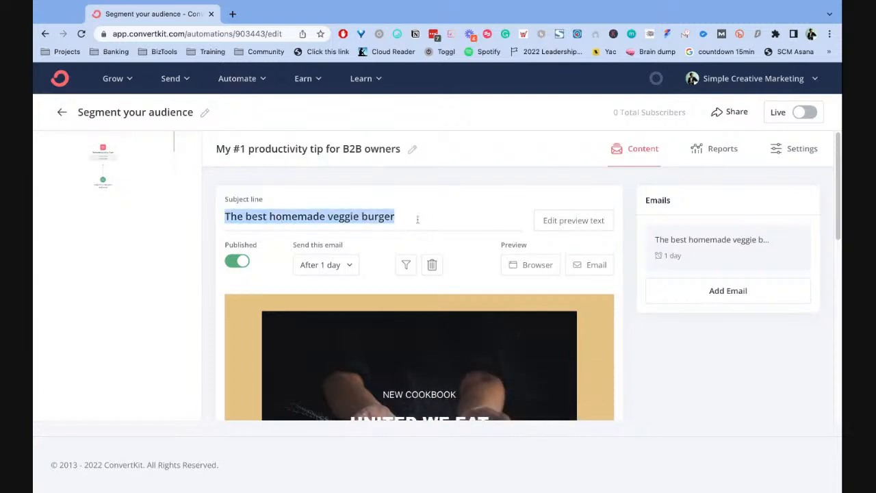
key("super+v")
- Look through the email body and inspect the veggie burger recipe button's link and style settings without changing them
scroll(462, 208, "down", 10)
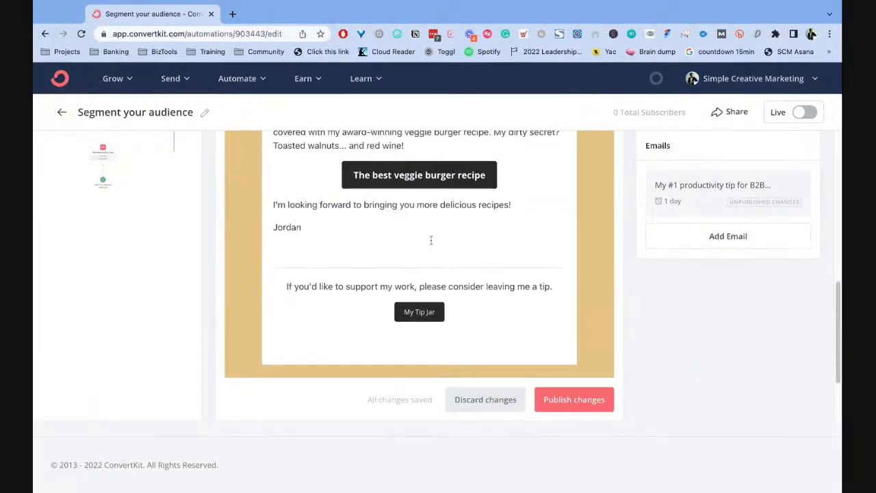
scroll(431, 240, "up", 3)
scroll(493, 267, "up", 5)
scroll(565, 263, "down", 5)
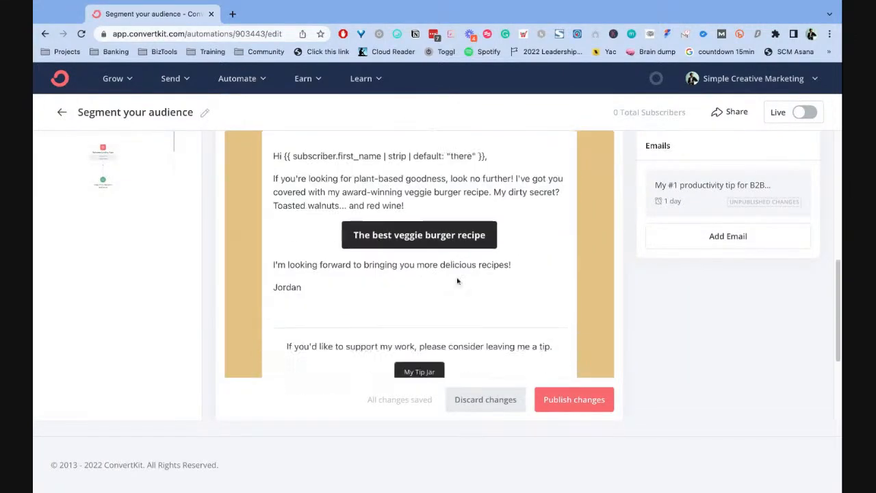
left_click(407, 232)
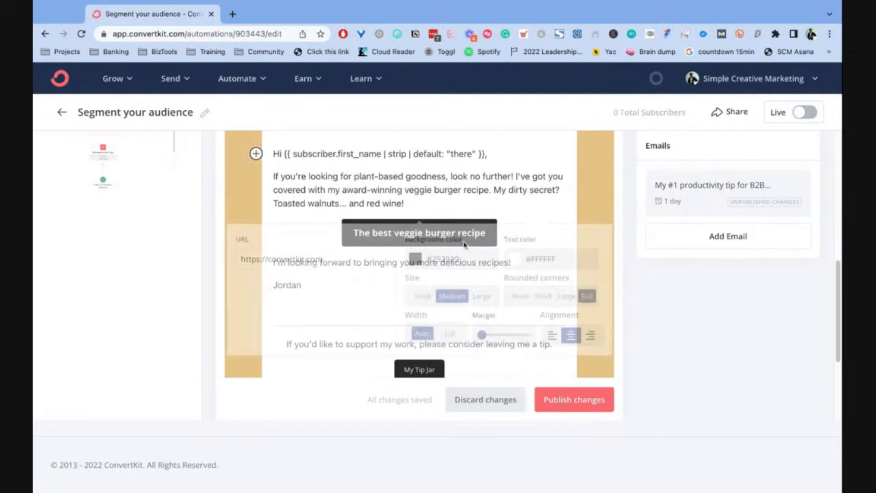
left_click(479, 190)
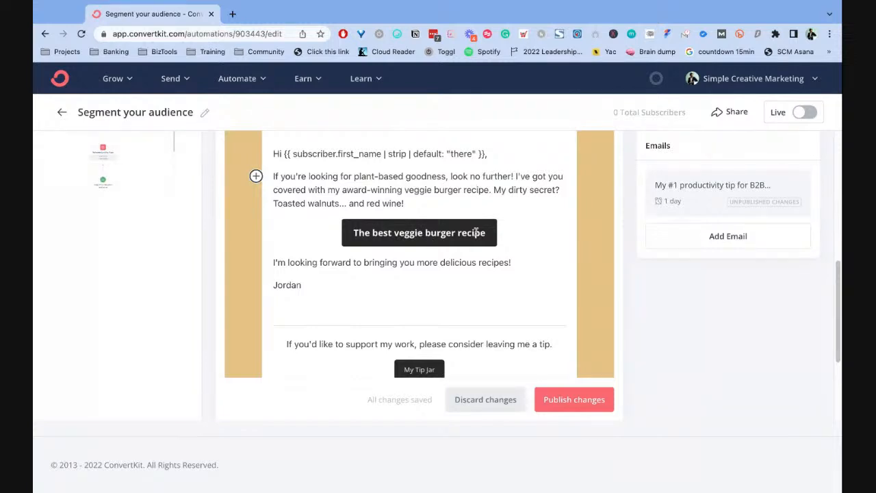
scroll(480, 232, "up", 1)
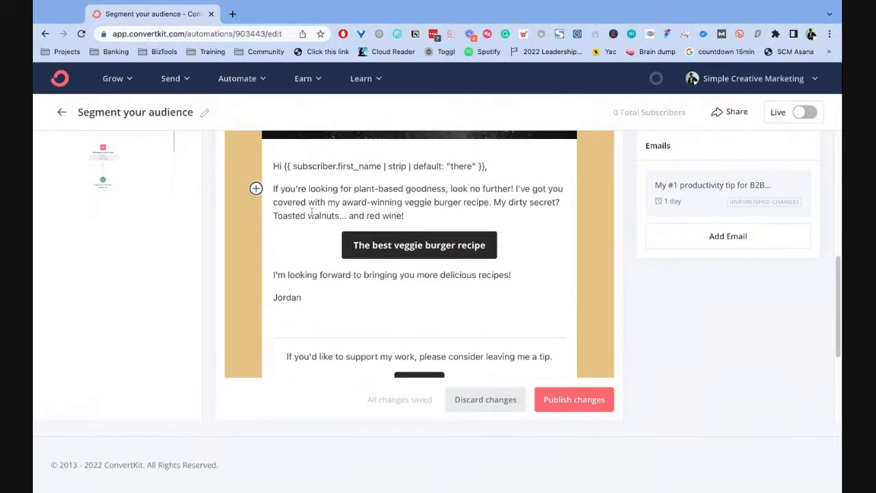
- Try removing the veggie burger recipe button from the email body, and undo the removal
double_click(424, 220)
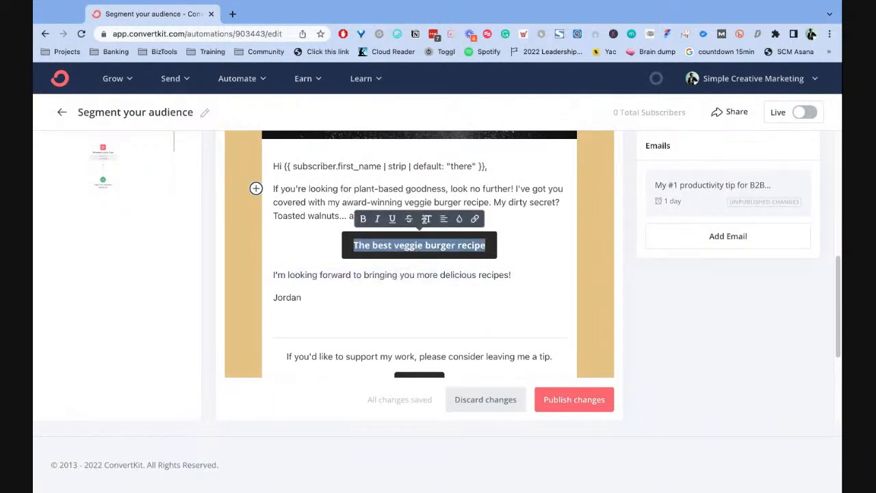
key("BackSpace")
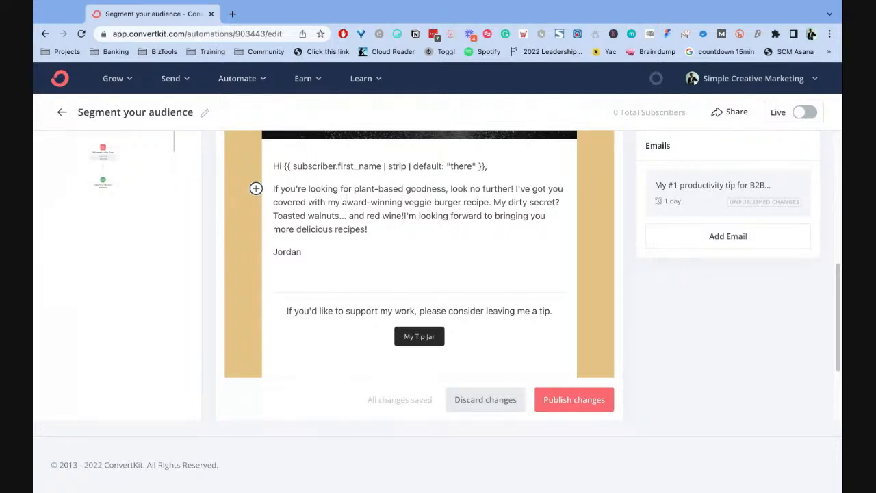
key("ctrl+z")
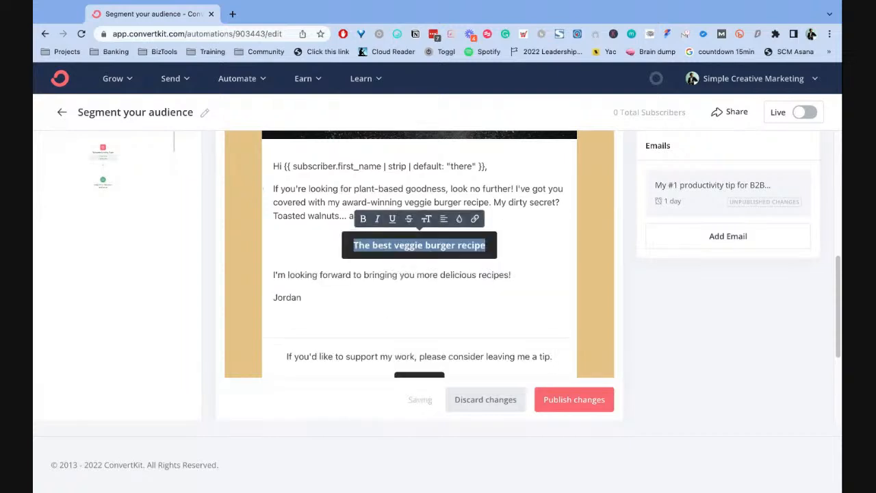
left_click(383, 191)
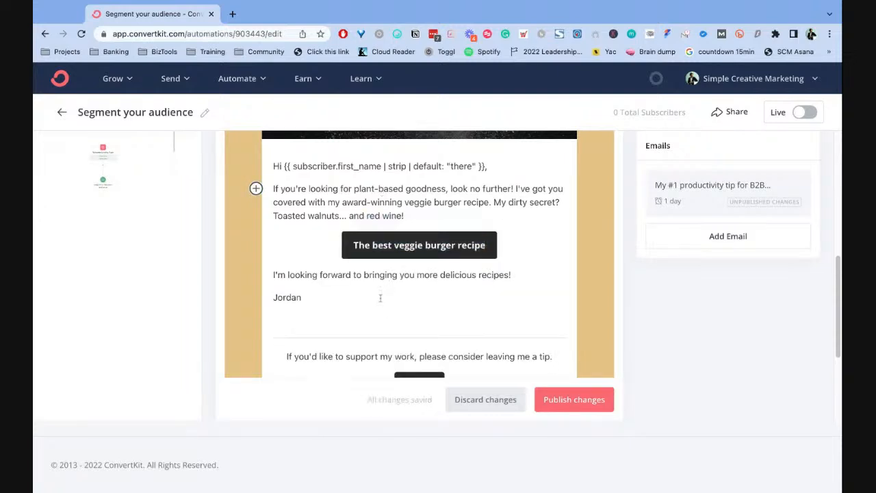
- Examine the closing tip request and the My Tip Jar button at the end of the email
scroll(395, 297, "down", 2)
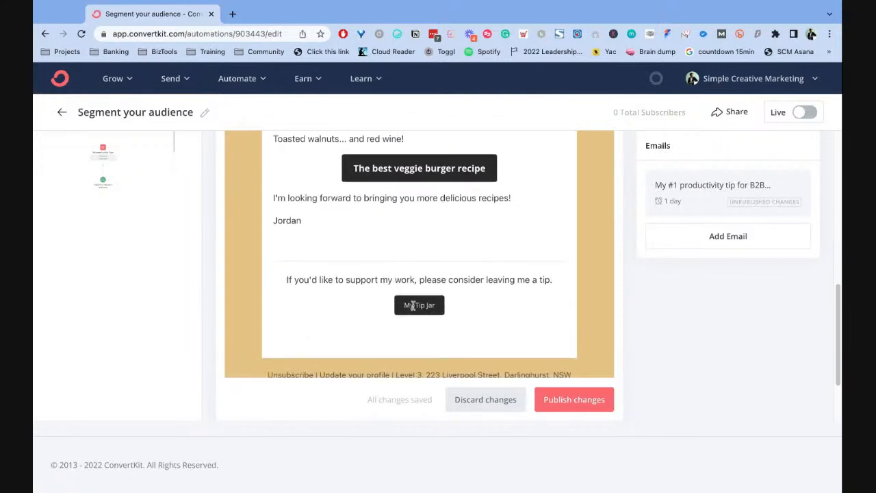
left_click_drag(287, 279, 547, 279)
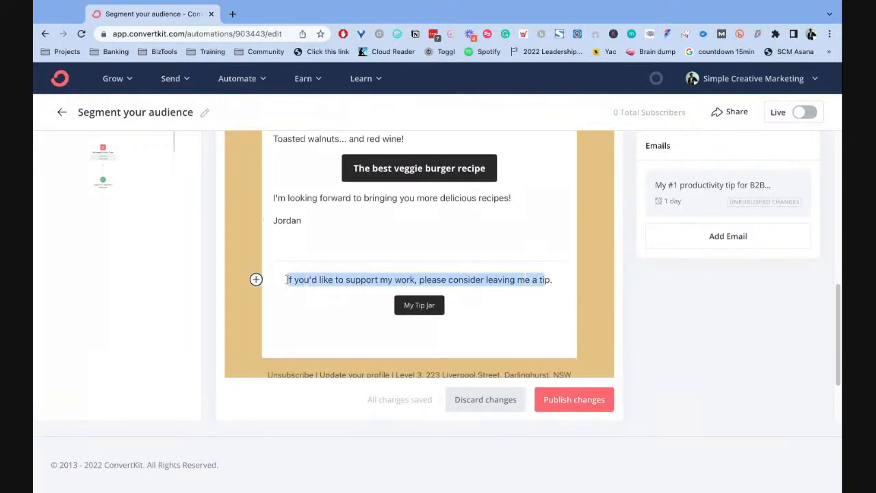
left_click(486, 295)
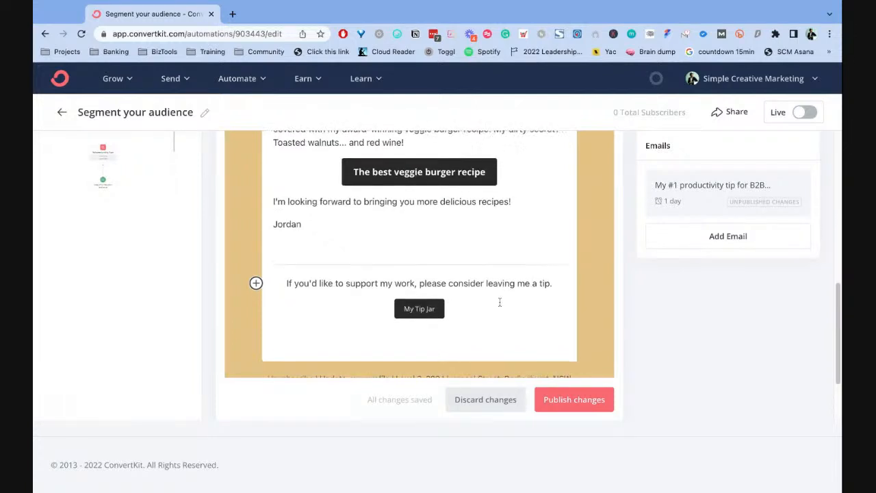
scroll(497, 303, "up", 1)
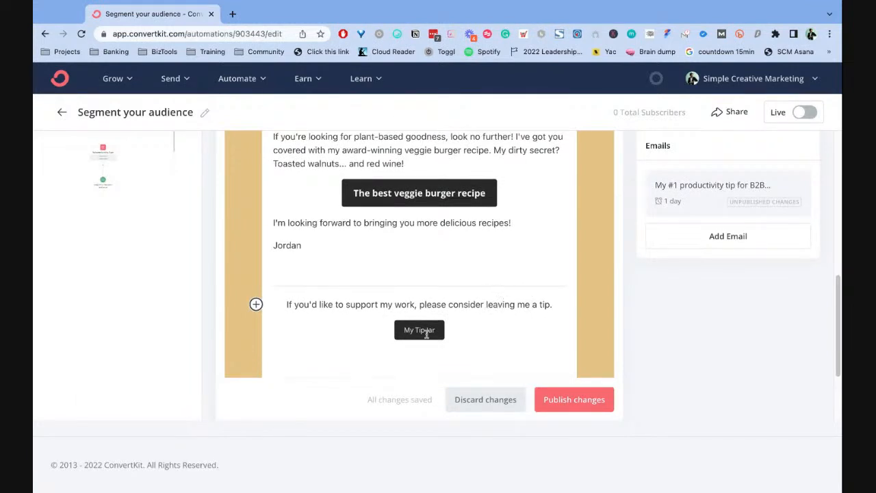
- Leave the email editor for the overview of visual automations and look through the existing automations
scroll(472, 260, "up", 10)
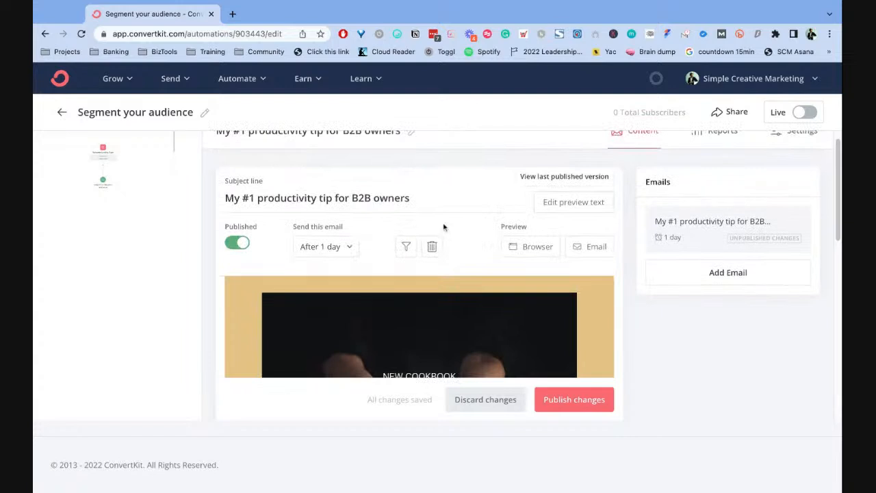
left_click(62, 112)
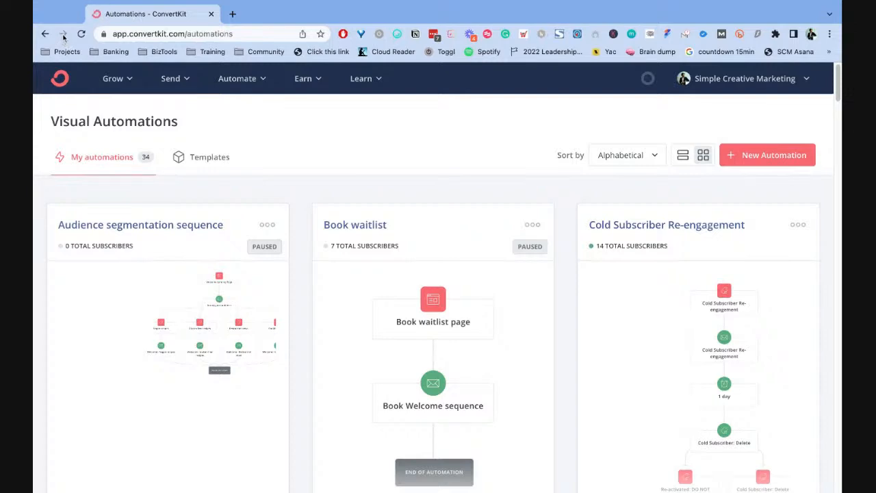
scroll(464, 137, "down", 3)
scroll(464, 137, "up", 3)
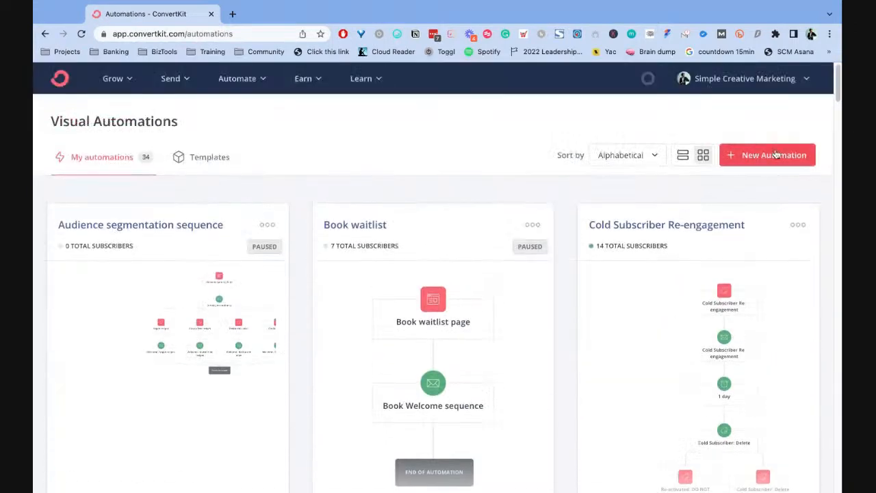
scroll(643, 185, "down", 20)
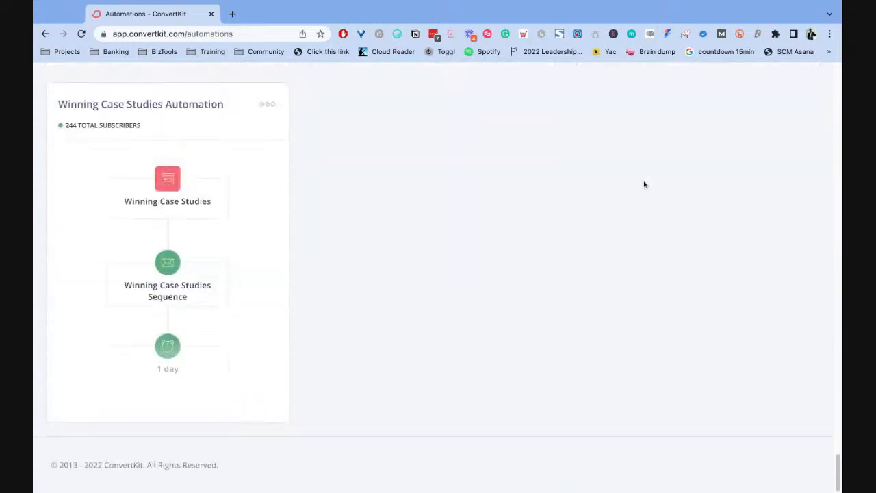
scroll(643, 183, "up", 15)
scroll(644, 184, "up", 8)
scroll(644, 183, "down", 4)
scroll(644, 183, "up", 8)
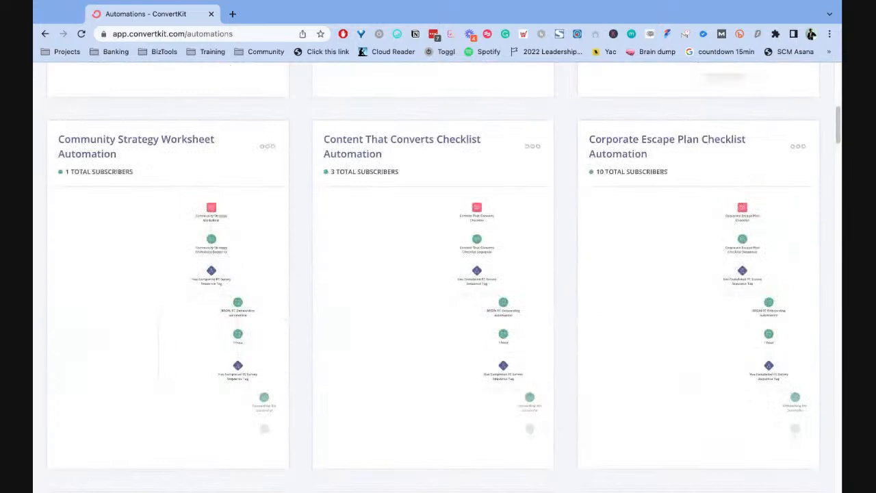
- Create a new automation from the Segment your audience template
left_click(732, 158)
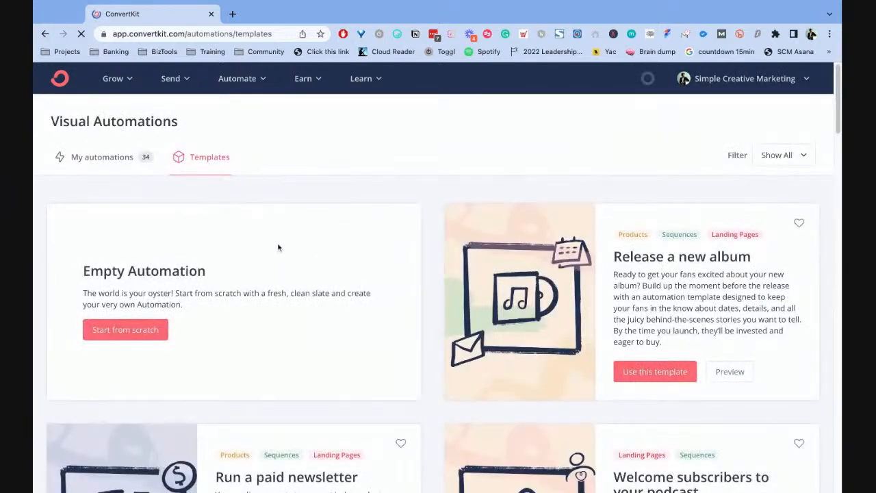
scroll(278, 249, "down", 15)
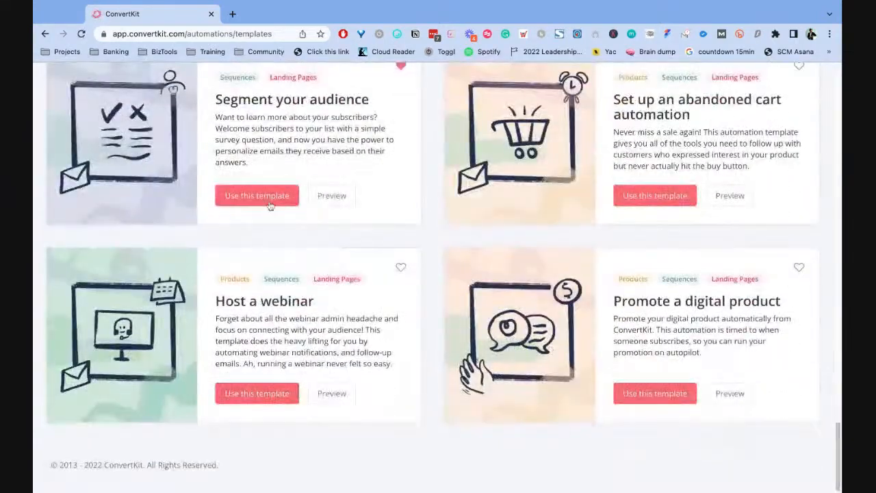
left_click(258, 197)
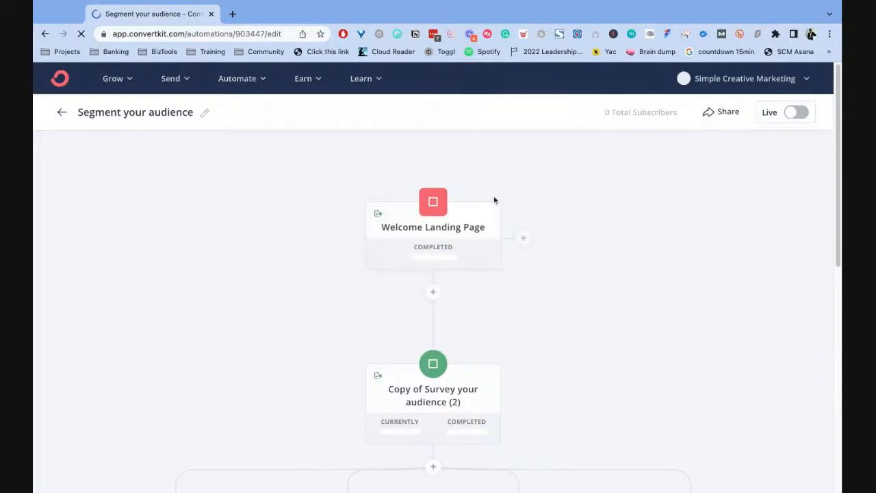
- Examine the new automation's flow from the Welcome Landing Page through the survey sequence and four tag triggers to the welcome sequences
scroll(494, 199, "down", 1)
scroll(494, 199, "down", 6)
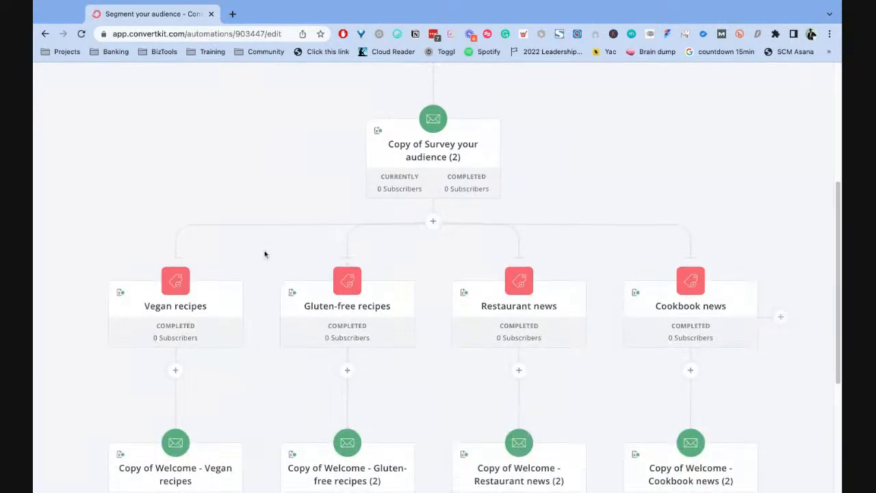
scroll(411, 267, "down", 2)
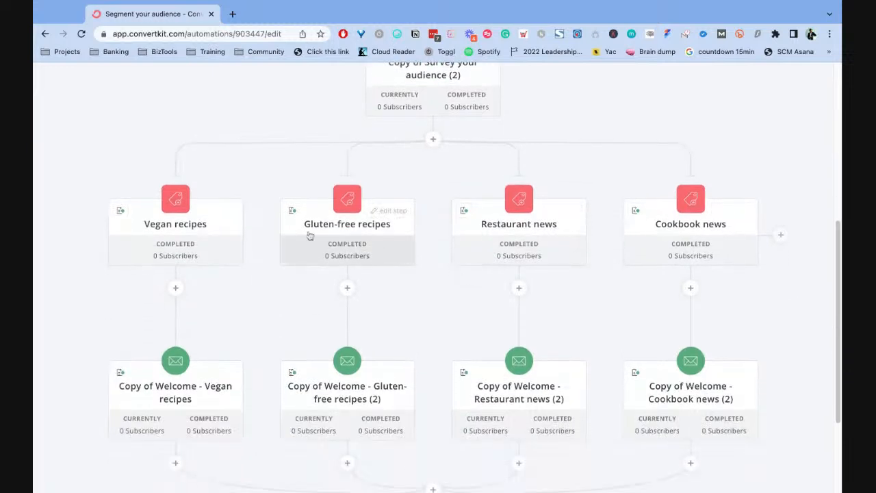
scroll(222, 217, "up", 1)
scroll(504, 203, "up", 7)
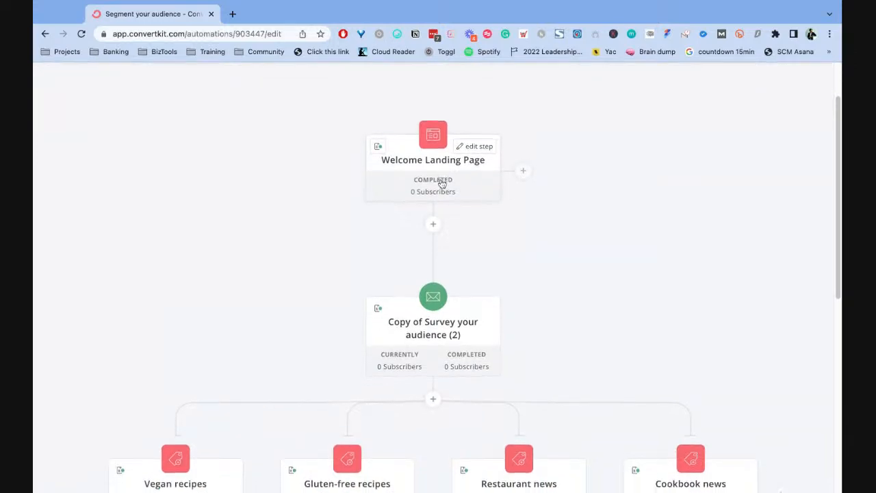
scroll(442, 186, "down", 1)
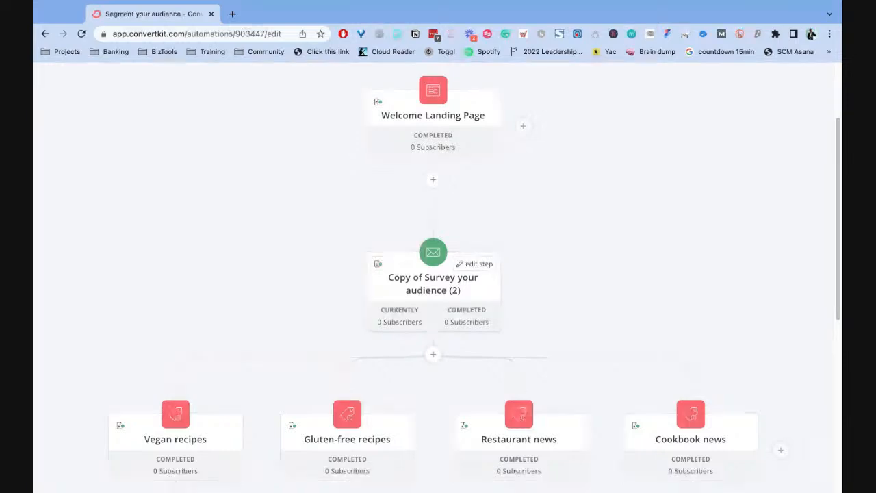
scroll(576, 276, "down", 3)
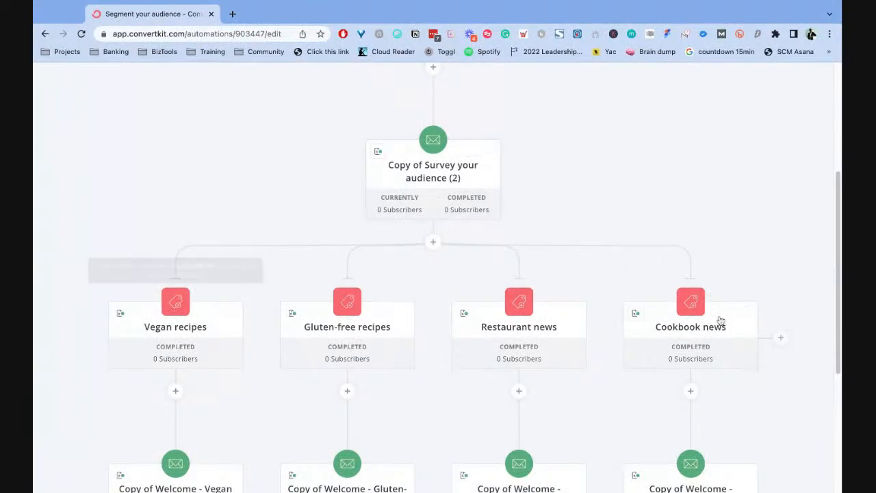
scroll(206, 254, "down", 2)
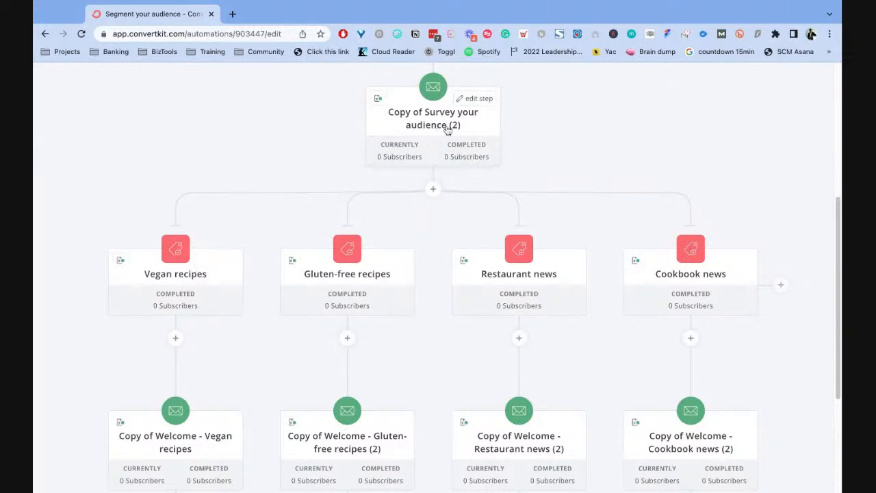
mouse_move(177, 258)
scroll(312, 254, "down", 3)
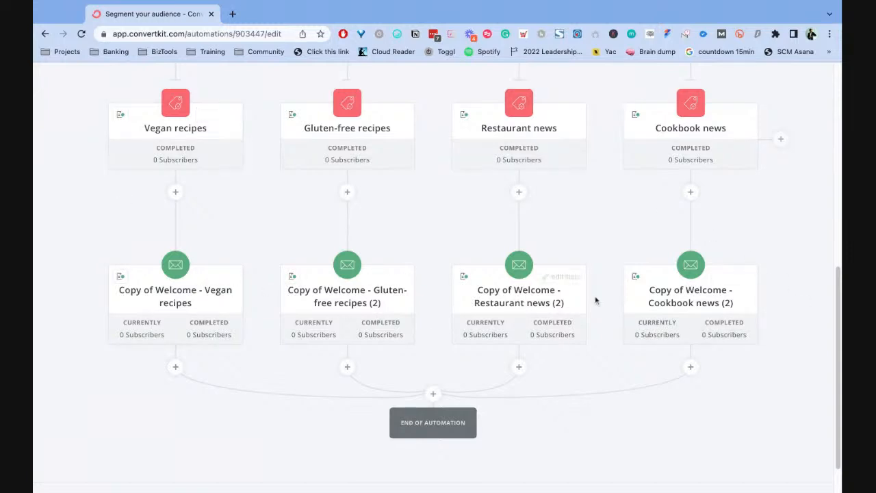
- Trace how the survey sequence branches into the vegan, gluten-free, restaurant and cookbook tags and their welcome sequences
scroll(475, 208, "up", 3)
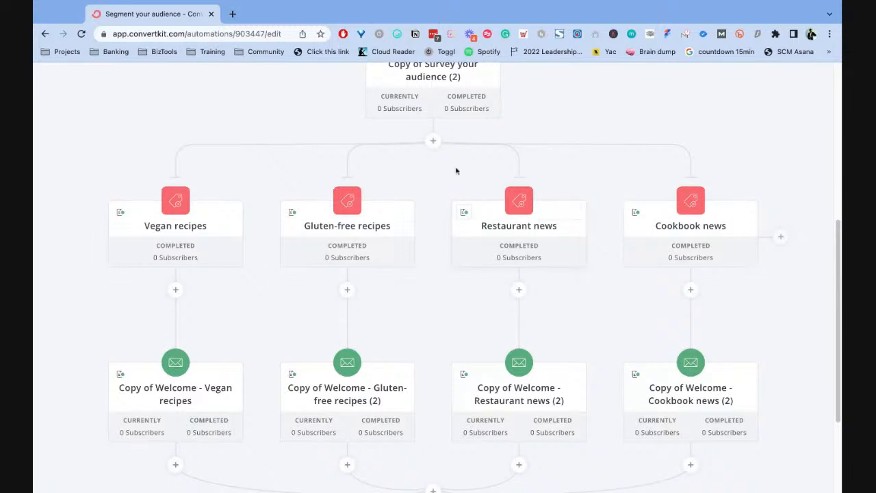
scroll(461, 172, "up", 5)
scroll(513, 225, "down", 2)
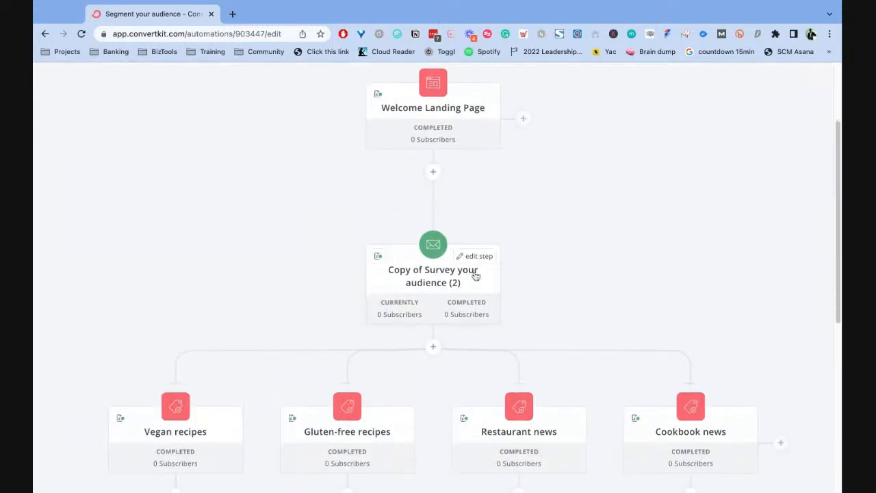
scroll(475, 274, "down", 2)
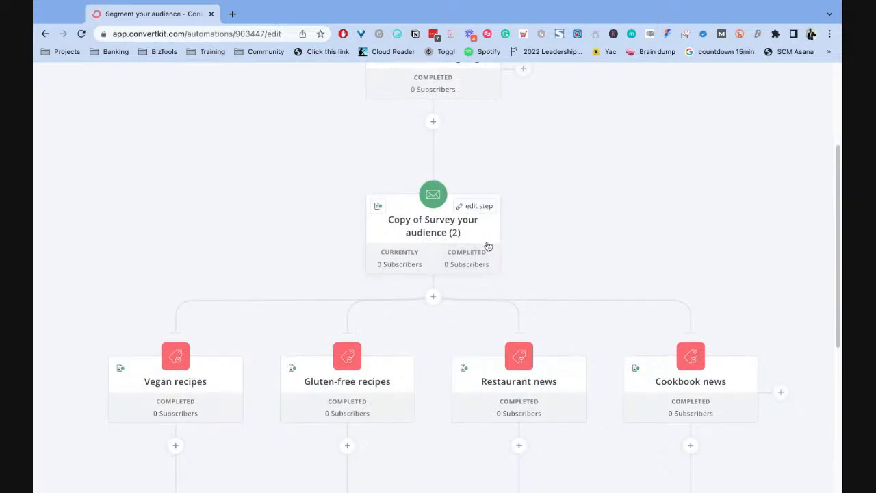
scroll(487, 246, "down", 3)
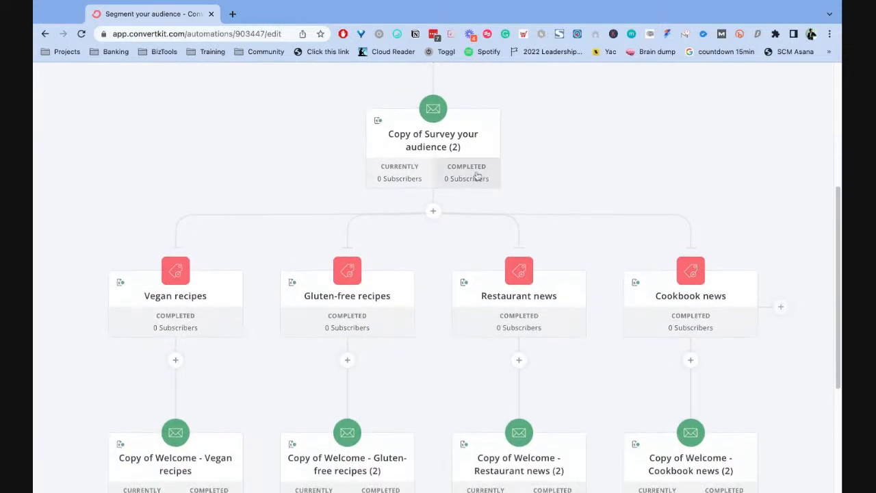
scroll(559, 192, "down", 1)
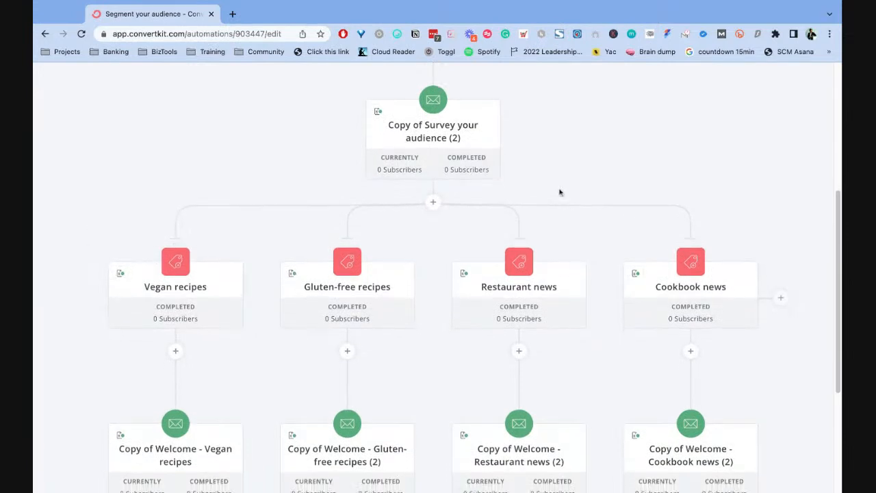
scroll(560, 193, "down", 2)
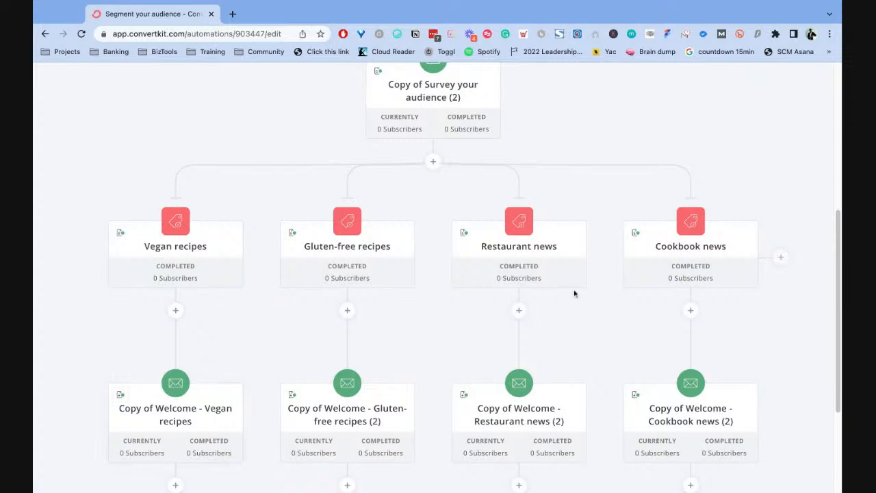
scroll(250, 251, "down", 1)
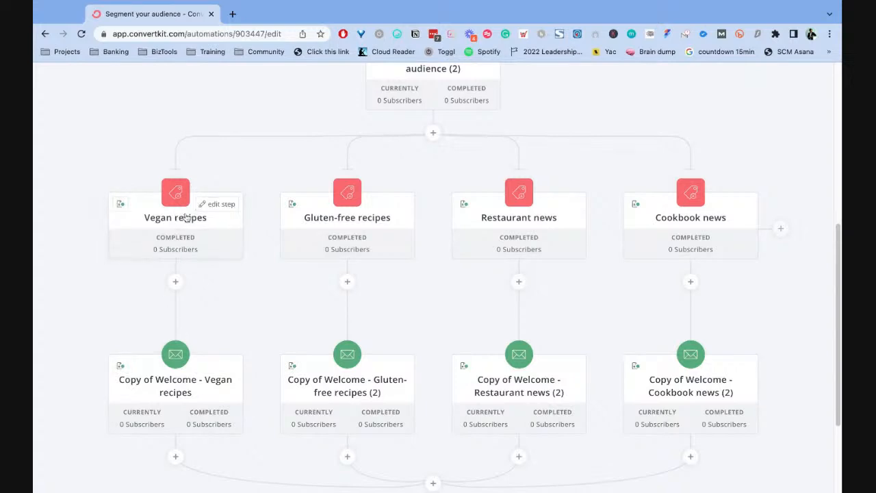
scroll(202, 303, "down", 3)
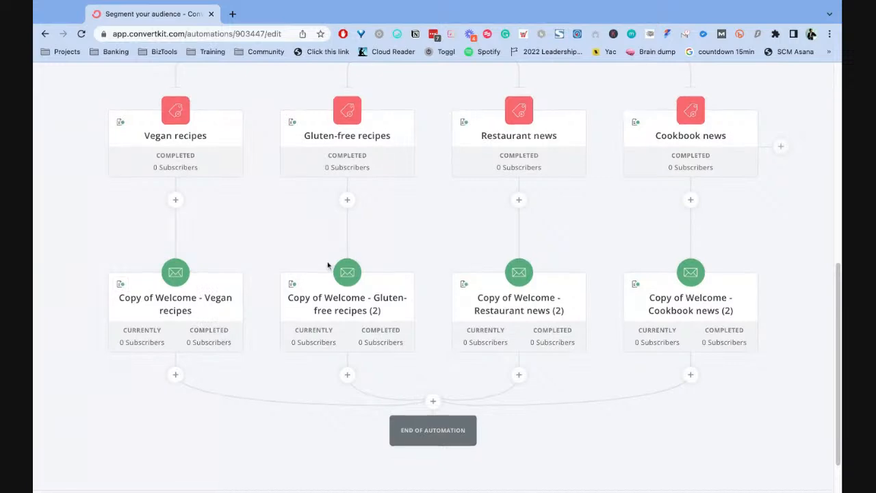
scroll(411, 247, "down", 1)
- Review the whole automation once more, from the Welcome Landing Page entry point to the end of the automation
scroll(460, 239, "up", 3)
scroll(301, 206, "up", 1)
scroll(290, 212, "up", 3)
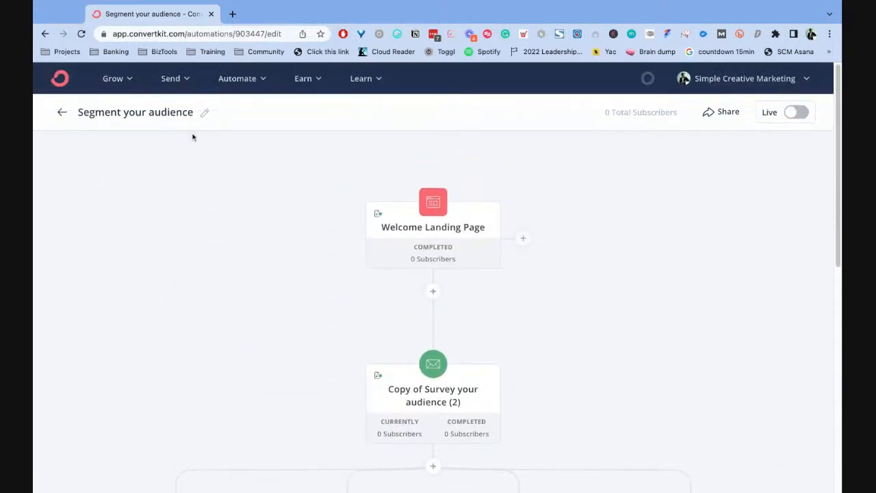
scroll(653, 273, "down", 1)
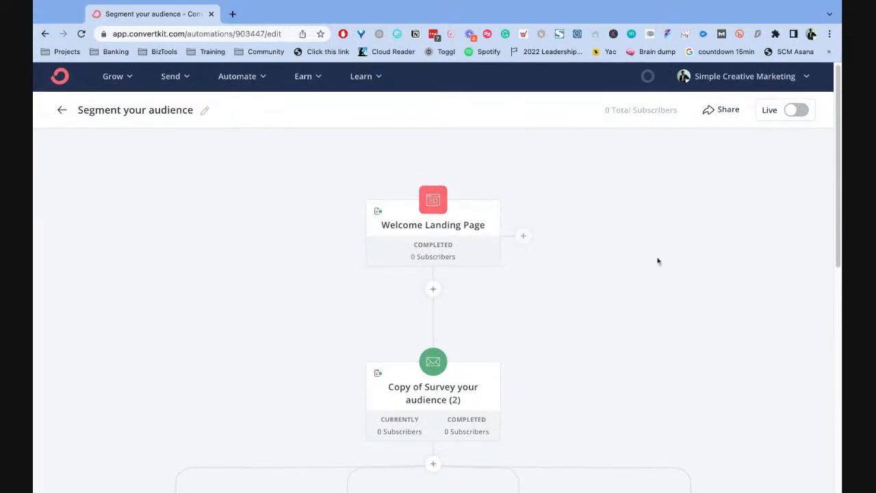
scroll(657, 260, "down", 1)
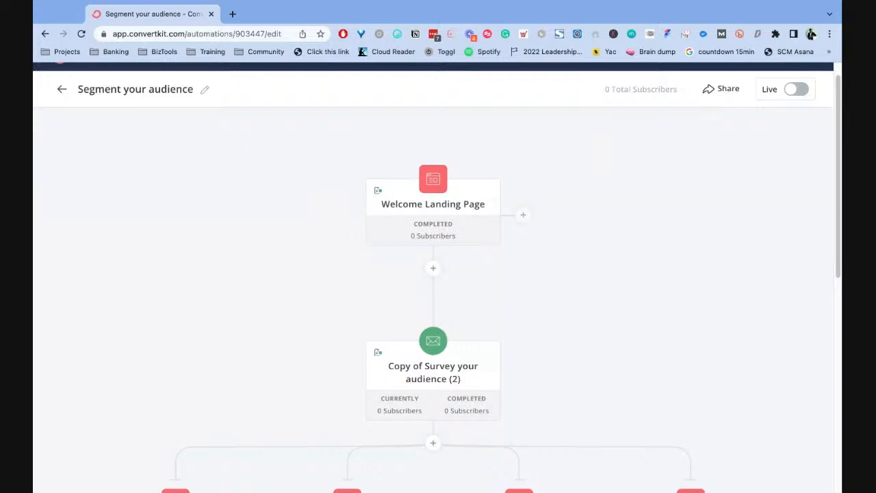
scroll(642, 270, "down", 6)
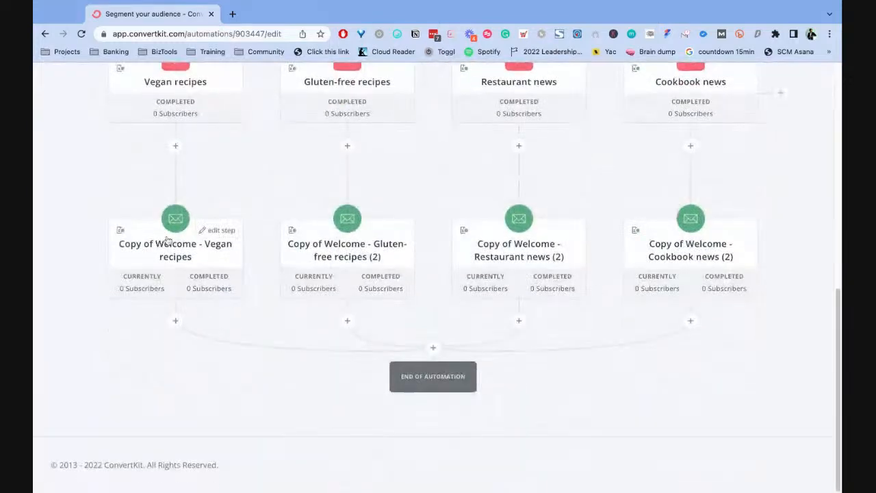
scroll(188, 130, "up", 1)
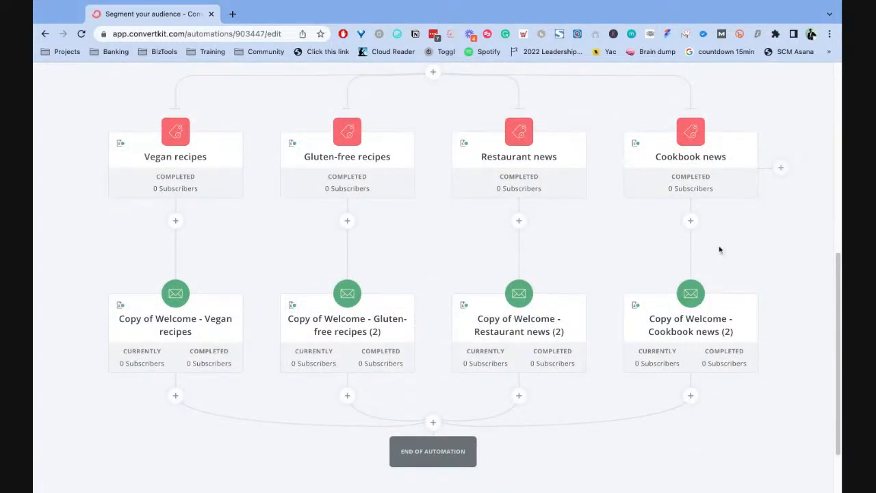
scroll(301, 233, "up", 3)
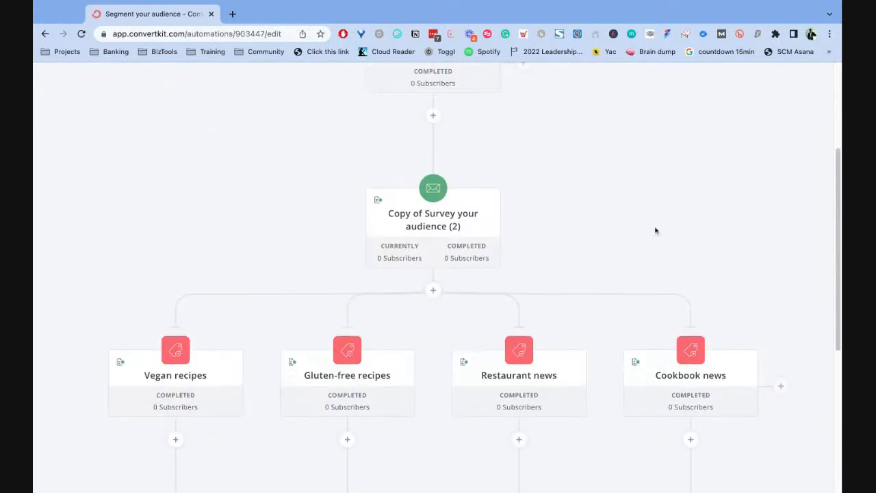
scroll(655, 229, "up", 1)
scroll(655, 229, "down", 5)
scroll(274, 164, "up", 1)
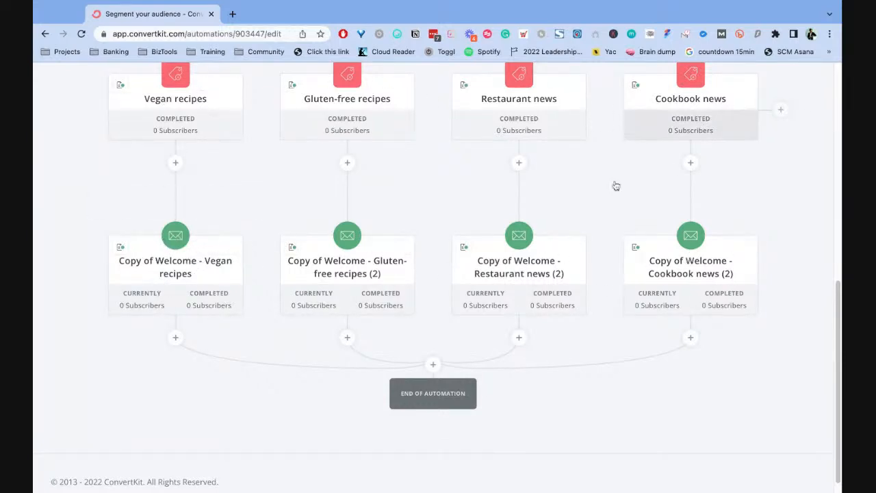
scroll(673, 171, "up", 7)
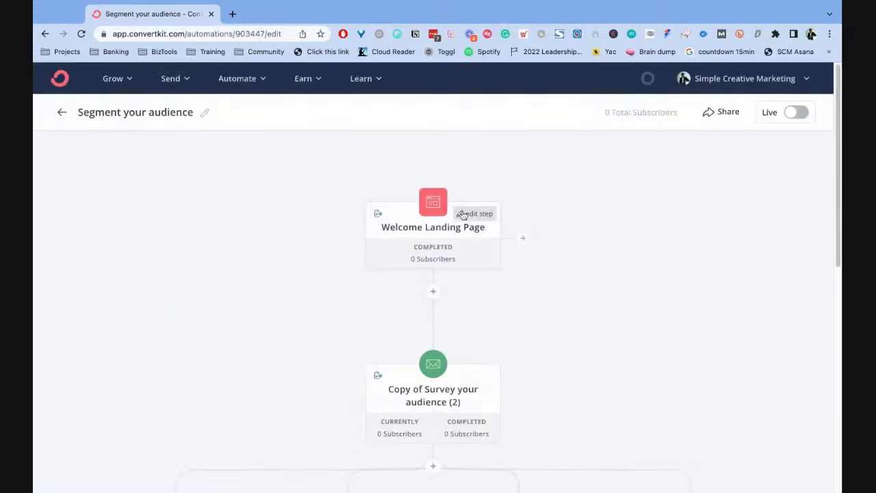
- Create a new broadcast with the subject line "Test Broadcast" and start its empty email body
left_click(170, 79)
left_click(214, 116)
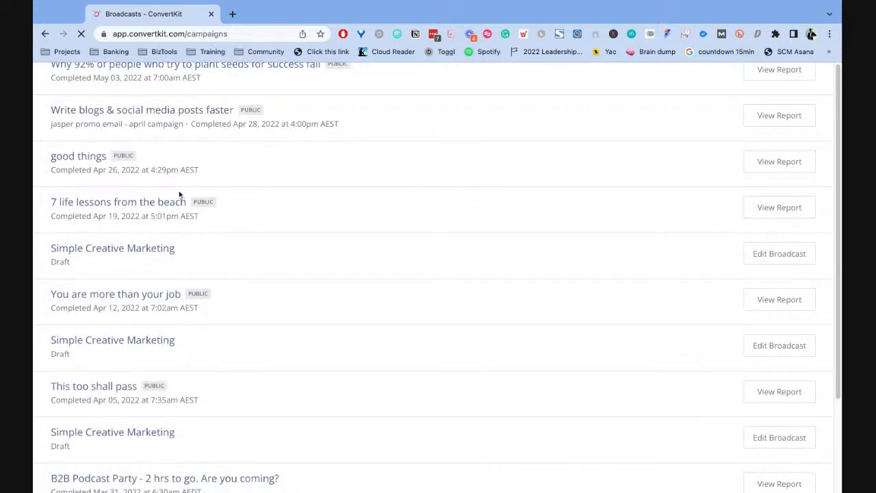
left_click(767, 156)
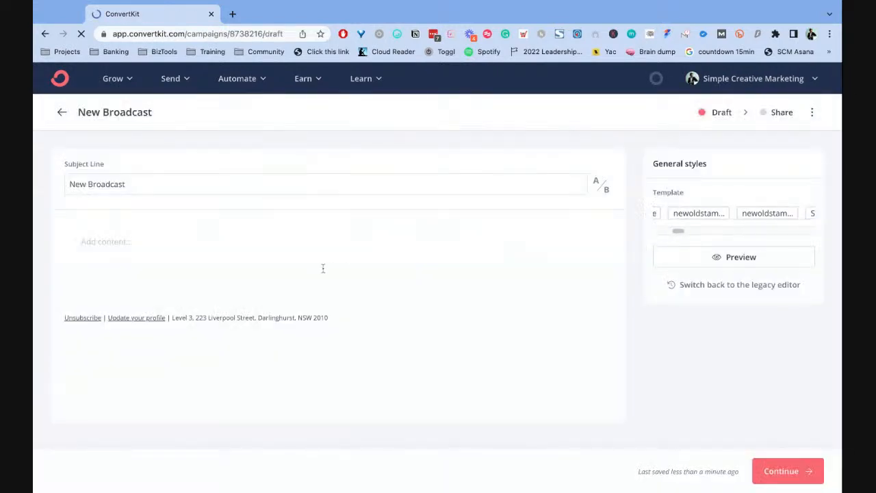
double_click(72, 185)
type("Test")
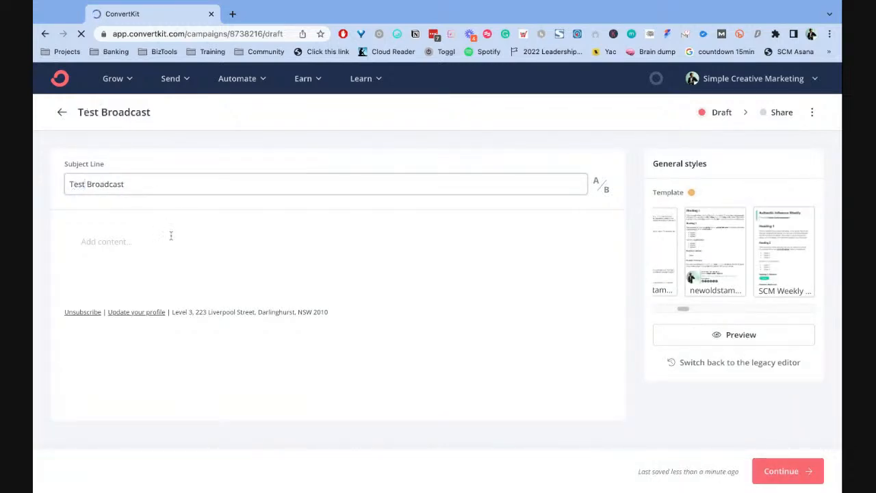
left_click(232, 245)
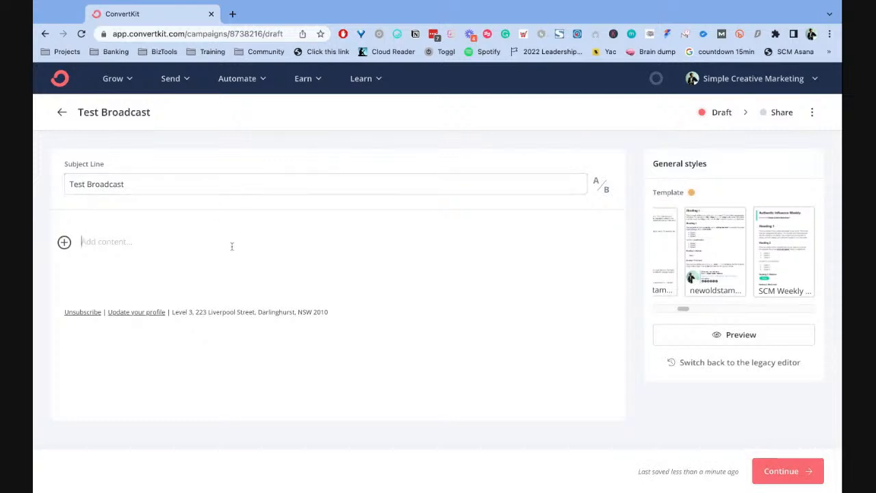
- Write "this is a test email." as the broadcast's body text and proceed from the draft
type("this is a test email.")
key("Return")
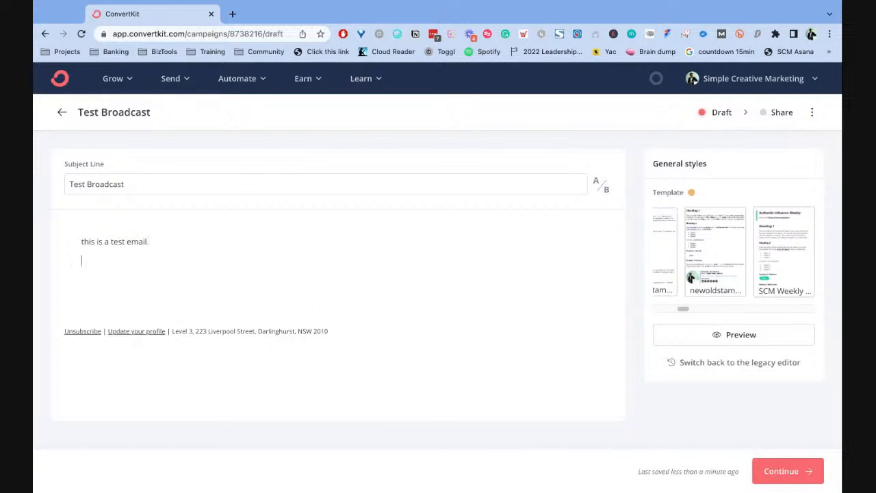
left_click(768, 467)
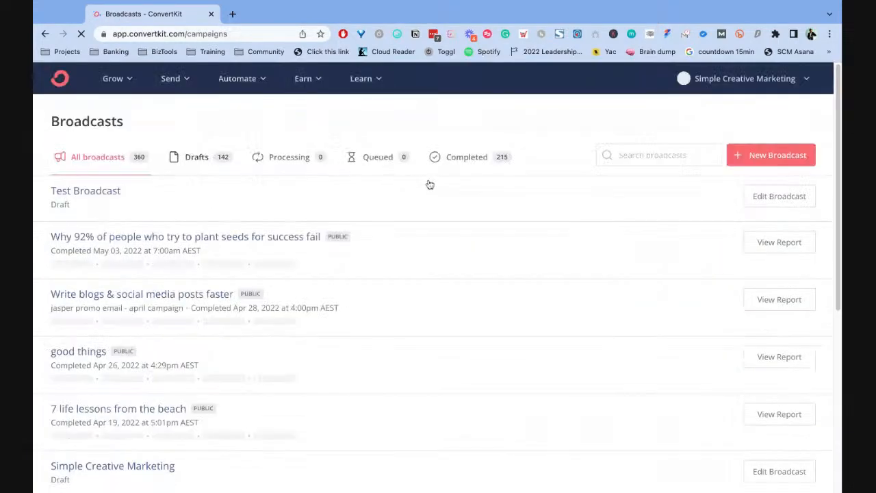
- Reopen the Test Broadcast draft and browse the available email templates, from Text Only through Newsletter, Classic and Modern
left_click(101, 193)
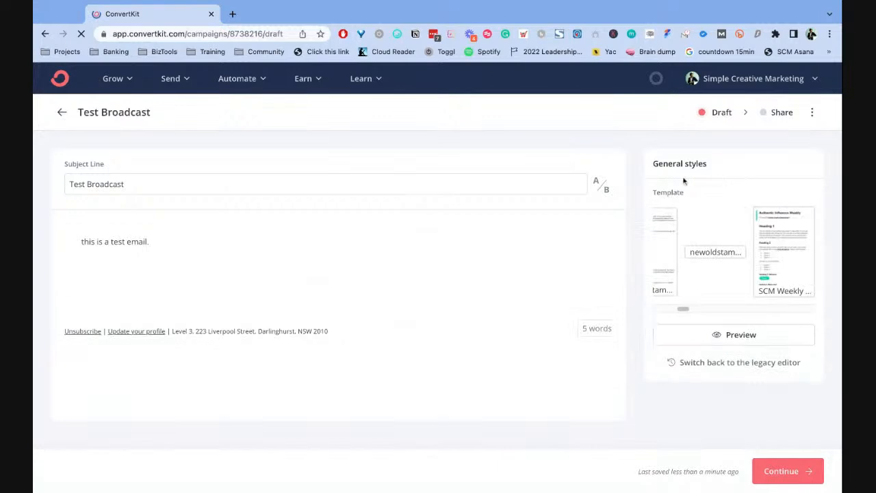
scroll(684, 308, "left", 5)
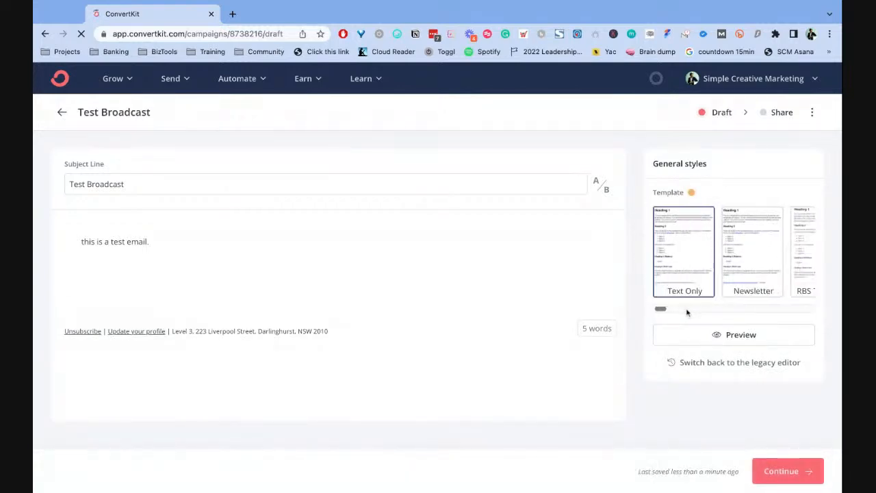
scroll(664, 311, "right", 3)
scroll(664, 312, "right", 2)
scroll(678, 310, "left", 1)
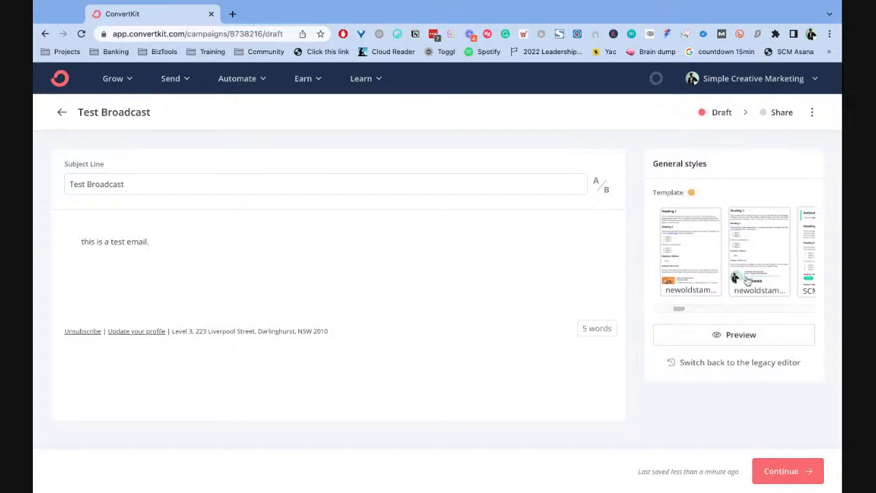
scroll(683, 312, "right", 3)
scroll(683, 312, "right", 5)
scroll(685, 313, "left", 5)
scroll(685, 313, "right", 1)
scroll(685, 313, "left", 4)
scroll(688, 311, "right", 2)
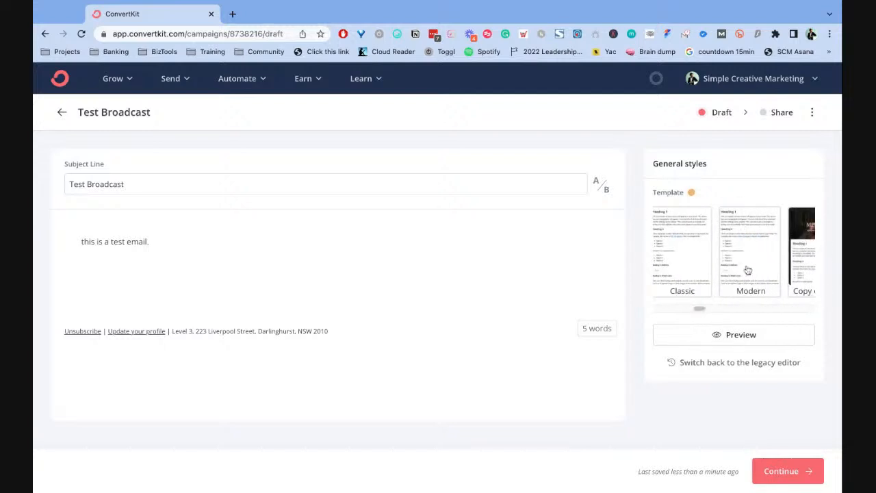
scroll(699, 309, "left", 2)
scroll(695, 309, "right", 2)
scroll(695, 309, "left", 4)
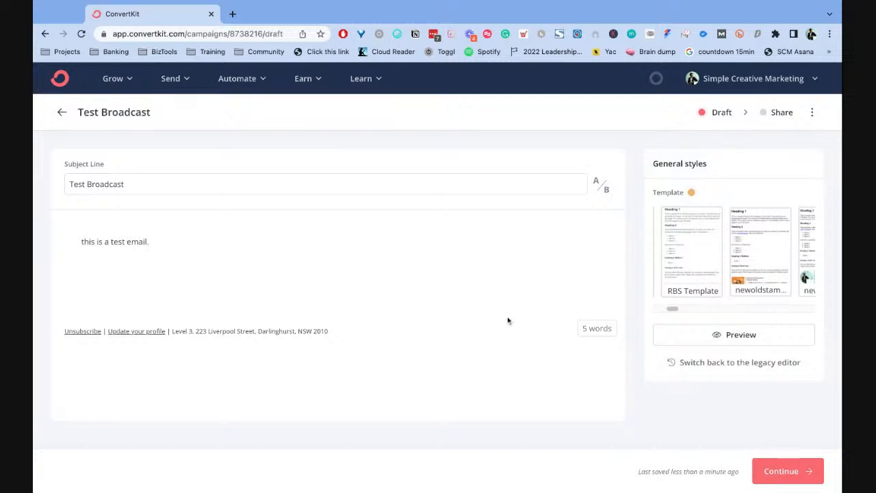
- Proceed to the broadcast's Share stage and examine the section for choosing who receives it
left_click(791, 470)
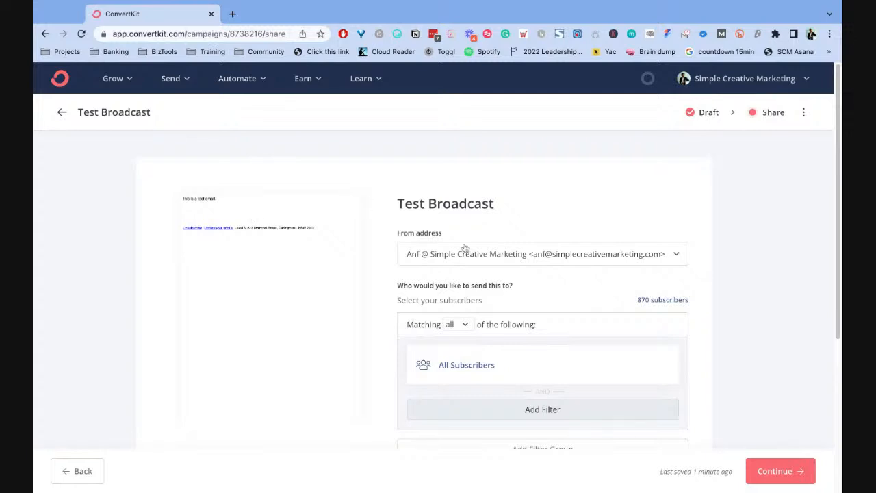
scroll(574, 243, "down", 3)
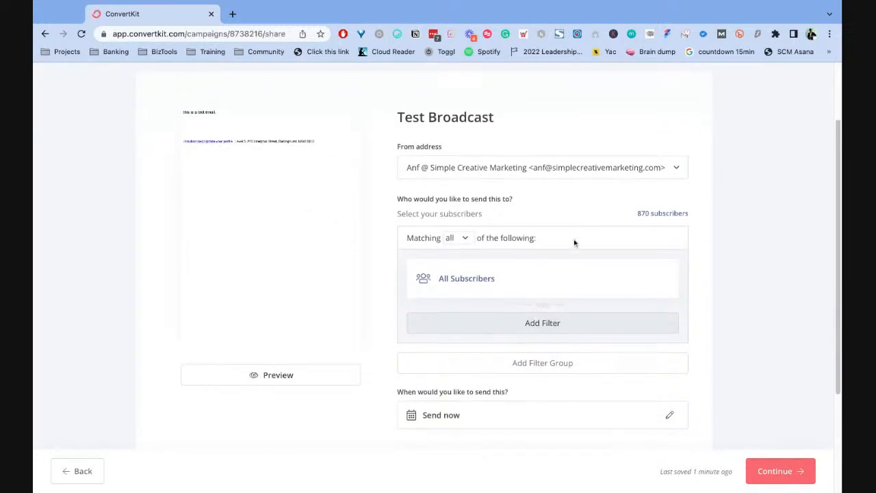
triple_click(400, 198)
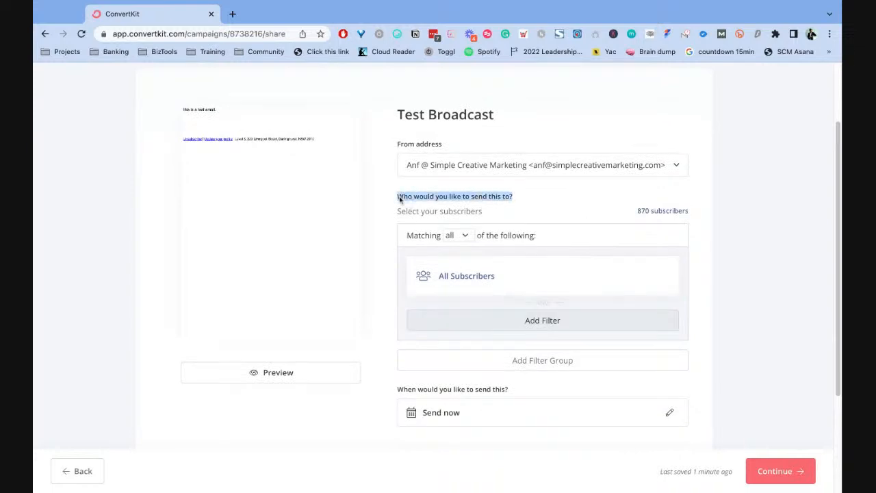
left_click(538, 207)
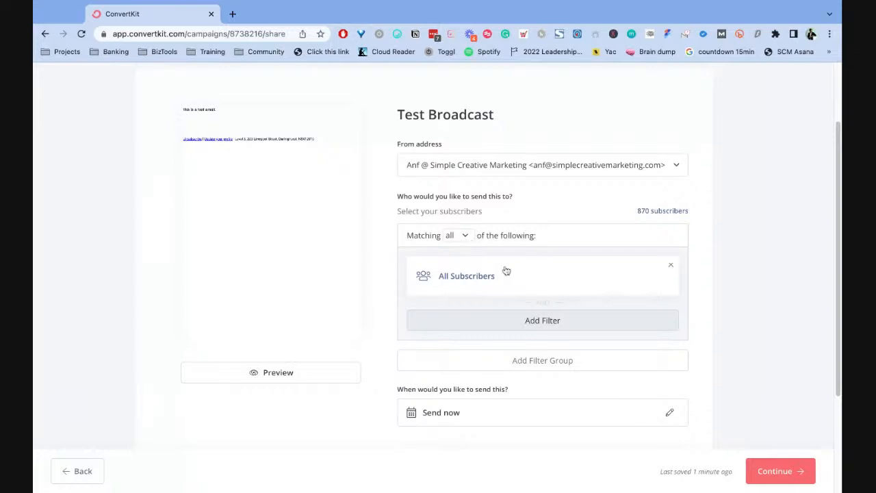
- Remove the All Subscribers recipient filter and add it back
left_click(463, 240)
left_click(463, 243)
left_click(671, 264)
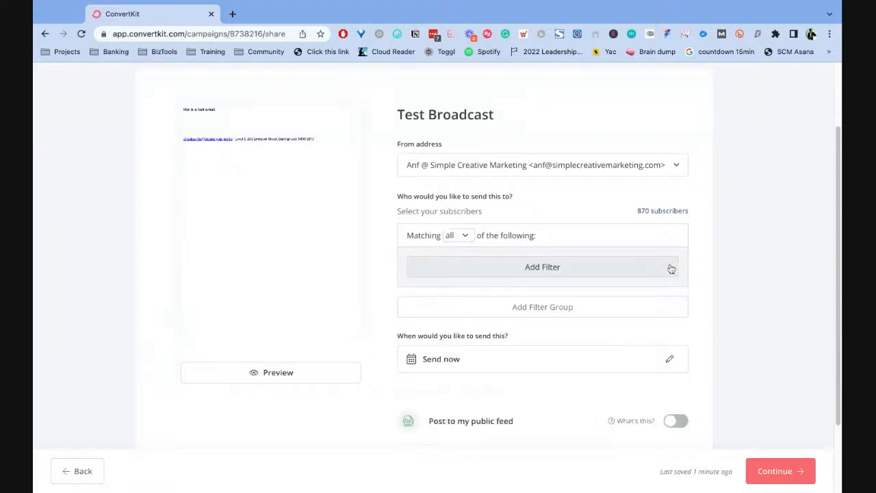
left_click(539, 269)
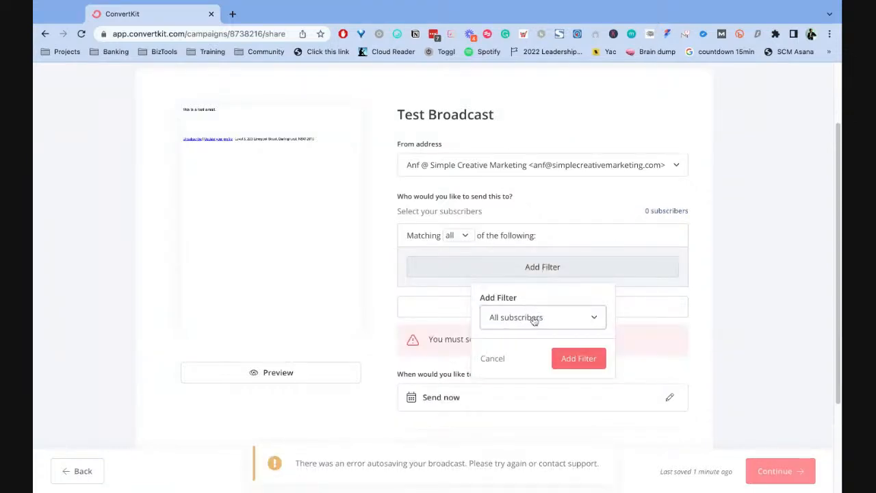
left_click(579, 358)
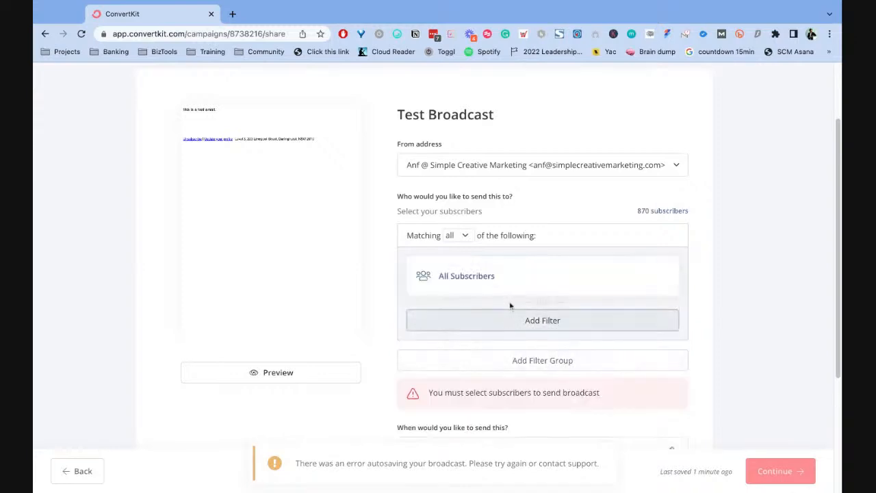
- Add a second recipient filter that limits the broadcast to subscribers subscribed to the freelancer tag
left_click(540, 322)
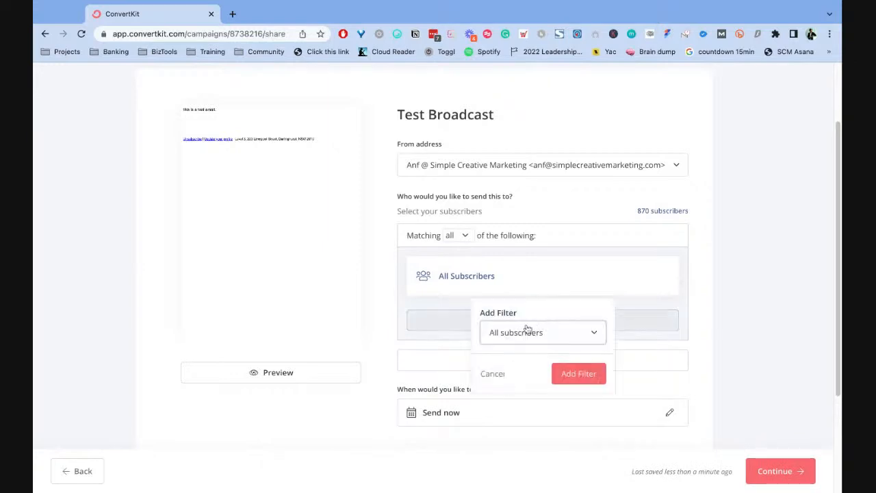
left_click(526, 331)
scroll(552, 375, "down", 5)
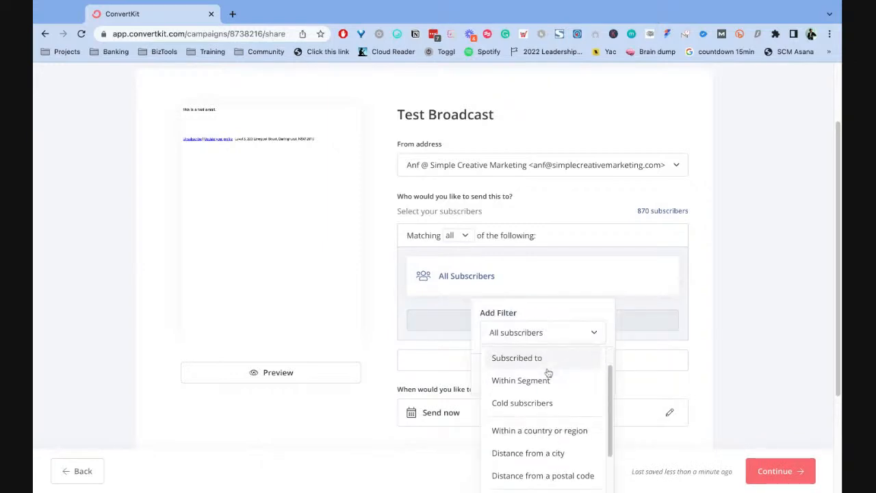
scroll(546, 307, "up", 5)
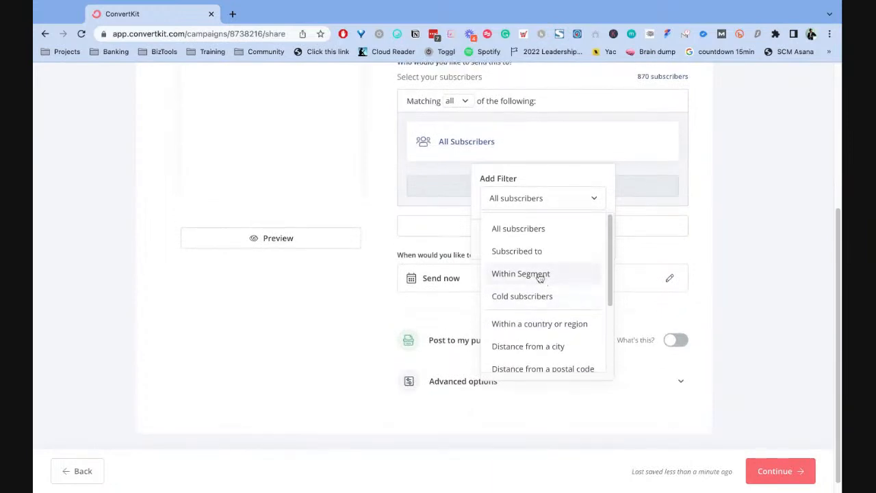
left_click(541, 251)
left_click(543, 229)
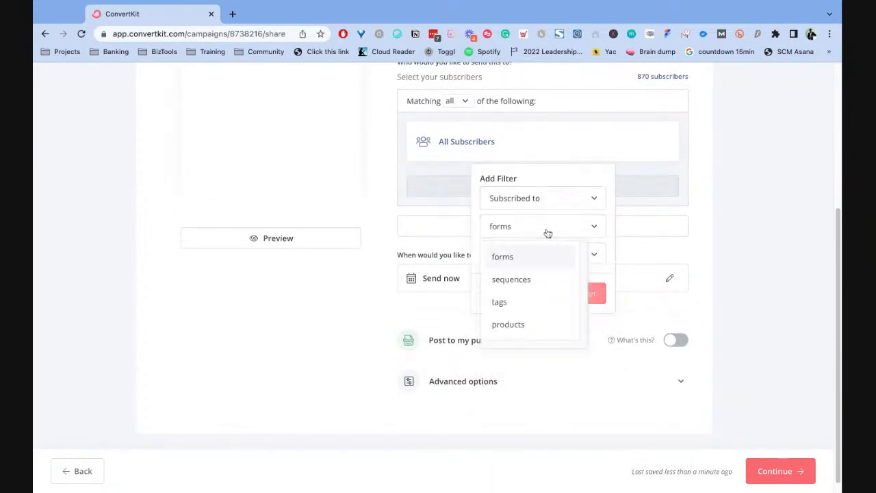
left_click(510, 305)
left_click(573, 254)
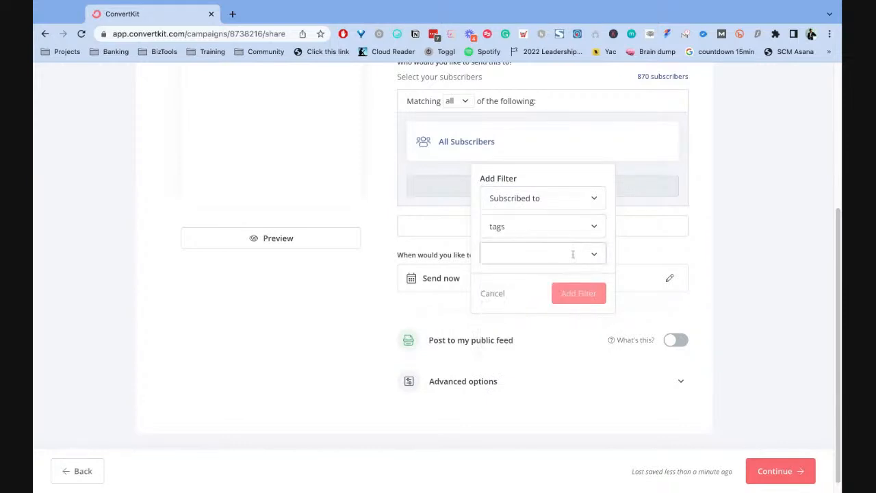
left_click(591, 255)
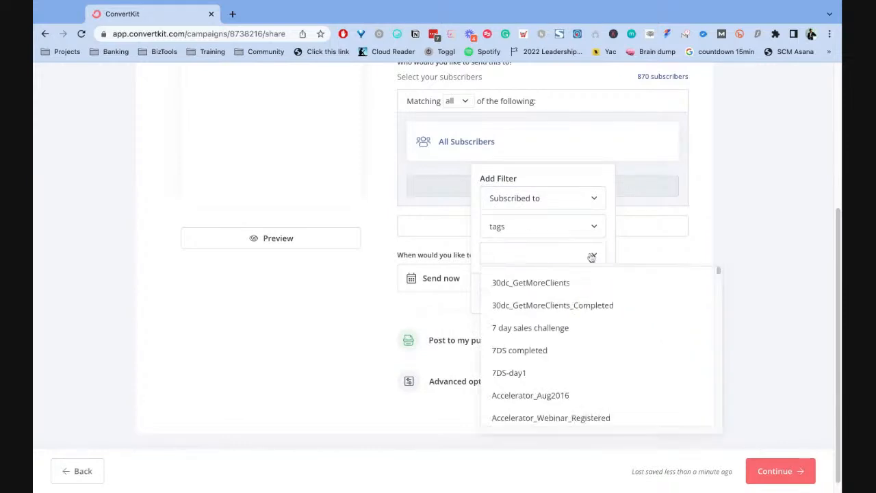
scroll(548, 363, "down", 5)
scroll(577, 363, "down", 10)
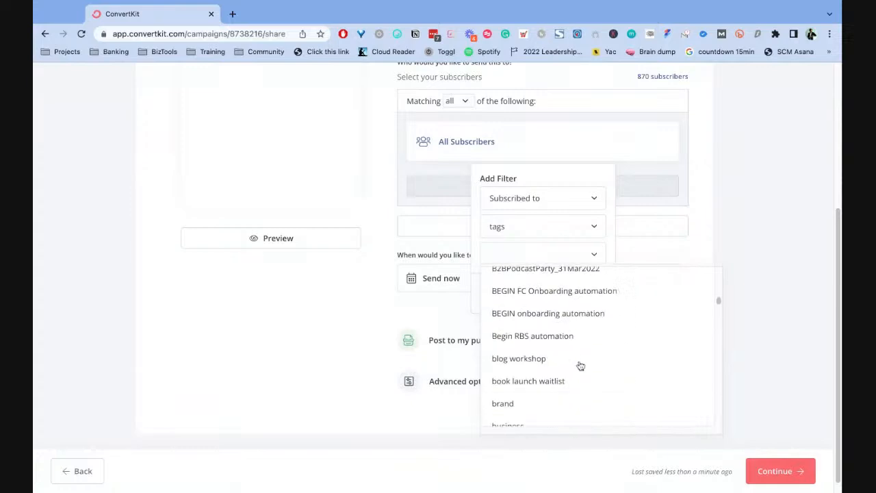
left_click(532, 322)
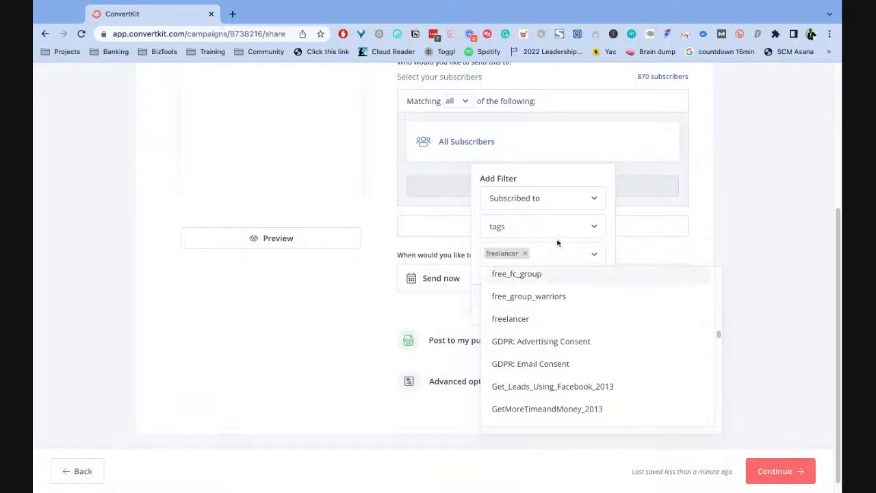
left_click(600, 183)
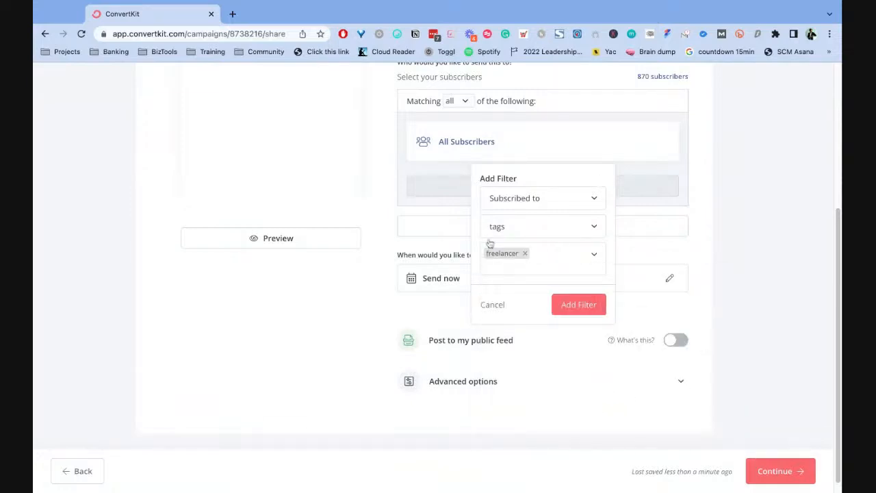
left_click(578, 305)
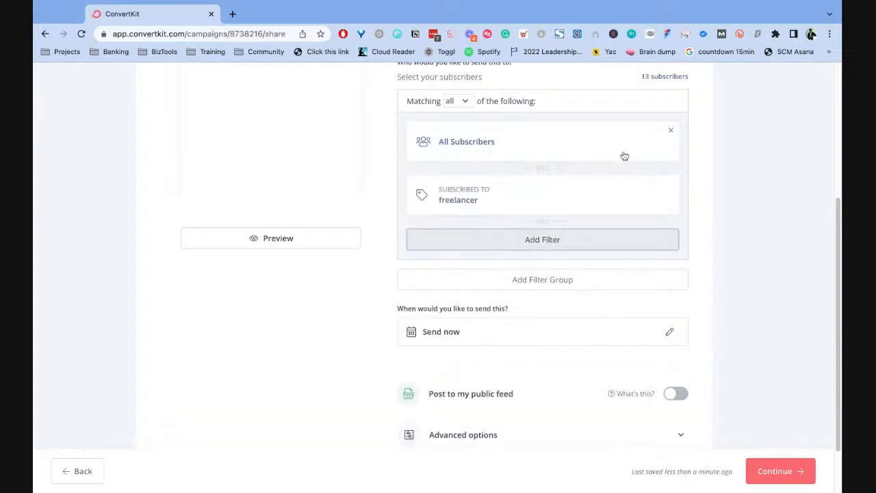
- Review the broadcast's sender, email preview, recipient filters and send timing on the Share page
scroll(614, 119, "up", 2)
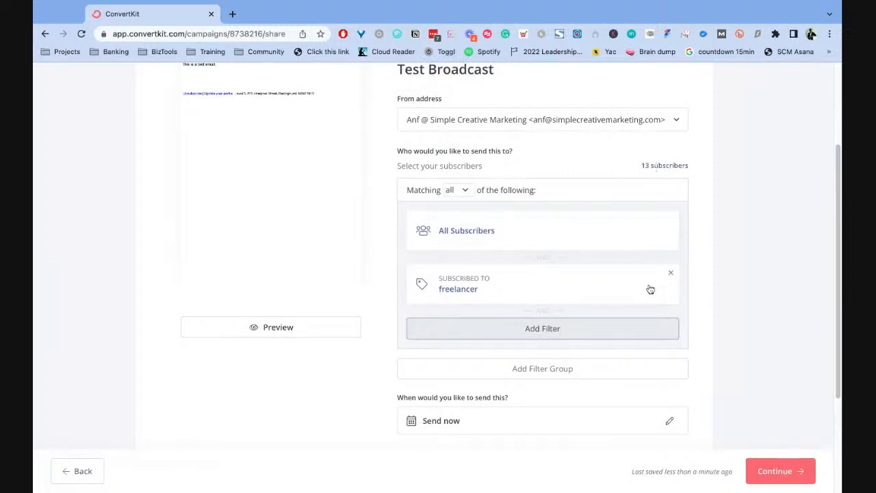
scroll(560, 273, "down", 1)
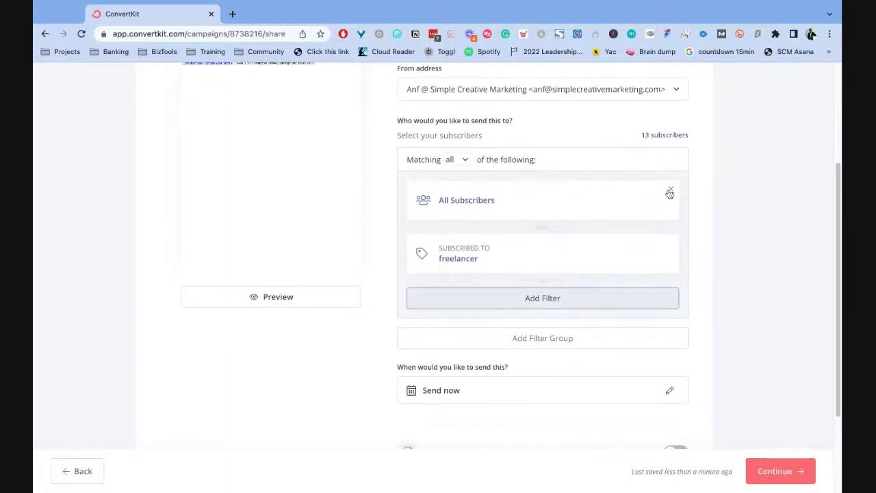
scroll(620, 323, "up", 5)
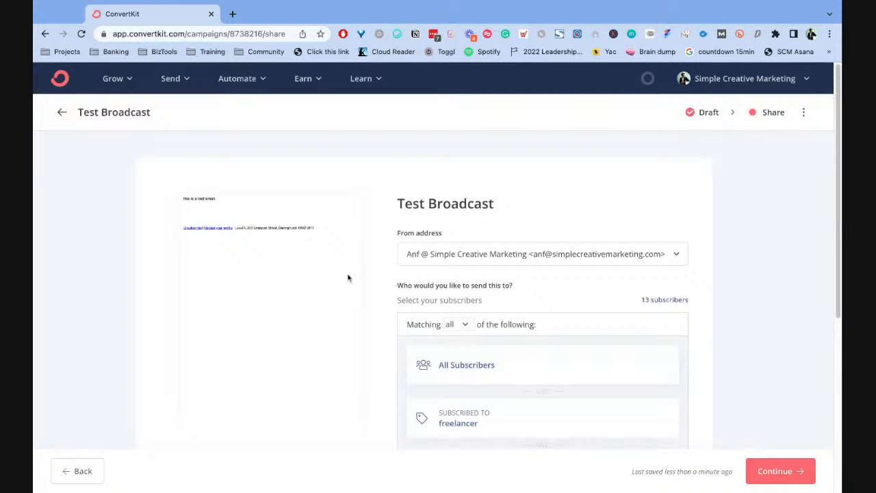
scroll(534, 256, "down", 3)
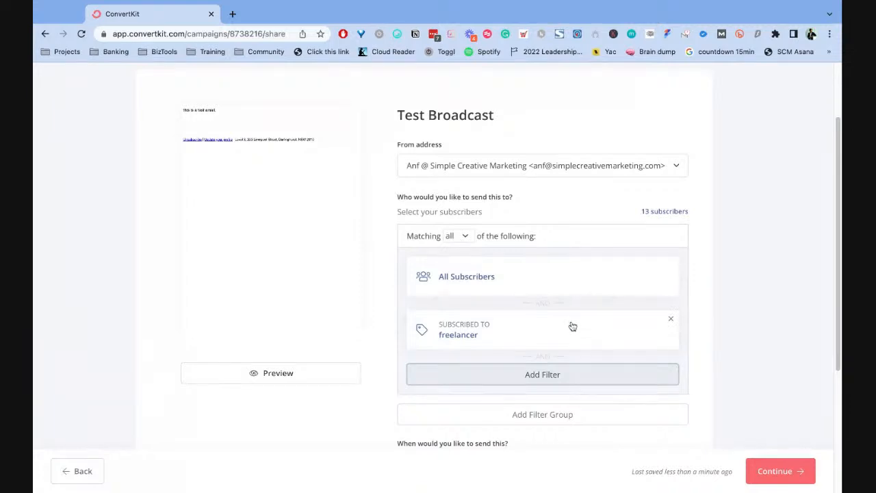
scroll(618, 336, "down", 3)
scroll(603, 333, "up", 3)
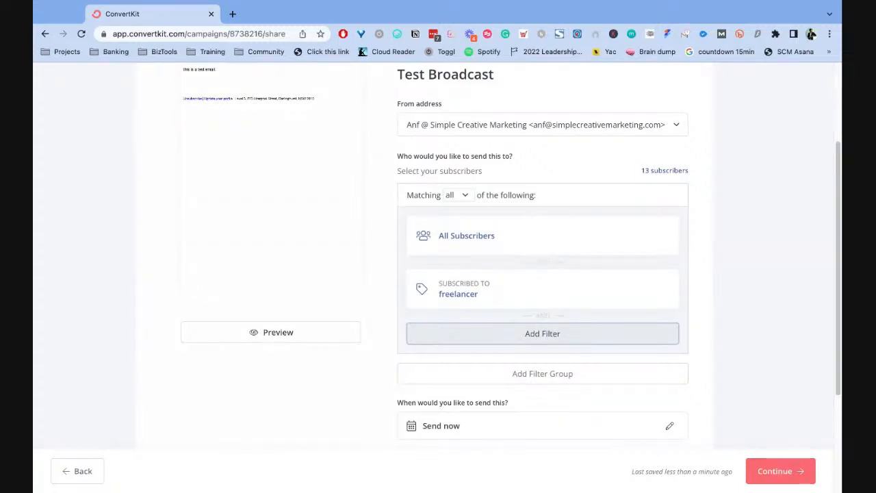
scroll(417, 221, "up", 3)
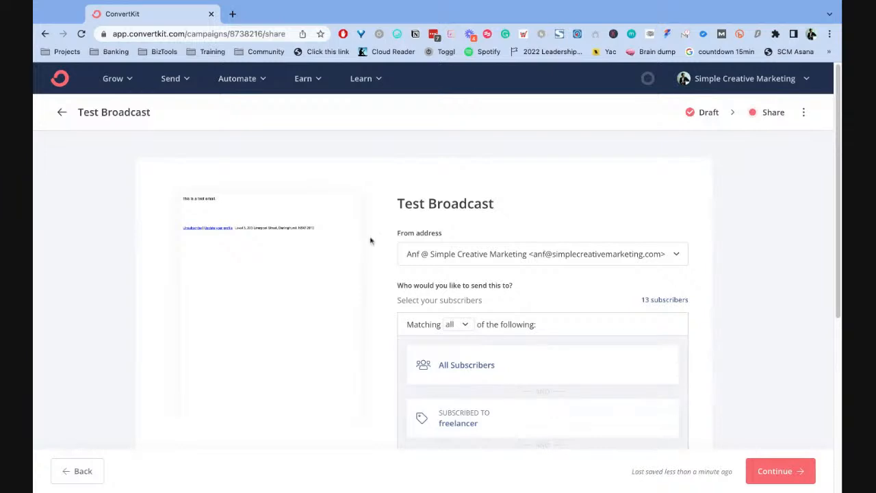
scroll(739, 288, "down", 1)
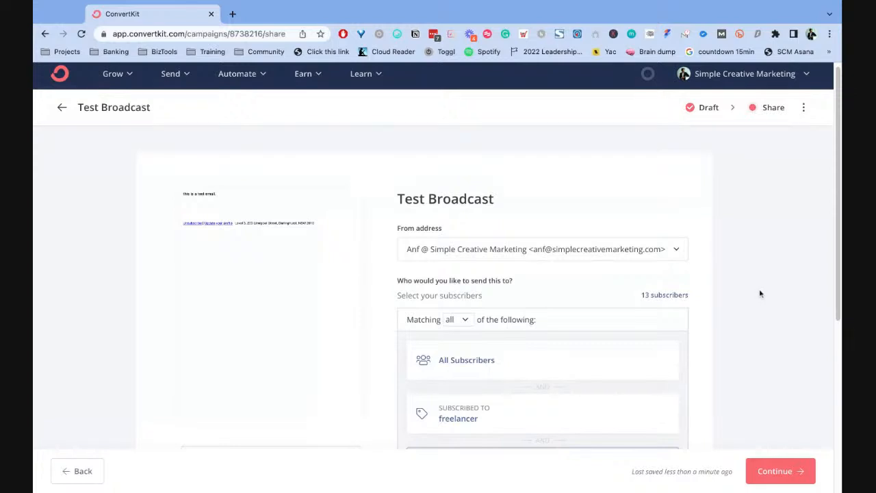
scroll(558, 293, "down", 1)
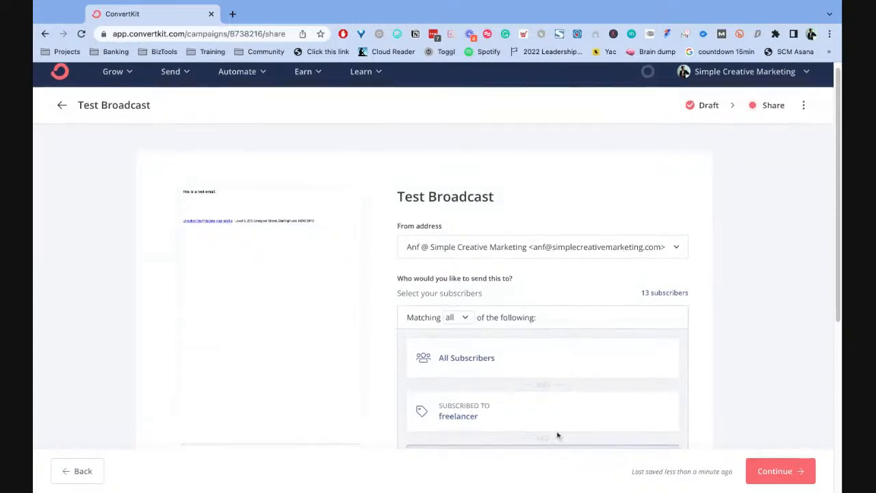